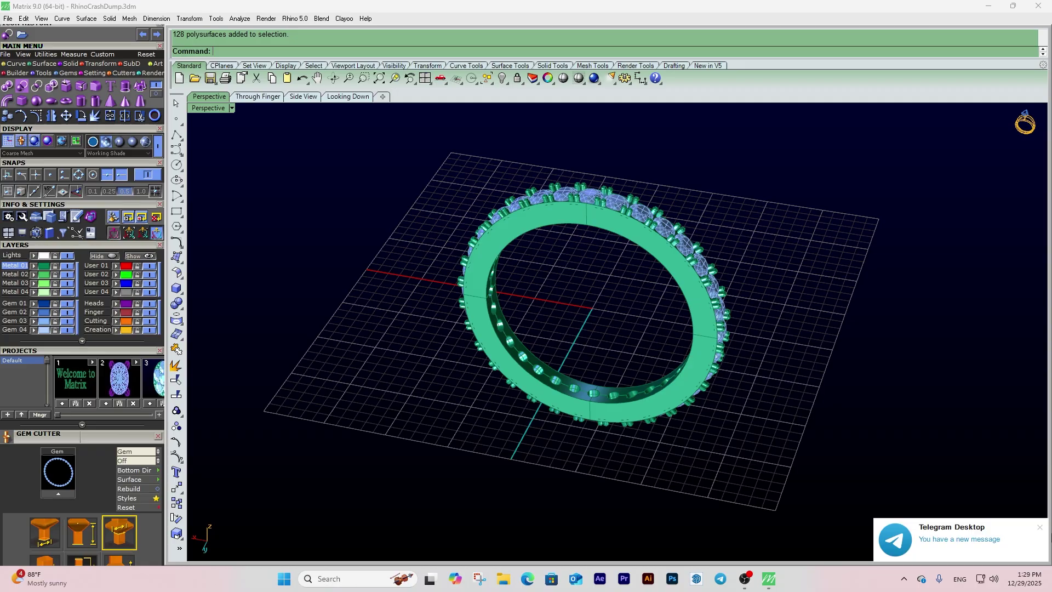
{"action": "right_click_drag", "start_coordinate": [744, 277], "coordinate": [349, 242]}
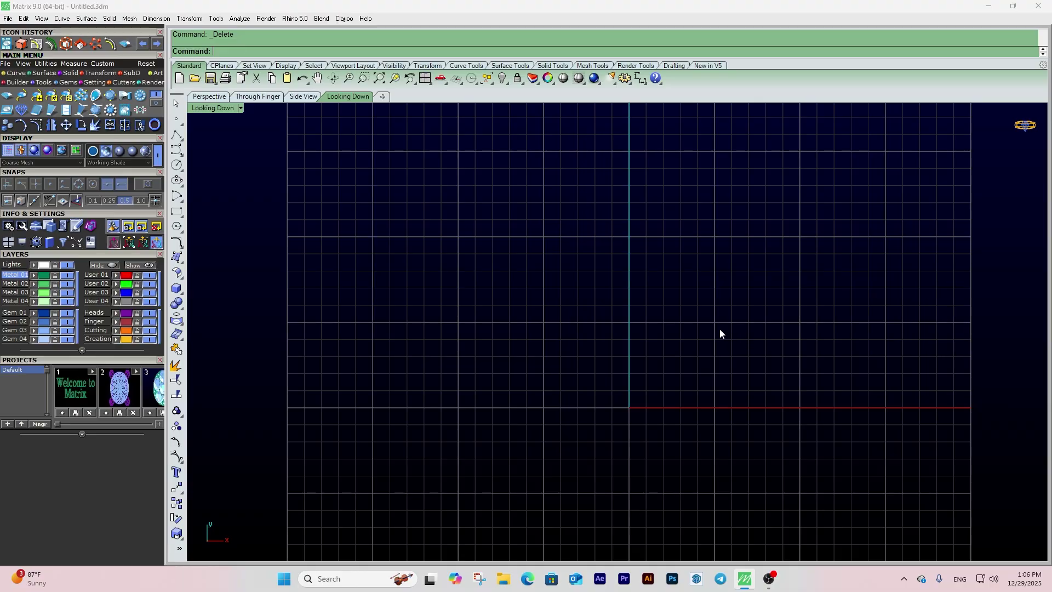
{"action": "right_click_drag", "start_coordinate": [755, 405], "coordinate": [688, 412]}
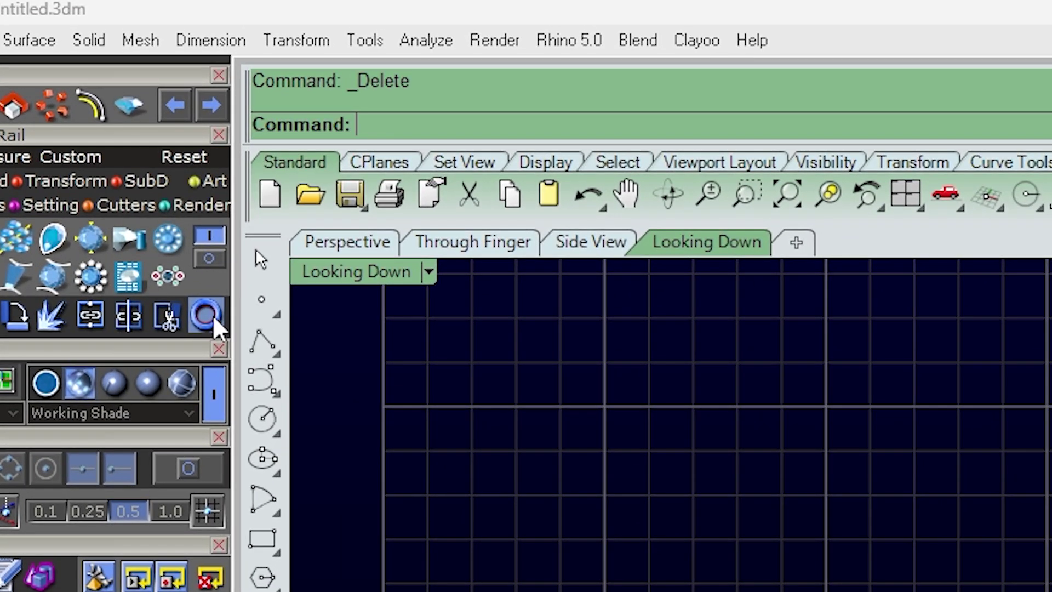
- Start a ring rail and set its sizing region to Japan
{"action": "left_click", "coordinate": [216, 321]}
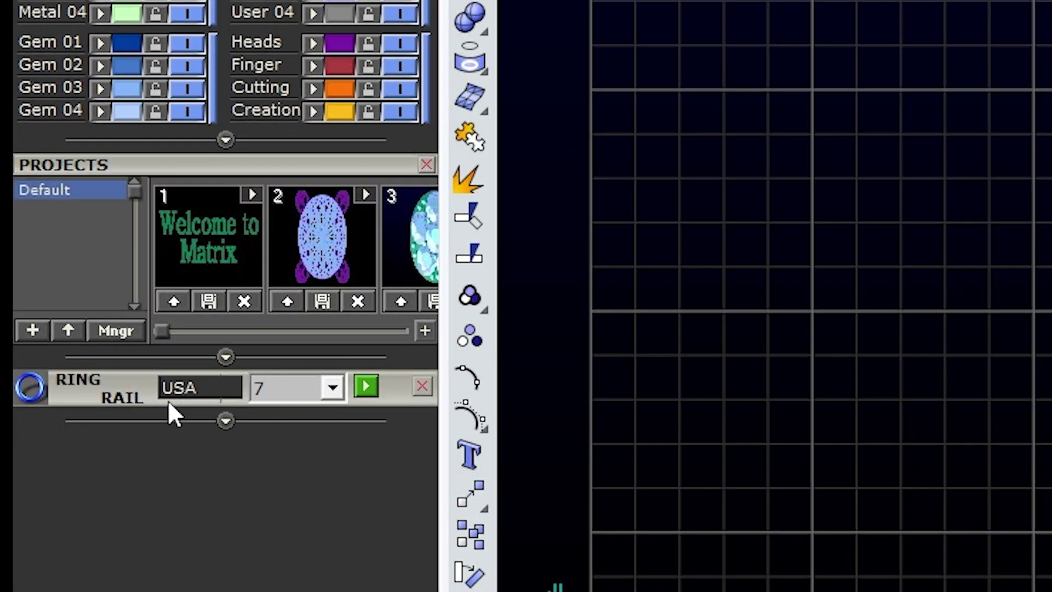
{"action": "left_click", "coordinate": [206, 392]}
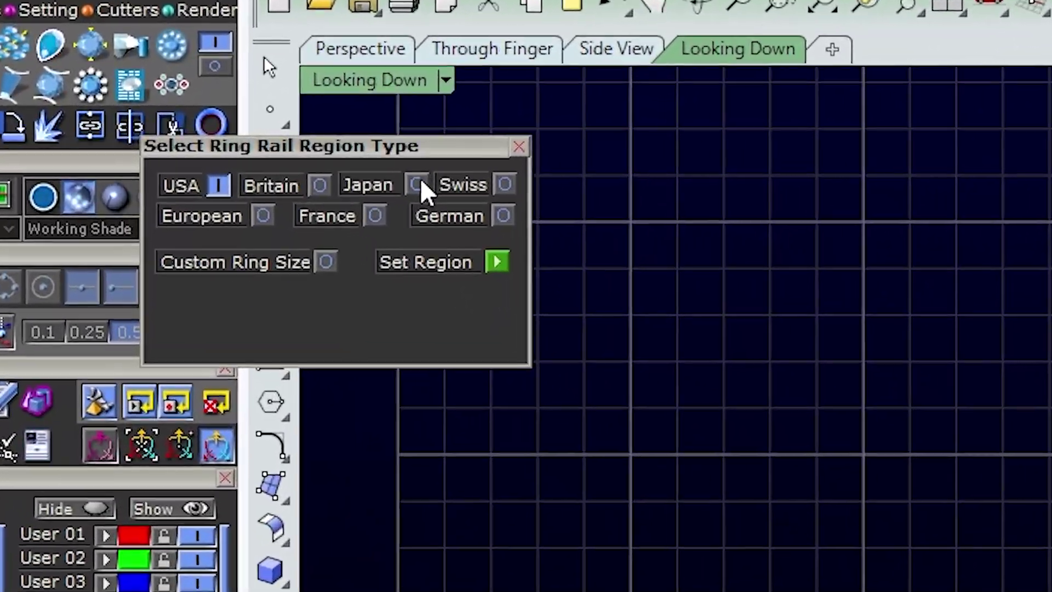
{"action": "left_click", "coordinate": [421, 186]}
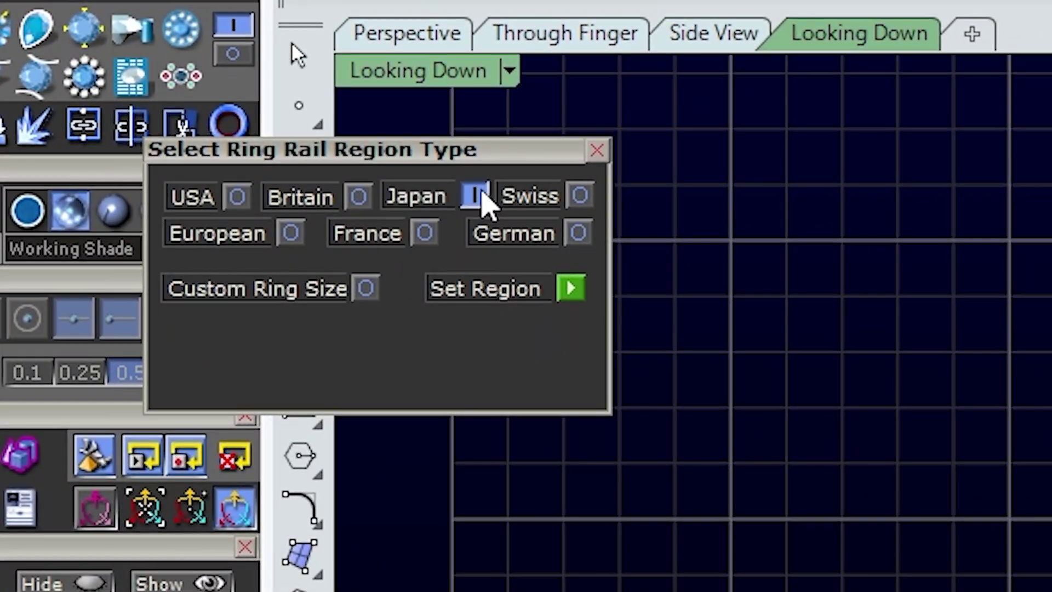
{"action": "left_click", "coordinate": [570, 289]}
- Create the ring rail circle in Japanese size 15
{"action": "left_click", "coordinate": [123, 445]}
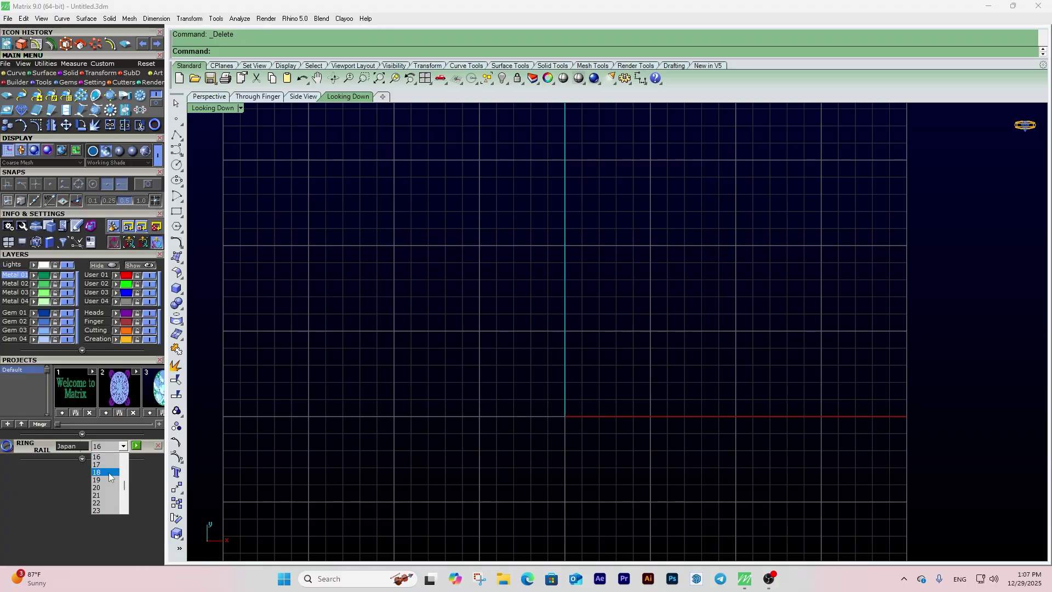
{"action": "scroll", "coordinate": [104, 488], "scroll_direction": "up", "scroll_amount": 2}
{"action": "left_click", "coordinate": [103, 497]}
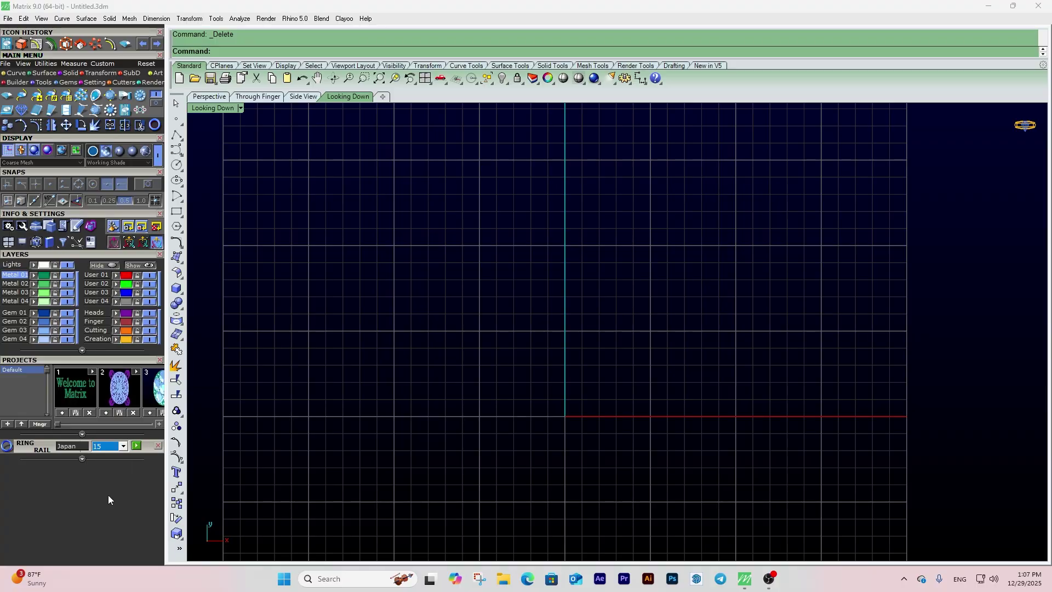
{"action": "left_click", "coordinate": [136, 446]}
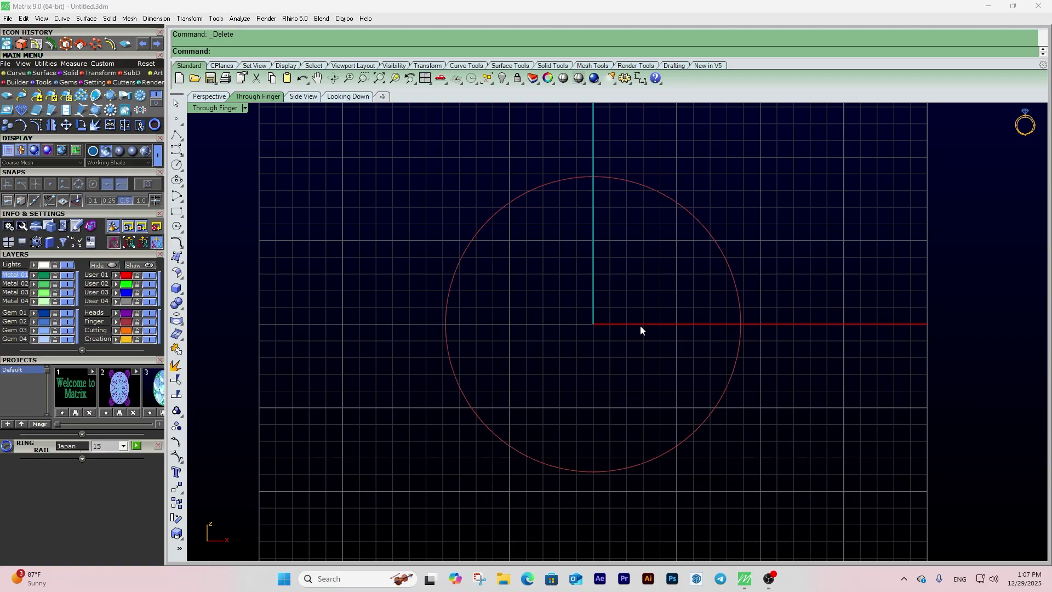
- Offset the ring rail circle outward by 2 mm in the Through Finger view
{"action": "left_click_drag", "start_coordinate": [531, 268], "coordinate": [530, 268]}
{"action": "left_click", "coordinate": [814, 281]}
{"action": "right_click_drag", "start_coordinate": [596, 215], "coordinate": [524, 210]}
{"action": "right_click_drag", "start_coordinate": [453, 157], "coordinate": [481, 191]}
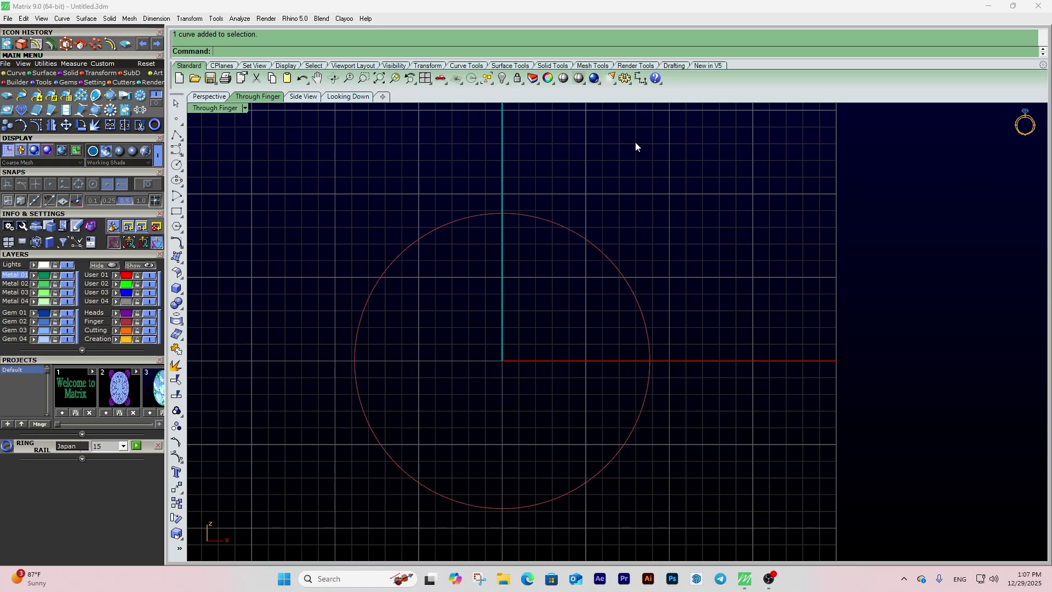
{"action": "left_click", "coordinate": [509, 214]}
{"action": "left_click", "coordinate": [12, 72]}
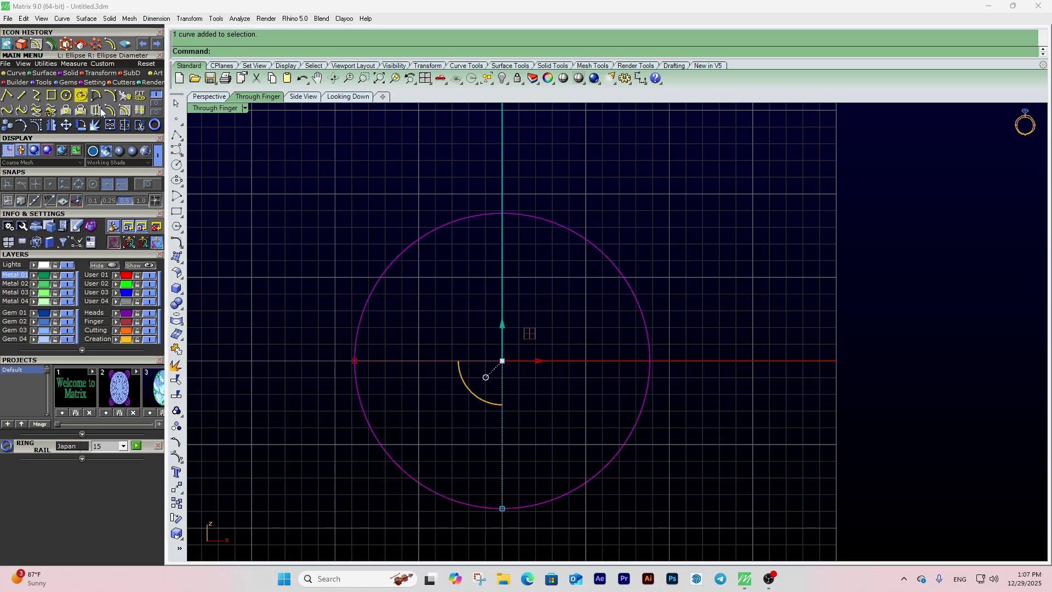
{"action": "left_click", "coordinate": [124, 110]}
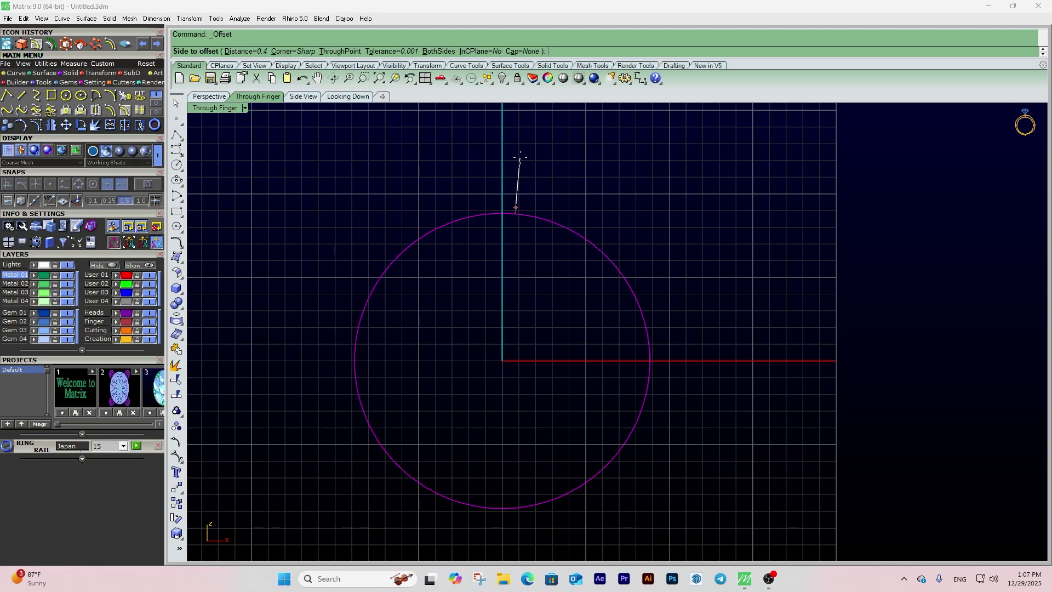
{"action": "key", "text": "Return"}
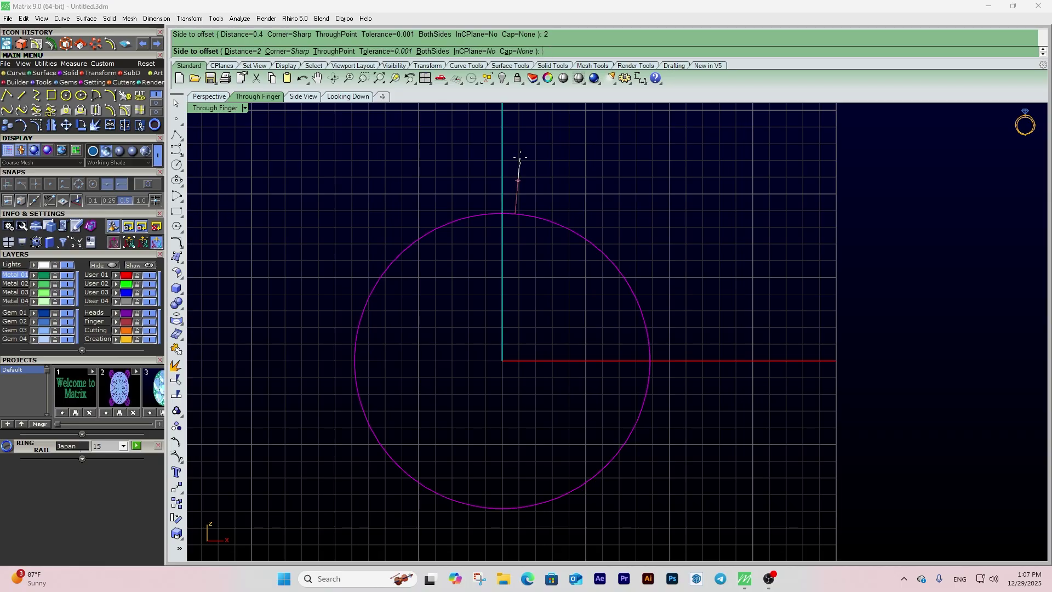
{"action": "left_click", "coordinate": [521, 158]}
{"action": "scroll", "coordinate": [613, 178], "scroll_direction": "down", "scroll_amount": 6}
{"action": "left_click", "coordinate": [690, 205]}
{"action": "right_click_drag", "start_coordinate": [706, 224], "coordinate": [624, 218]}
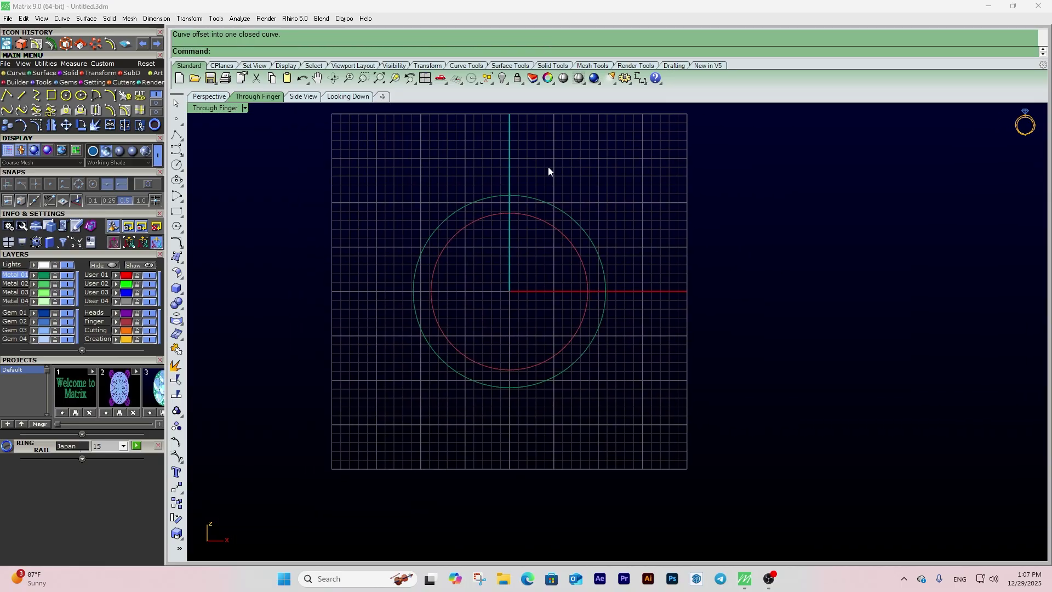
- Try extruding both ring circles straight into a solid towards both sides with a distance of 2 mm
{"action": "left_click", "coordinate": [209, 97]}
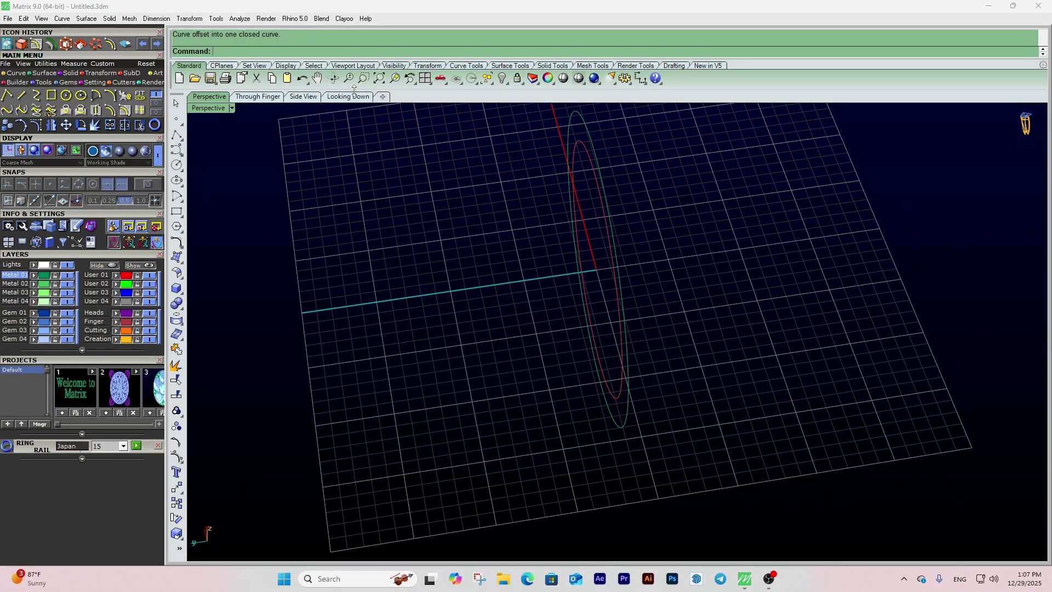
{"action": "right_click_drag", "start_coordinate": [519, 277], "coordinate": [677, 186]}
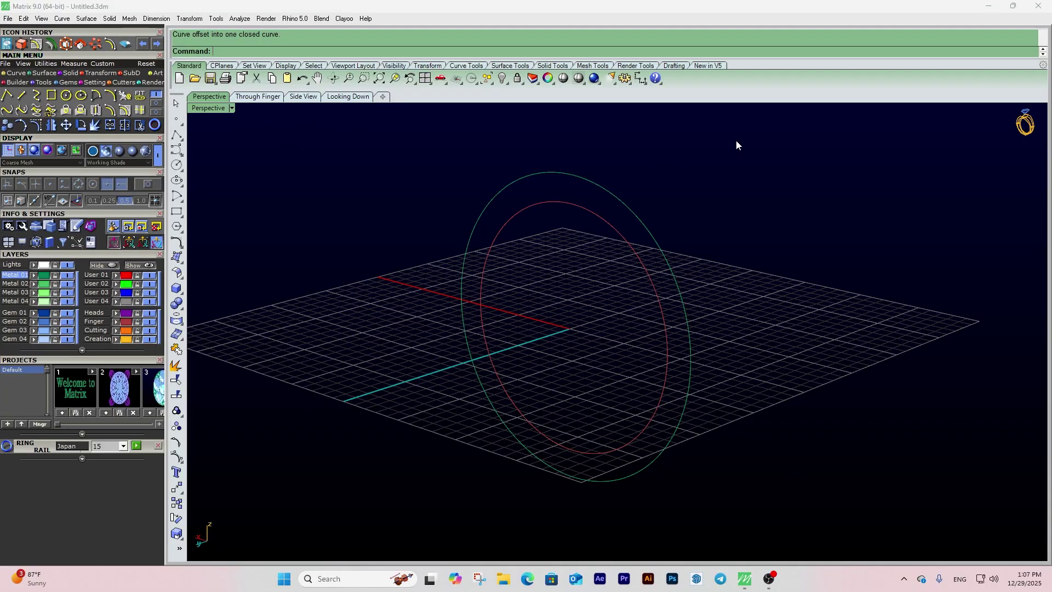
{"action": "left_click_drag", "start_coordinate": [592, 200], "coordinate": [586, 217]}
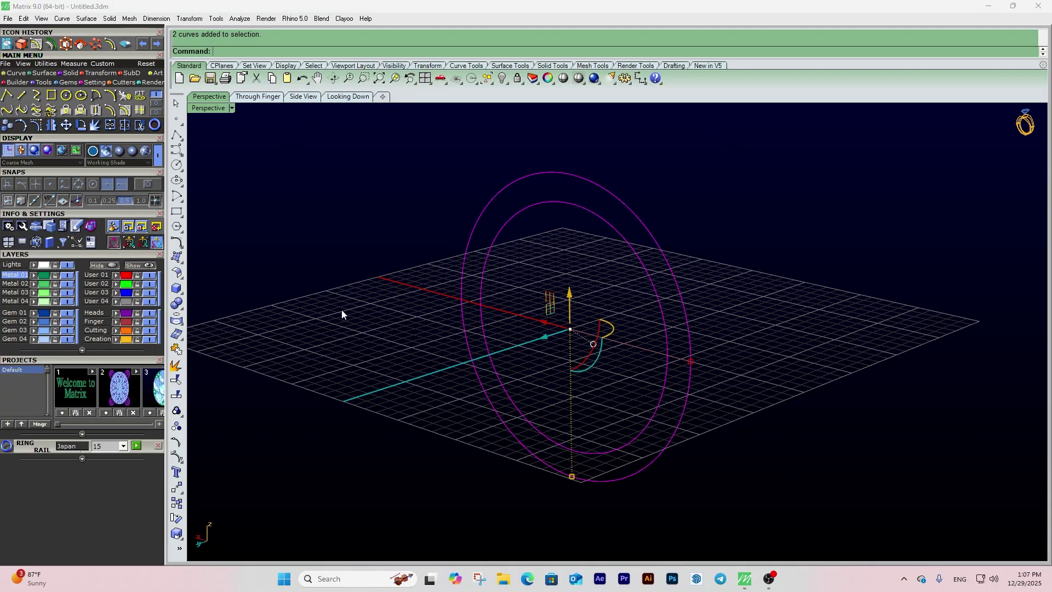
{"action": "left_click", "coordinate": [70, 73]}
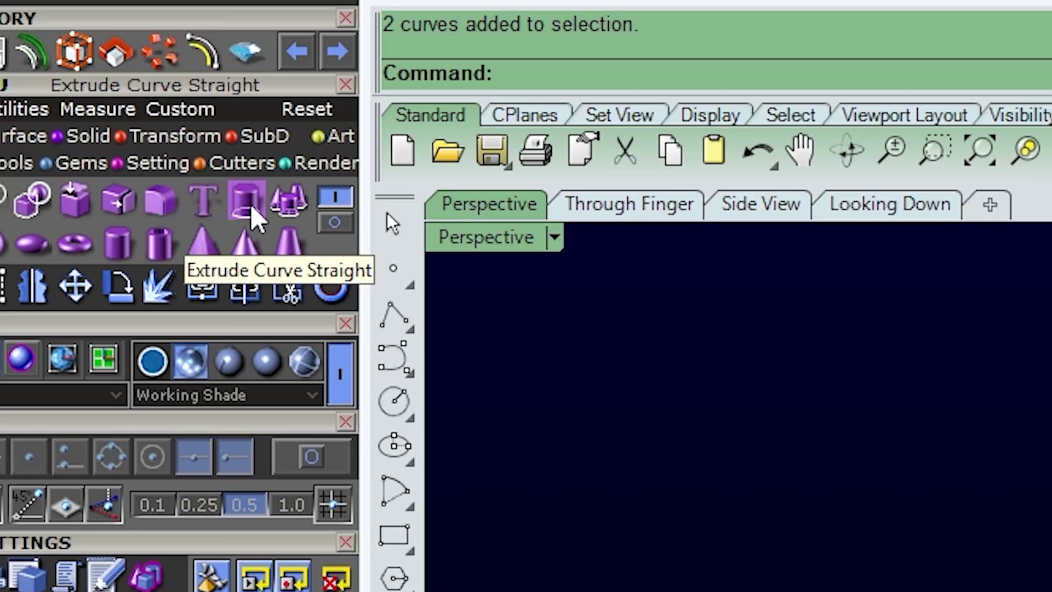
{"action": "left_click", "coordinate": [251, 206]}
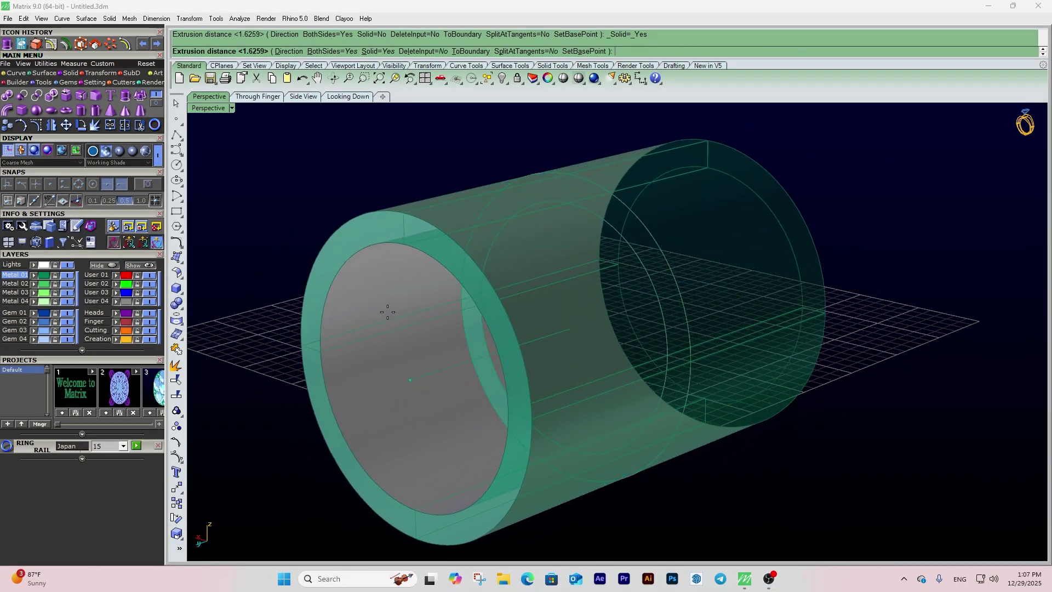
{"action": "scroll", "coordinate": [779, 229], "scroll_direction": "down", "scroll_amount": 4}
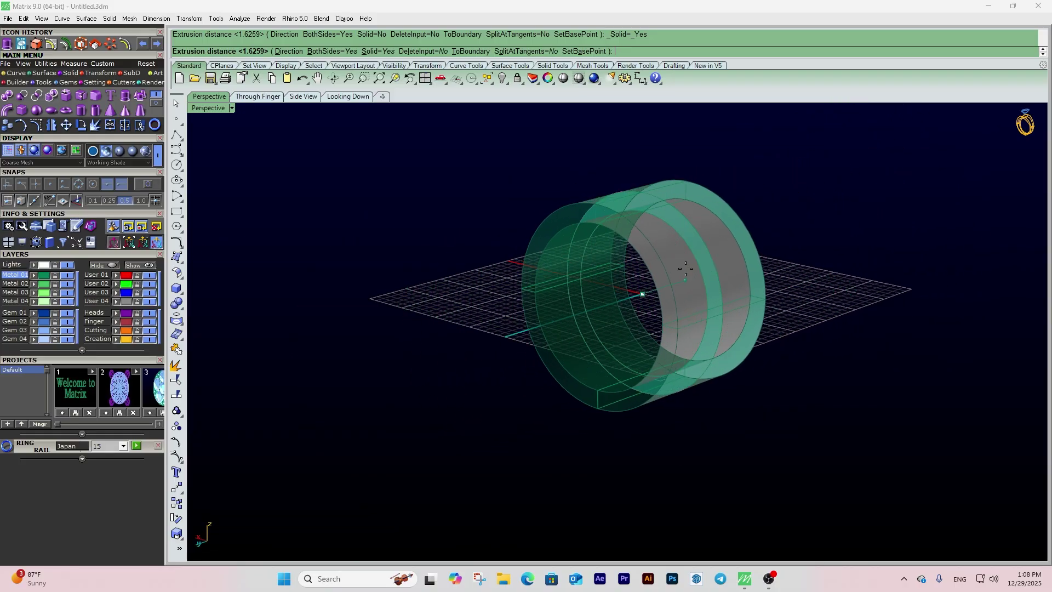
{"action": "scroll", "coordinate": [639, 291], "scroll_direction": "up", "scroll_amount": 1}
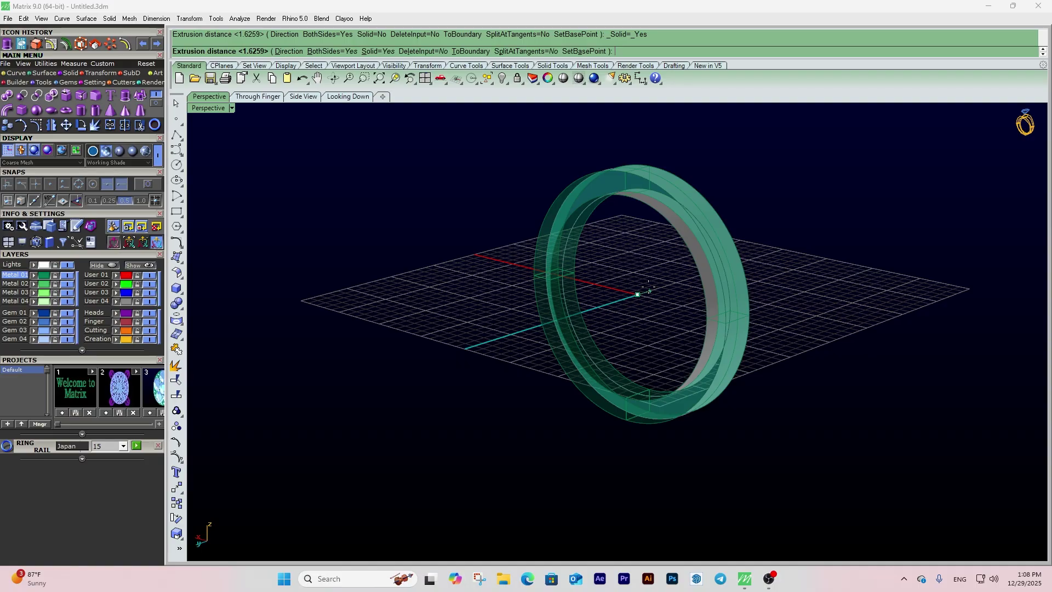
{"action": "right_click_drag", "start_coordinate": [648, 287], "coordinate": [631, 323]}
{"action": "scroll", "coordinate": [646, 310], "scroll_direction": "up", "scroll_amount": 4}
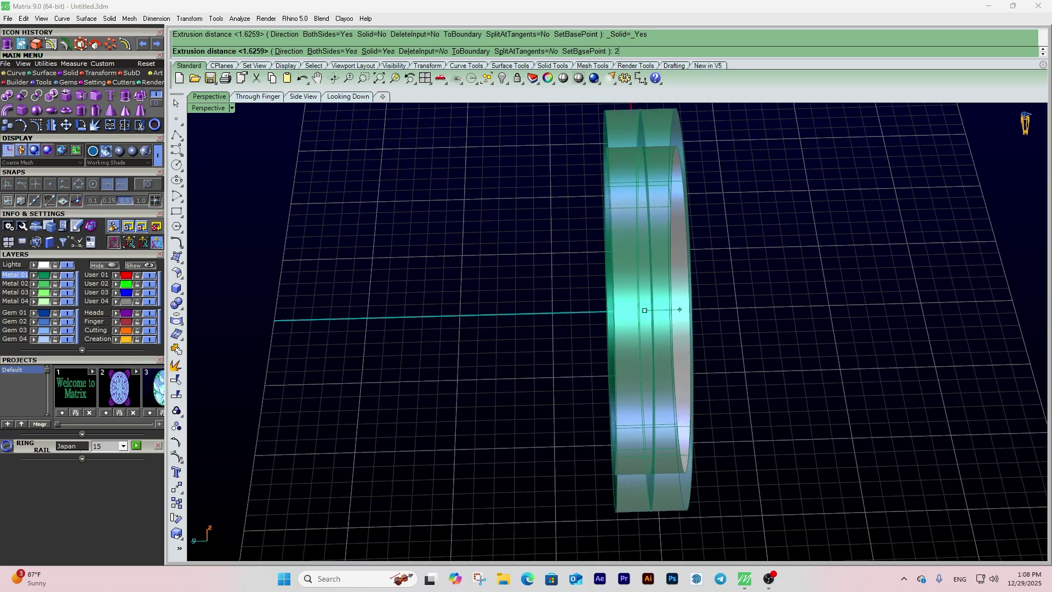
{"action": "key", "text": "Return"}
{"action": "right_click_drag", "start_coordinate": [737, 347], "coordinate": [741, 297]}
{"action": "key", "text": "ctrl+z"}
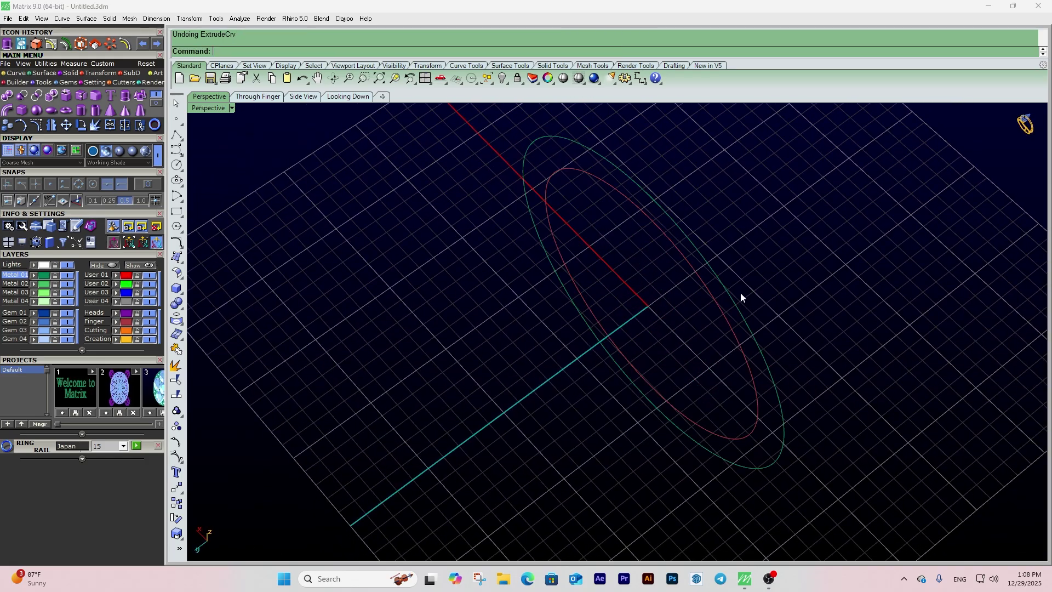
- Extrude both ring circles straight towards both sides into a solid band about 2 mm wide overall
{"action": "left_click_drag", "start_coordinate": [800, 208], "coordinate": [593, 339]}
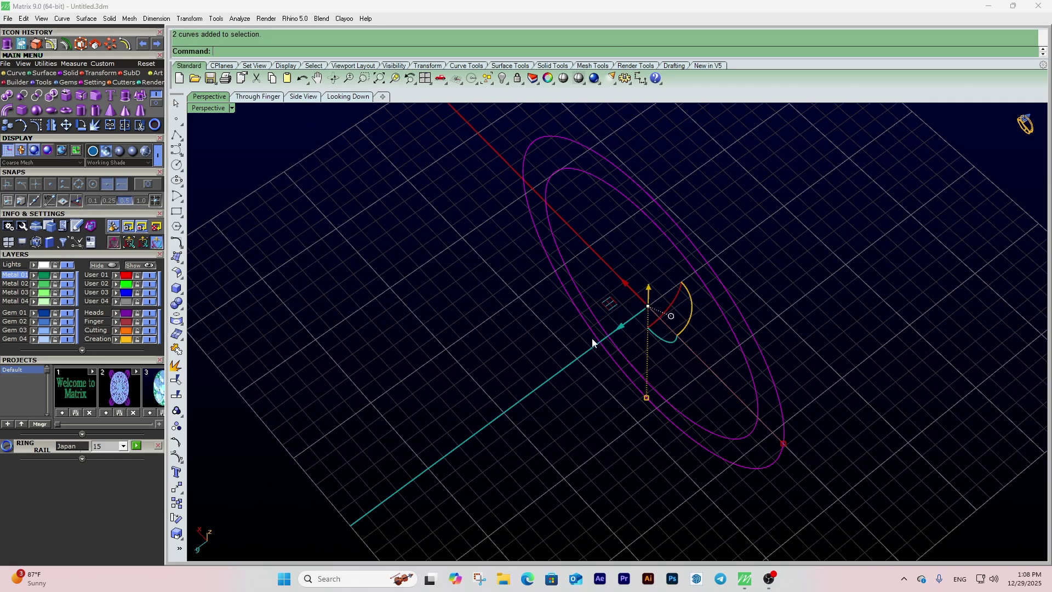
{"action": "left_click", "coordinate": [136, 113]}
{"action": "left_click", "coordinate": [685, 220]}
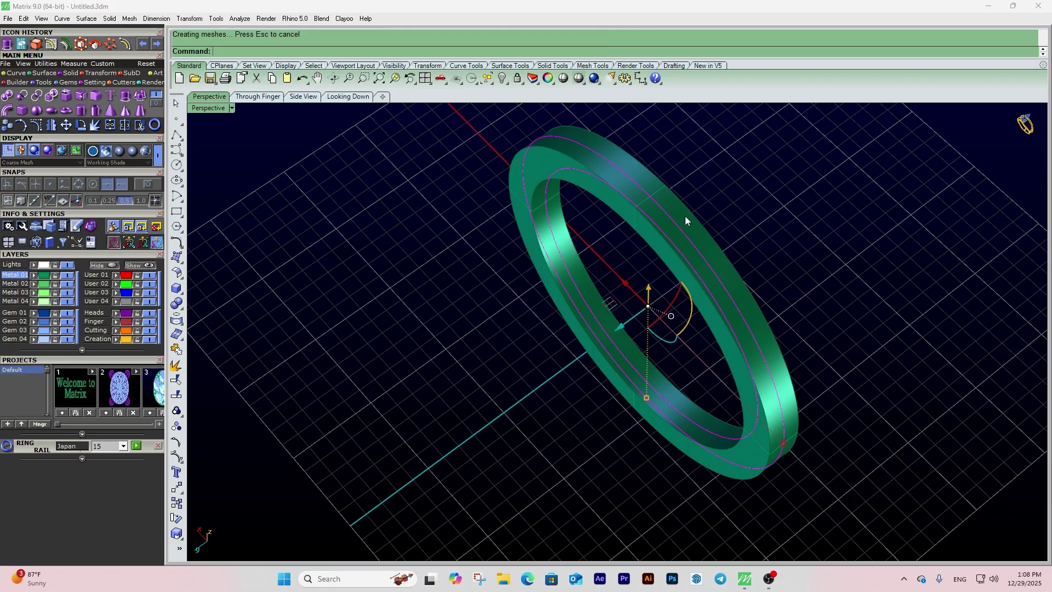
{"action": "right_click_drag", "start_coordinate": [685, 221], "coordinate": [552, 148]}
- Measure the band's width between its two outer edges in the Looking Down view
{"action": "left_click", "coordinate": [349, 96]}
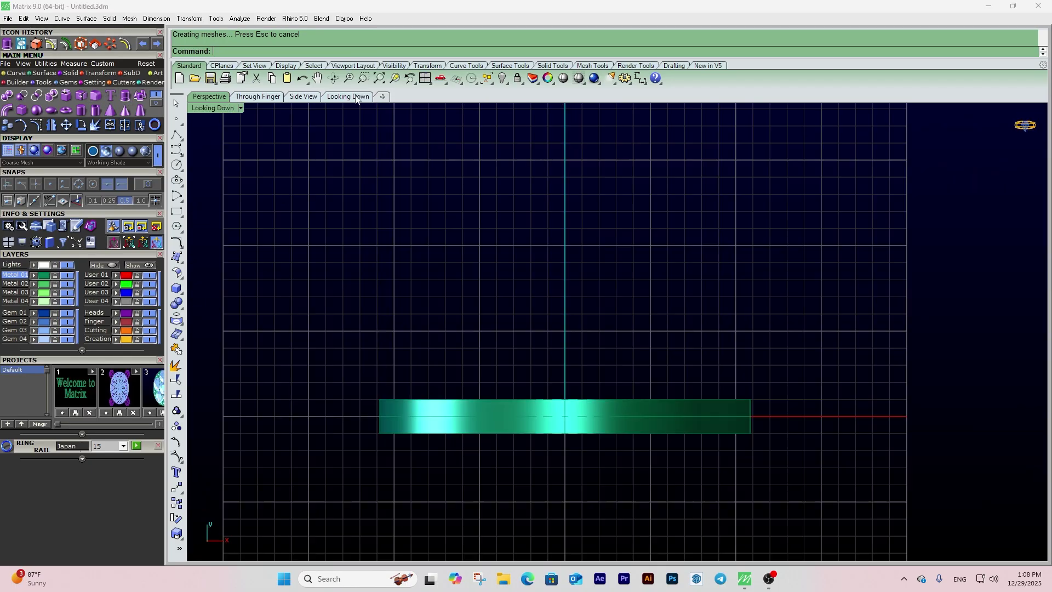
{"action": "left_click", "coordinate": [641, 77]}
{"action": "scroll", "coordinate": [552, 372], "scroll_direction": "up", "scroll_amount": 5}
{"action": "left_click", "coordinate": [581, 436]}
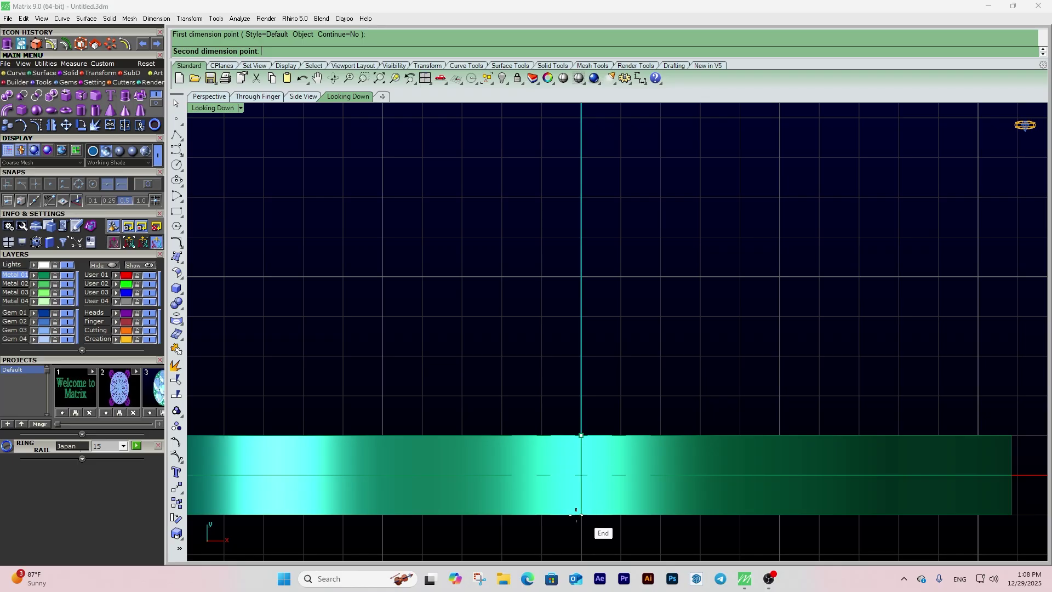
{"action": "left_click", "coordinate": [576, 515]}
{"action": "scroll", "coordinate": [622, 497], "scroll_direction": "down", "scroll_amount": 8}
{"action": "key", "text": "Escape"}
{"action": "scroll", "coordinate": [558, 493], "scroll_direction": "up", "scroll_amount": 10}
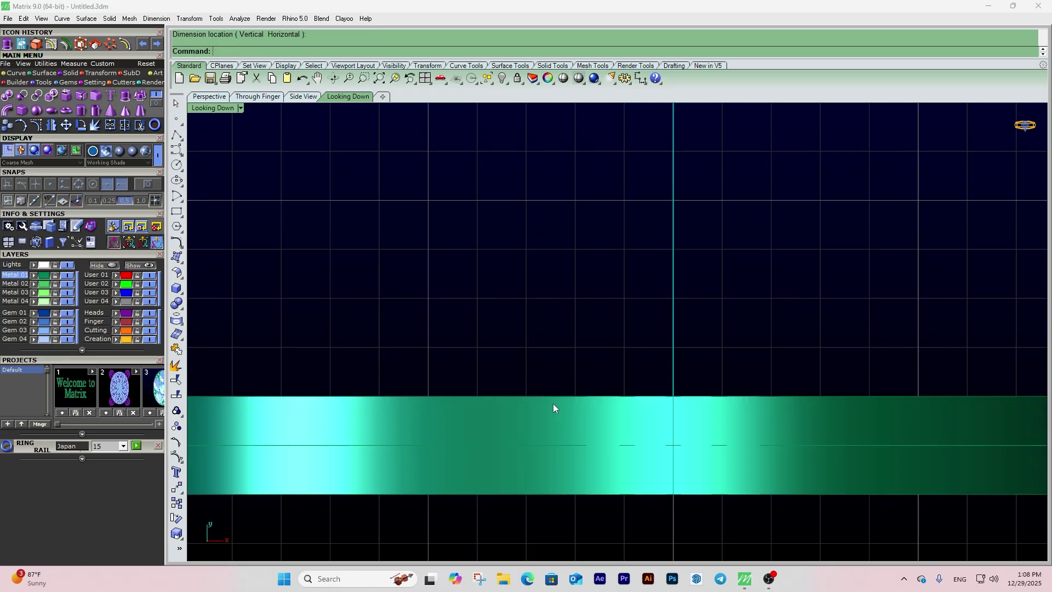
{"action": "right_click_drag", "start_coordinate": [666, 442], "coordinate": [591, 353]}
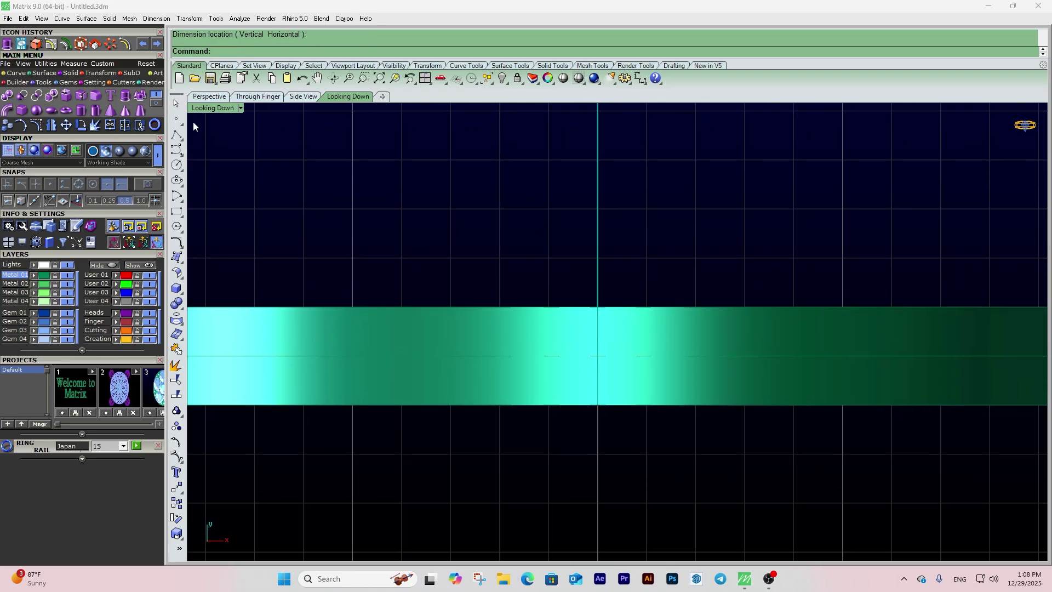
- Select the band and place a 0.1 mm dimension outward from its upper edge on the centre axis in the Looking Down view
{"action": "left_click", "coordinate": [208, 97]}
{"action": "scroll", "coordinate": [606, 197], "scroll_direction": "up", "scroll_amount": 8}
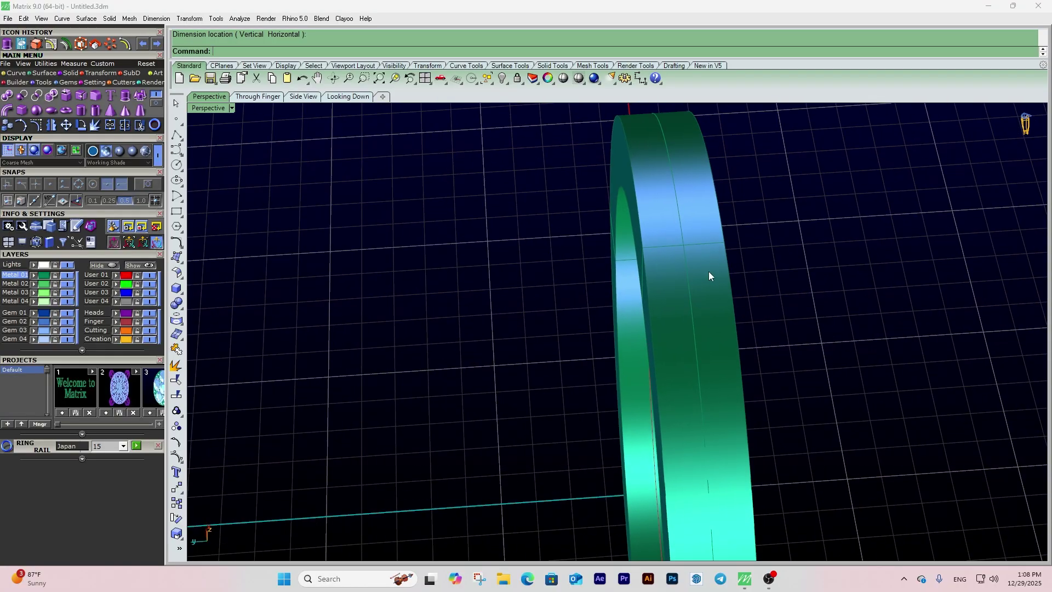
{"action": "left_click", "coordinate": [668, 242]}
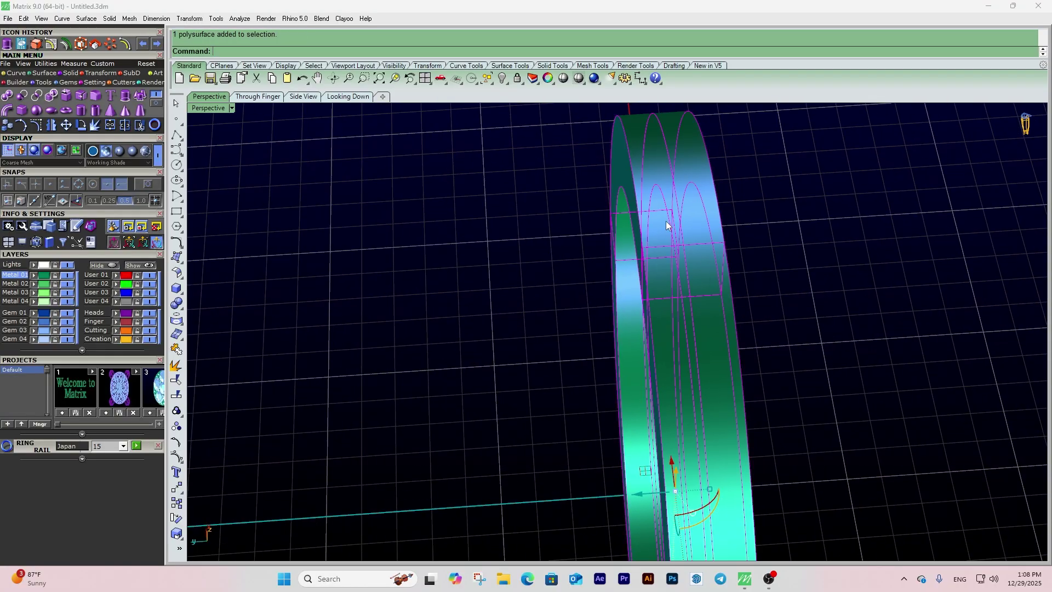
{"action": "left_click", "coordinate": [350, 97]}
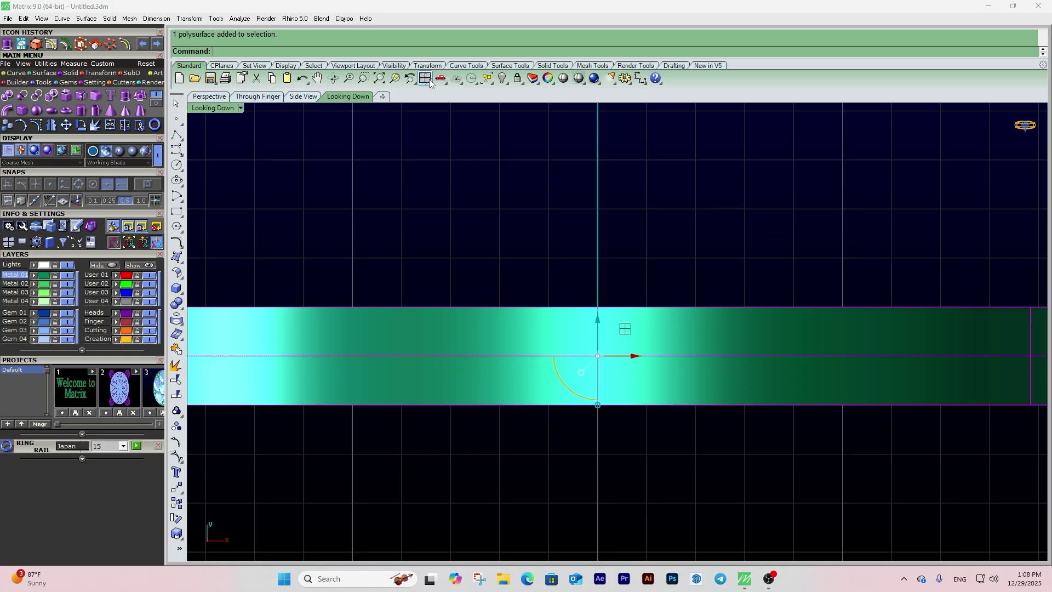
{"action": "left_click", "coordinate": [641, 79]}
{"action": "left_click", "coordinate": [598, 307]}
{"action": "scroll", "coordinate": [597, 282], "scroll_direction": "up", "scroll_amount": 2}
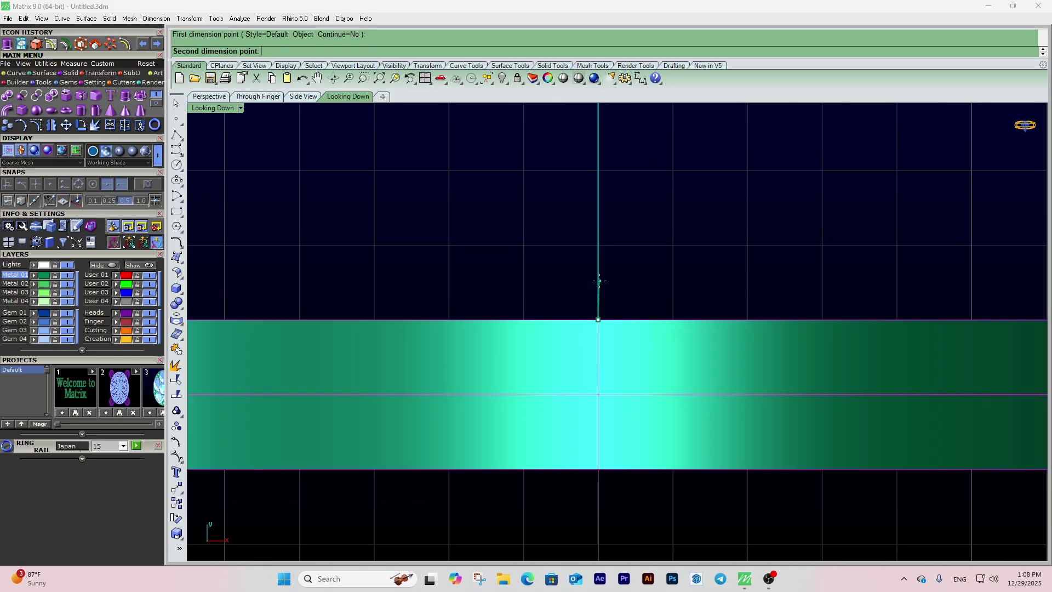
{"action": "type", "text": ".1"}
{"action": "key", "text": "Return"}
{"action": "left_click", "coordinate": [599, 275]}
{"action": "left_click", "coordinate": [494, 294]}
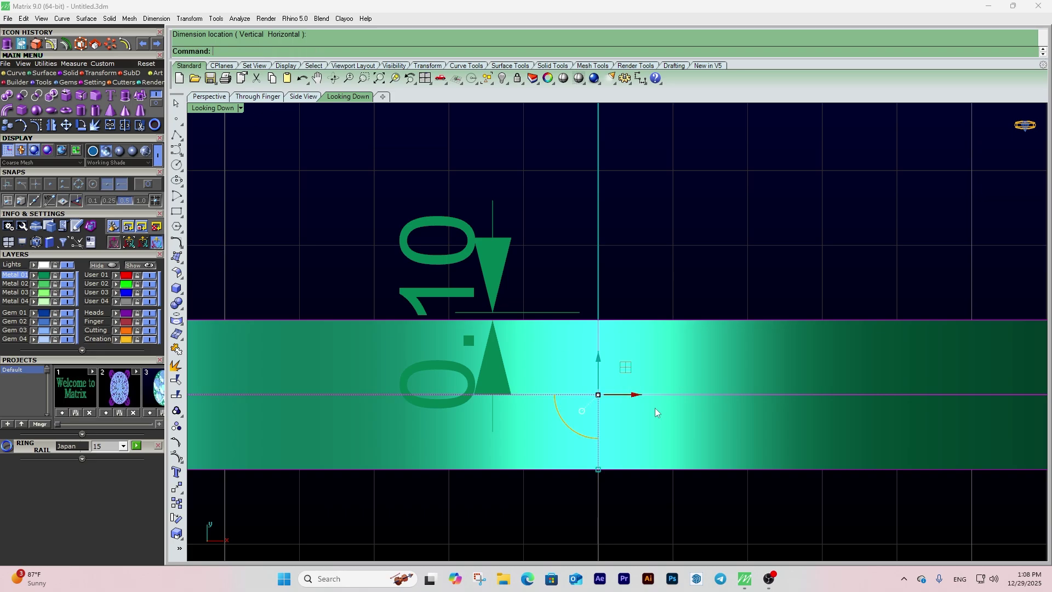
- Scale the band's width symmetrically until its upper edge meets the 0.1 mm mark, and delete the guide dimension
{"action": "scroll", "coordinate": [600, 472], "scroll_direction": "up", "scroll_amount": 3}
{"action": "left_click_drag", "start_coordinate": [583, 509], "coordinate": [587, 523]}
{"action": "scroll", "coordinate": [590, 452], "scroll_direction": "down", "scroll_amount": 10}
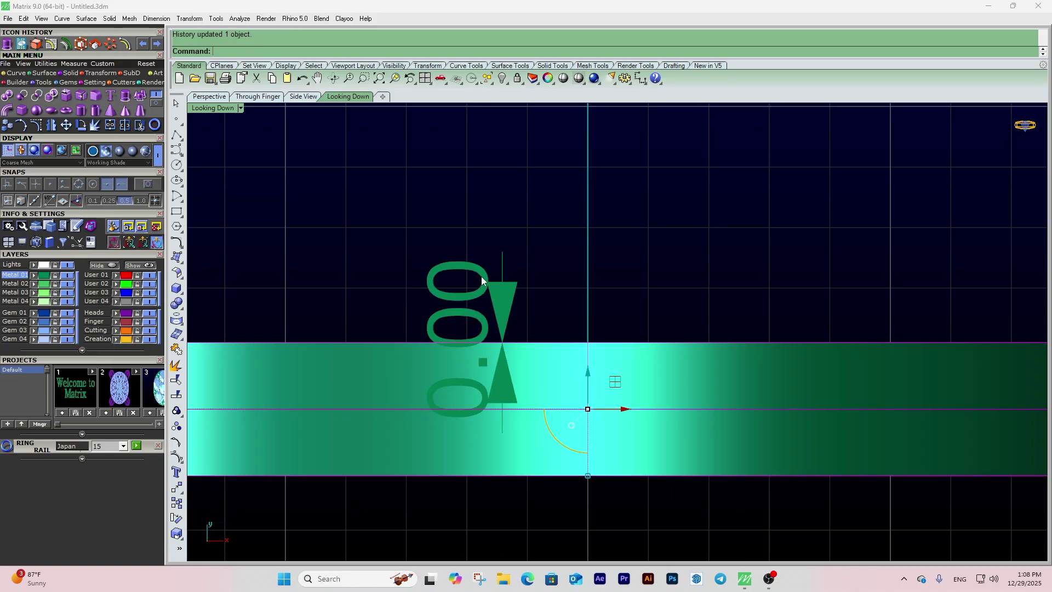
{"action": "left_click", "coordinate": [460, 272]}
{"action": "key", "text": "Delete"}
{"action": "left_click", "coordinate": [209, 96]}
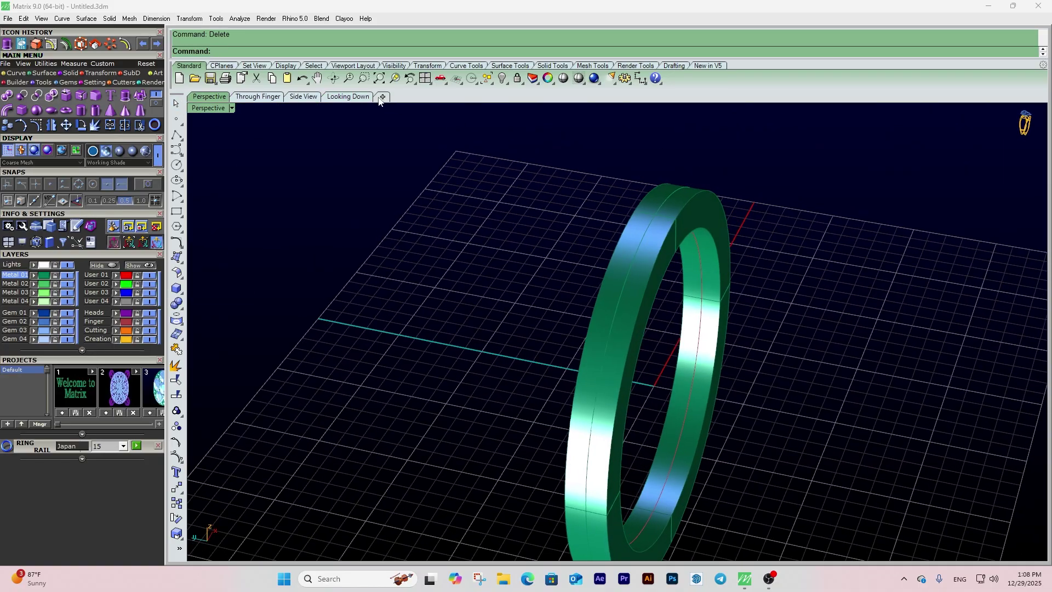
- Check the scaled band's width between its two outer edges in the Looking Down view without placing the dimension
{"action": "left_click", "coordinate": [348, 97]}
{"action": "left_click", "coordinate": [641, 78]}
{"action": "left_click", "coordinate": [587, 342]}
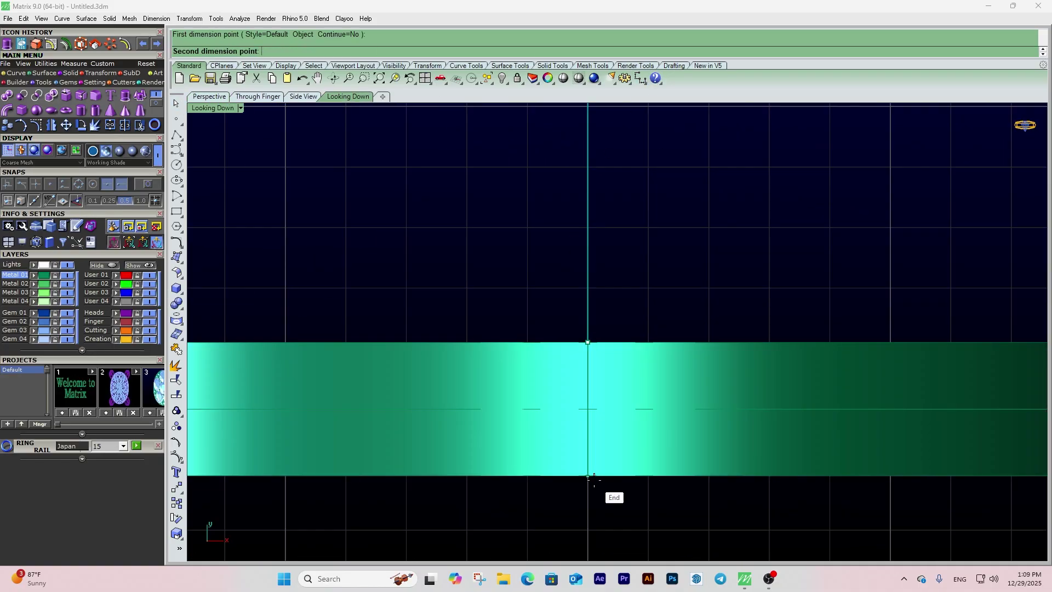
{"action": "left_click", "coordinate": [589, 476]}
{"action": "scroll", "coordinate": [504, 332], "scroll_direction": "down", "scroll_amount": 5}
{"action": "scroll", "coordinate": [333, 350], "scroll_direction": "up", "scroll_amount": 3}
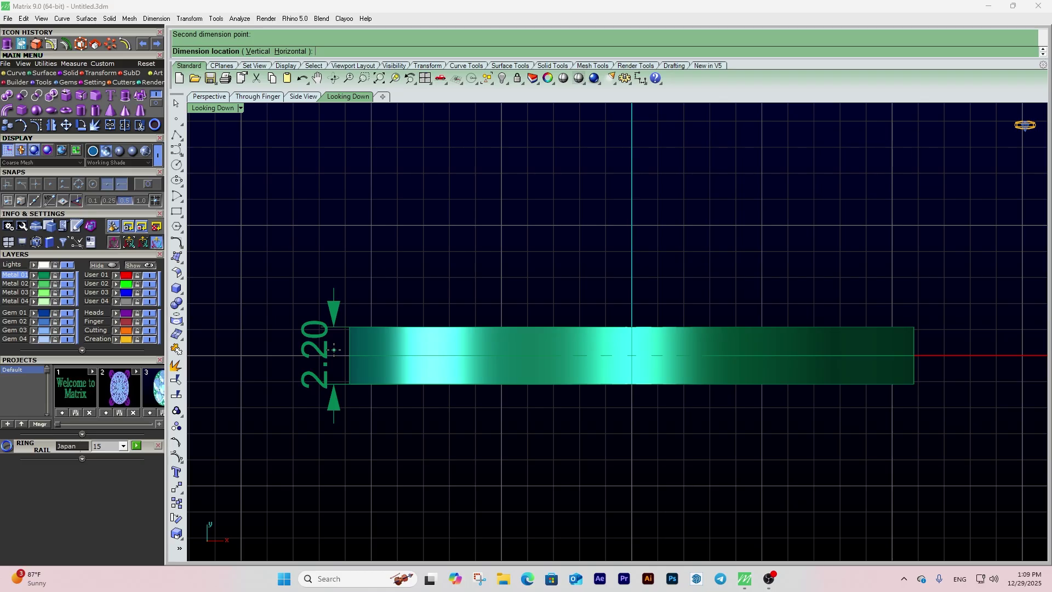
{"action": "key", "text": "Escape"}
- Load a 3.8 mm round diamond with the Gem Loader in the Perspective view and delete it
{"action": "left_click", "coordinate": [211, 97]}
{"action": "right_click_drag", "start_coordinate": [732, 361], "coordinate": [843, 383]}
{"action": "scroll", "coordinate": [718, 203], "scroll_direction": "up", "scroll_amount": 5}
{"action": "right_click_drag", "start_coordinate": [718, 204], "coordinate": [710, 268]}
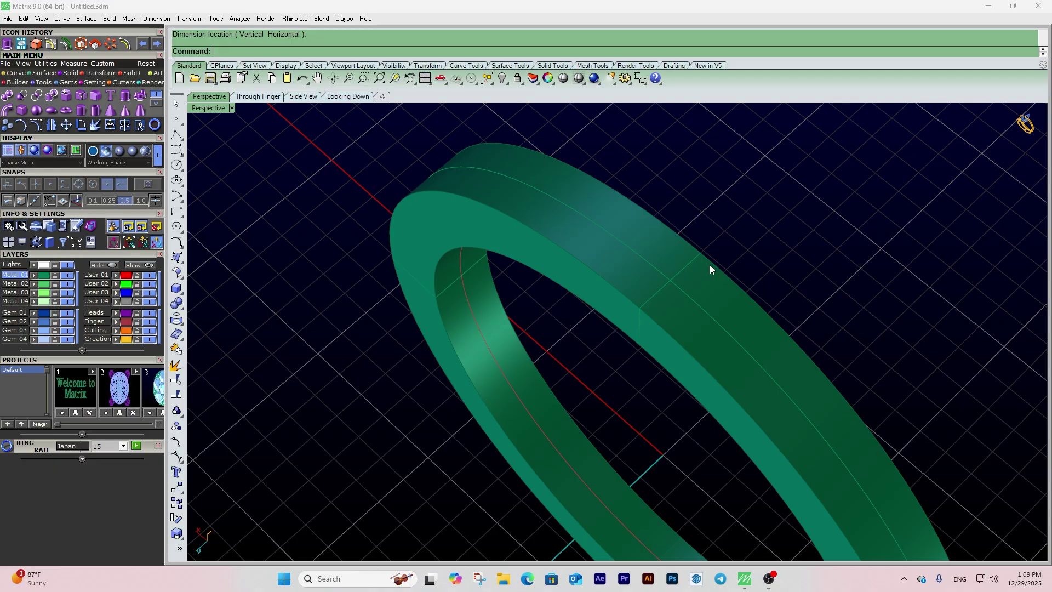
{"action": "left_click", "coordinate": [68, 82]}
{"action": "left_click", "coordinate": [7, 95]}
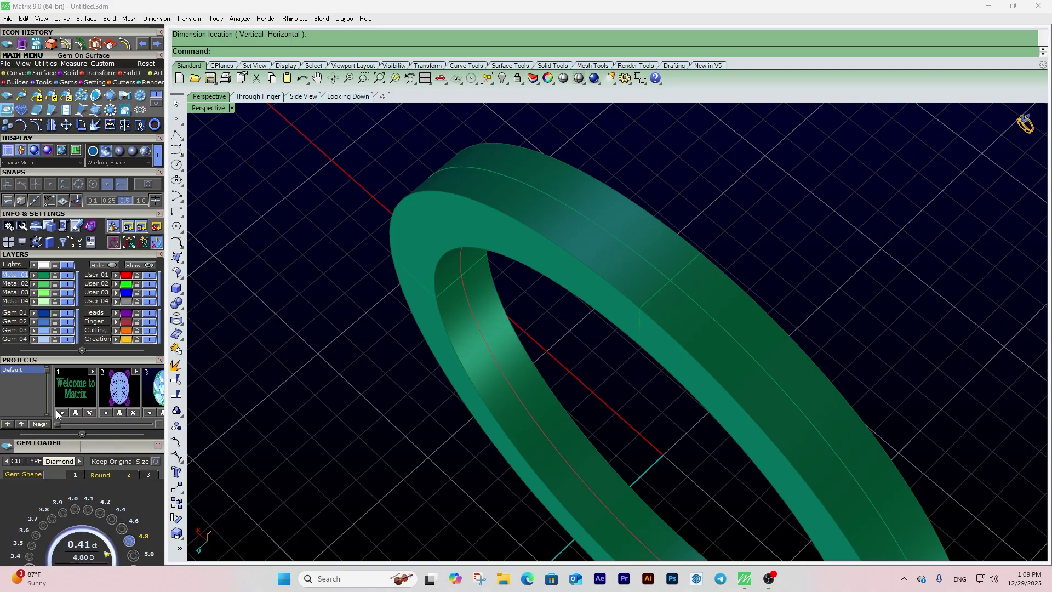
{"action": "left_click", "coordinate": [50, 518]}
{"action": "right_click_drag", "start_coordinate": [626, 429], "coordinate": [650, 391]}
{"action": "left_click", "coordinate": [649, 392]}
{"action": "right_click_drag", "start_coordinate": [723, 474], "coordinate": [694, 483]}
{"action": "scroll", "coordinate": [612, 210], "scroll_direction": "down", "scroll_amount": 4}
{"action": "left_click", "coordinate": [620, 187]}
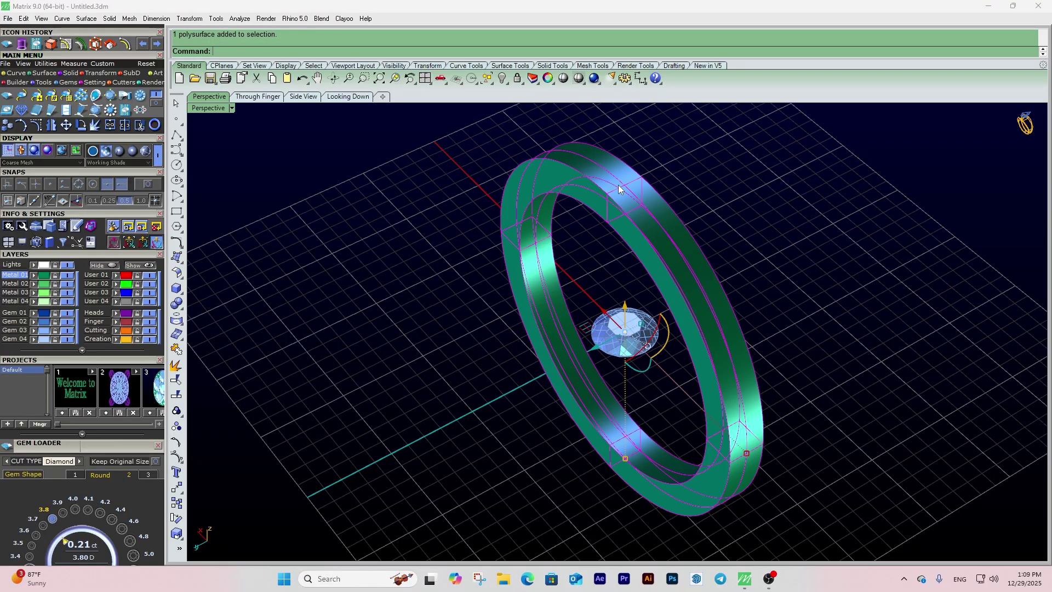
{"action": "left_click", "coordinate": [619, 327]}
{"action": "key", "text": "Delete"}
- Select the ring band and start Gem on Surface on it
{"action": "right_click_drag", "start_coordinate": [665, 306], "coordinate": [632, 234]}
{"action": "scroll", "coordinate": [642, 252], "scroll_direction": "up", "scroll_amount": 3}
{"action": "scroll", "coordinate": [624, 265], "scroll_direction": "up", "scroll_amount": 2}
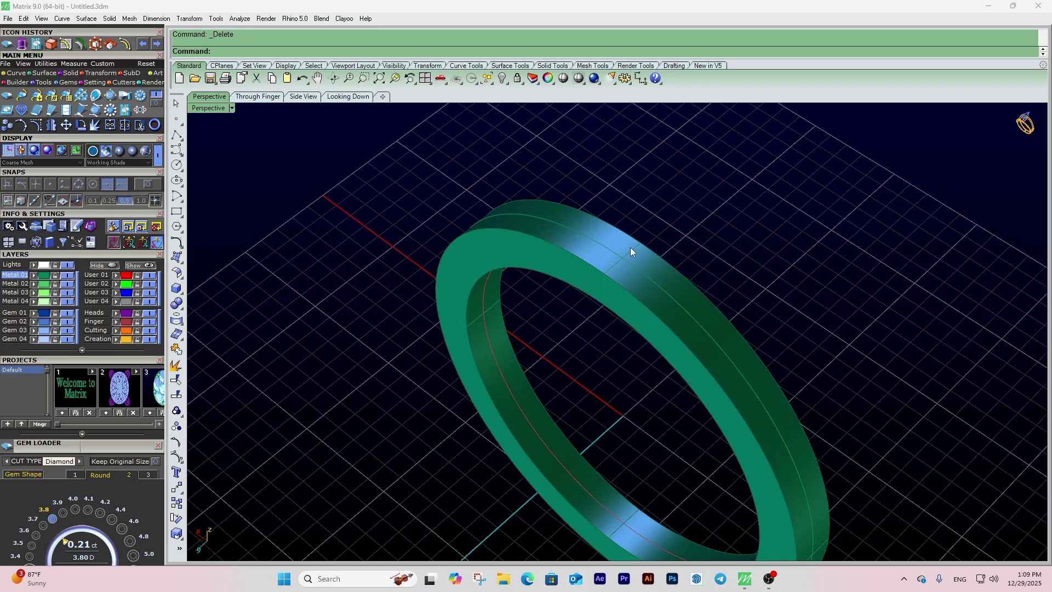
{"action": "left_click", "coordinate": [631, 251]}
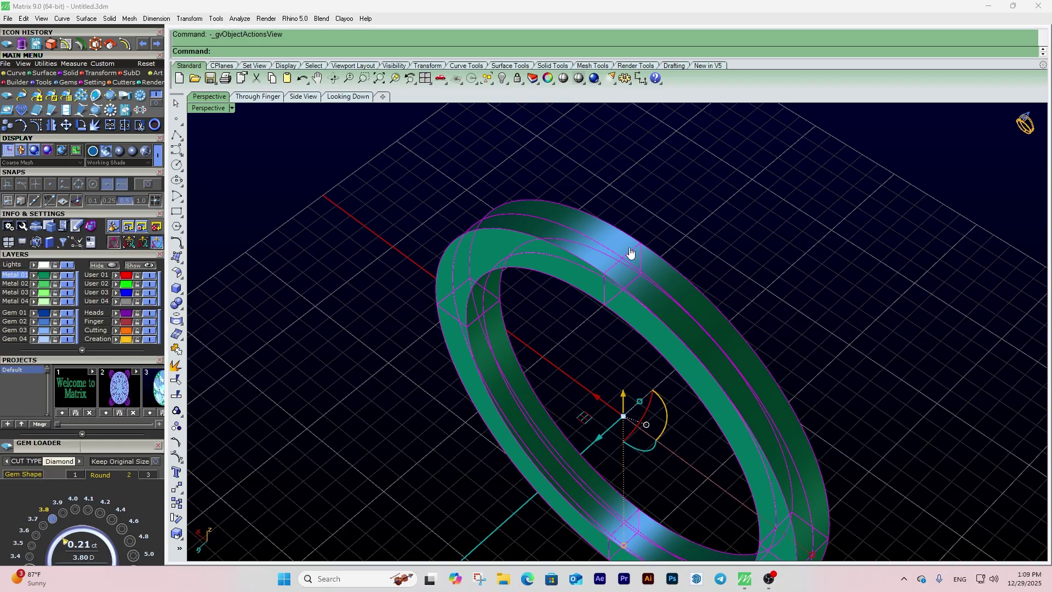
{"action": "key", "text": "F6"}
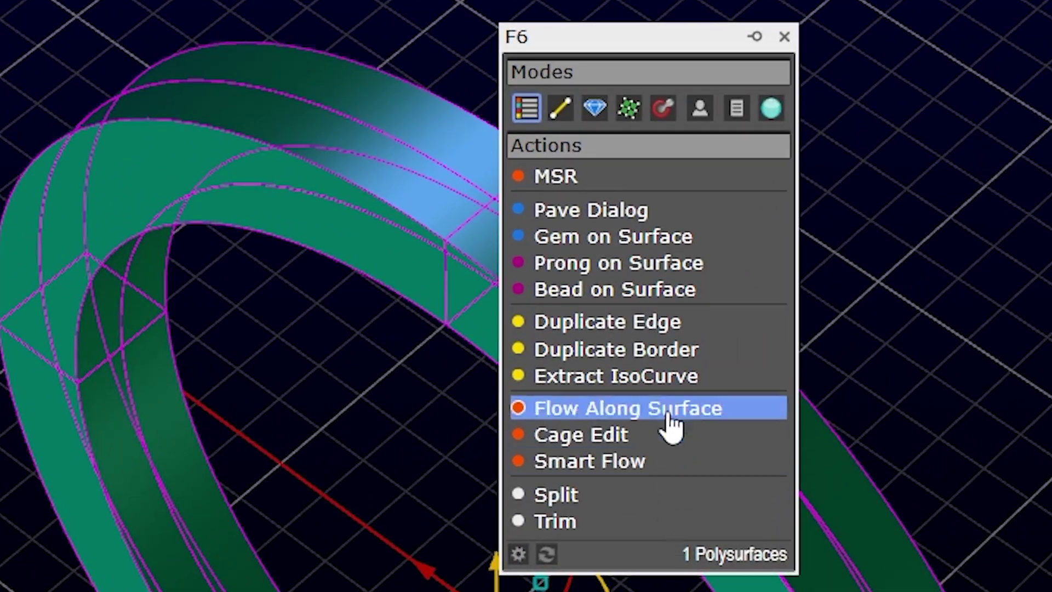
{"action": "left_click", "coordinate": [699, 244]}
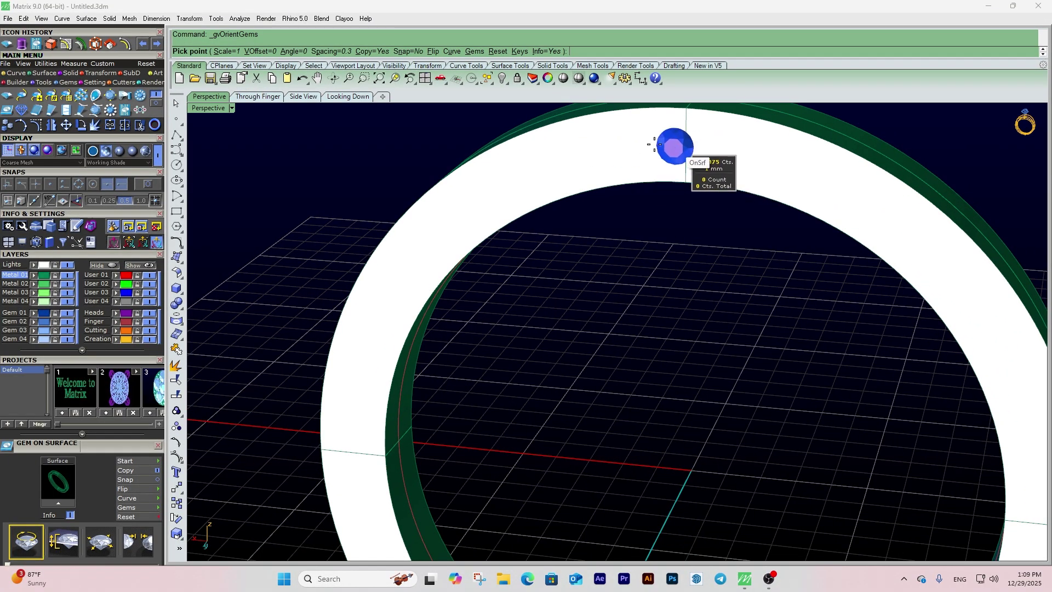
- Try out gem rotation angles such as 149° on the preview gem and reset the angle to 0°
{"action": "right_click_drag", "start_coordinate": [731, 159], "coordinate": [596, 313]}
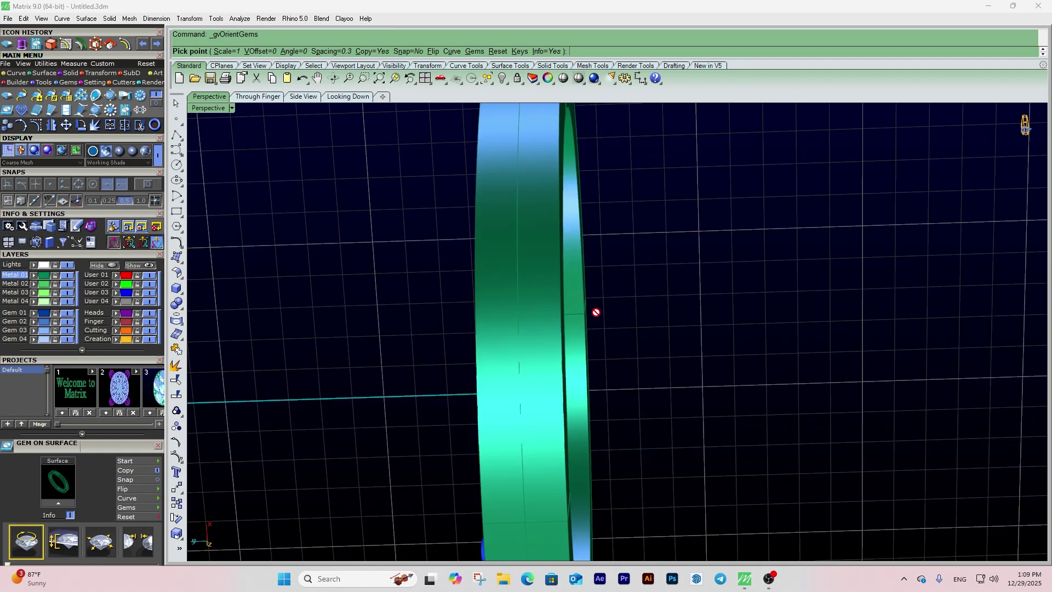
{"action": "right_click_drag", "start_coordinate": [557, 263], "coordinate": [680, 275]}
{"action": "scroll", "coordinate": [647, 260], "scroll_direction": "up", "scroll_amount": 2}
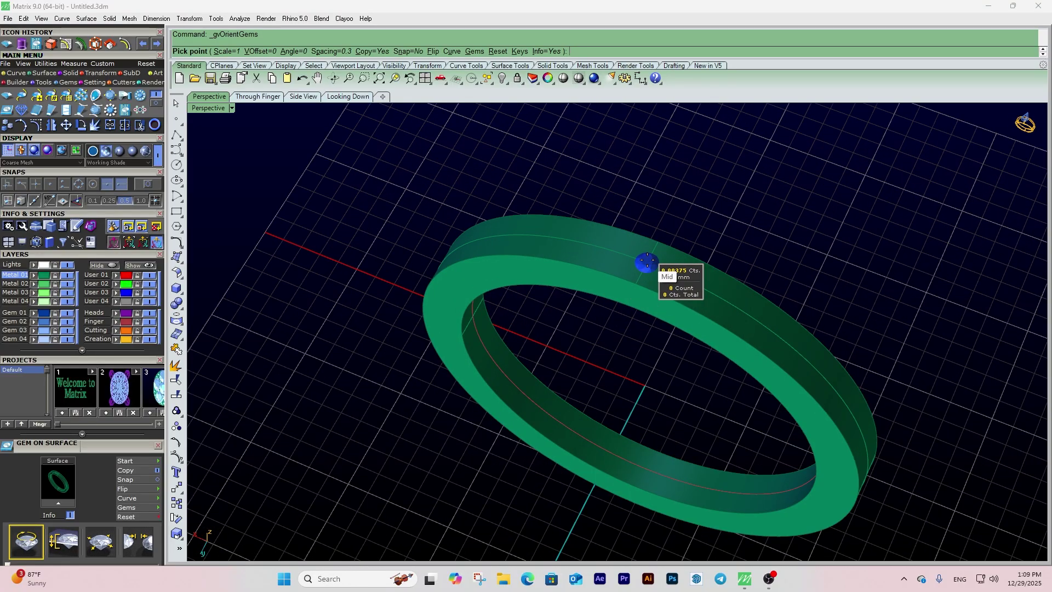
{"action": "scroll", "coordinate": [648, 260], "scroll_direction": "up", "scroll_amount": 6}
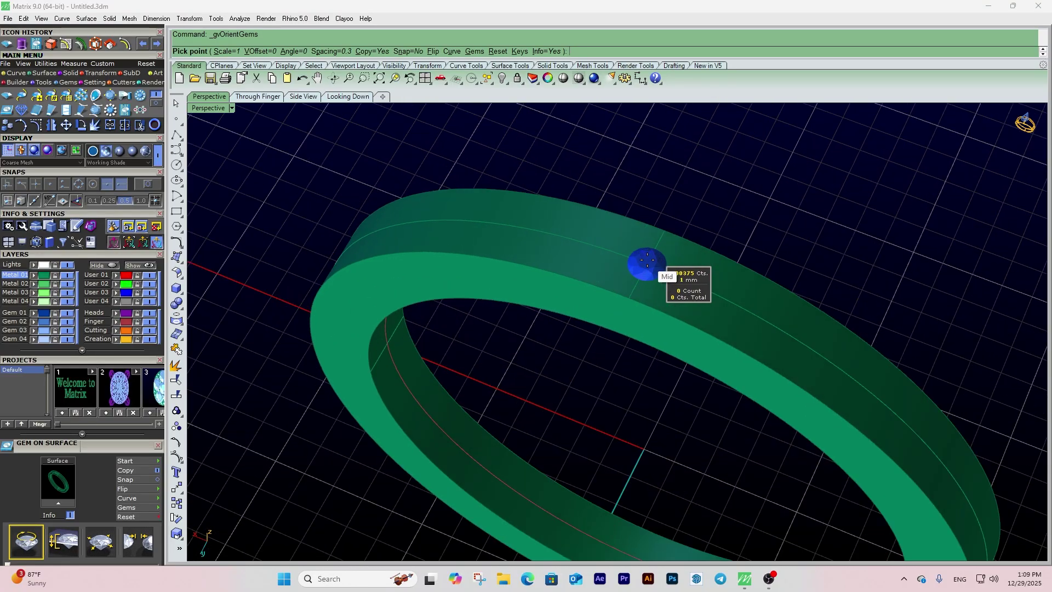
{"action": "right_click_drag", "start_coordinate": [643, 278], "coordinate": [595, 269]}
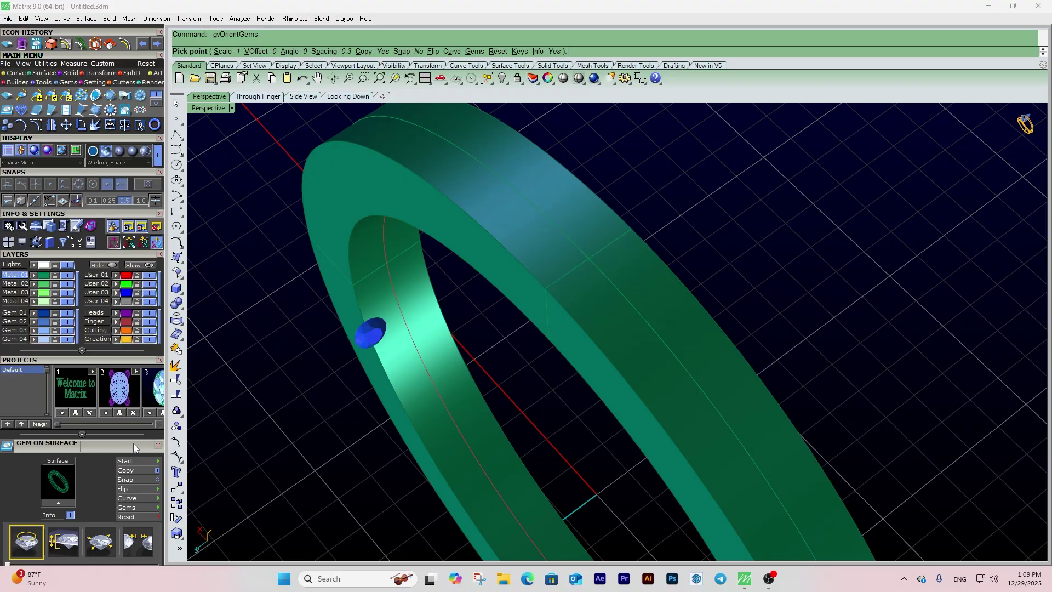
{"action": "scroll", "coordinate": [134, 443], "scroll_direction": "down", "scroll_amount": 5}
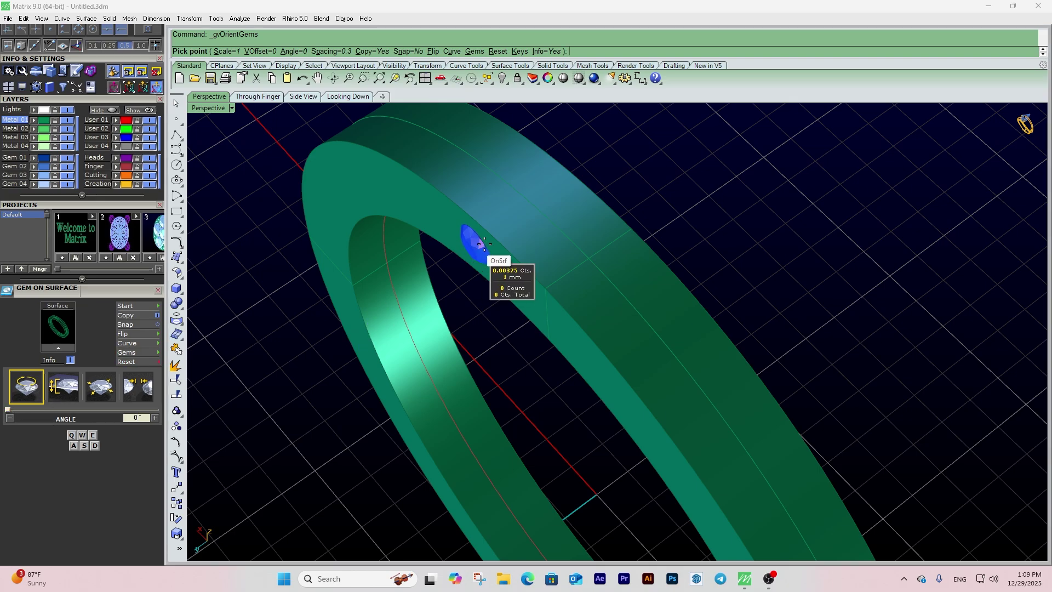
{"action": "left_click_drag", "start_coordinate": [7, 412], "coordinate": [69, 411]}
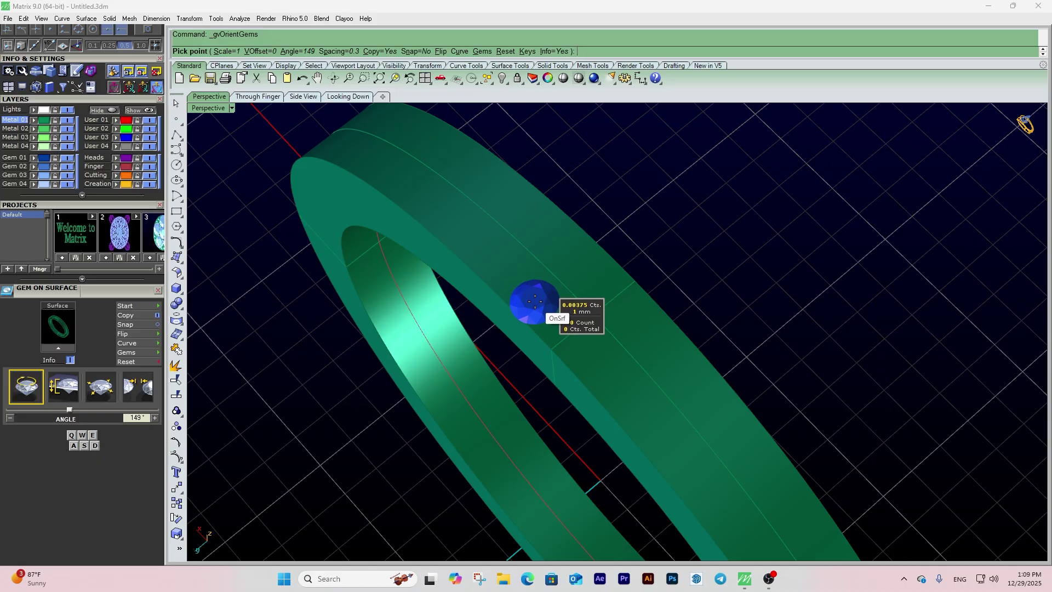
{"action": "left_click", "coordinate": [21, 411]}
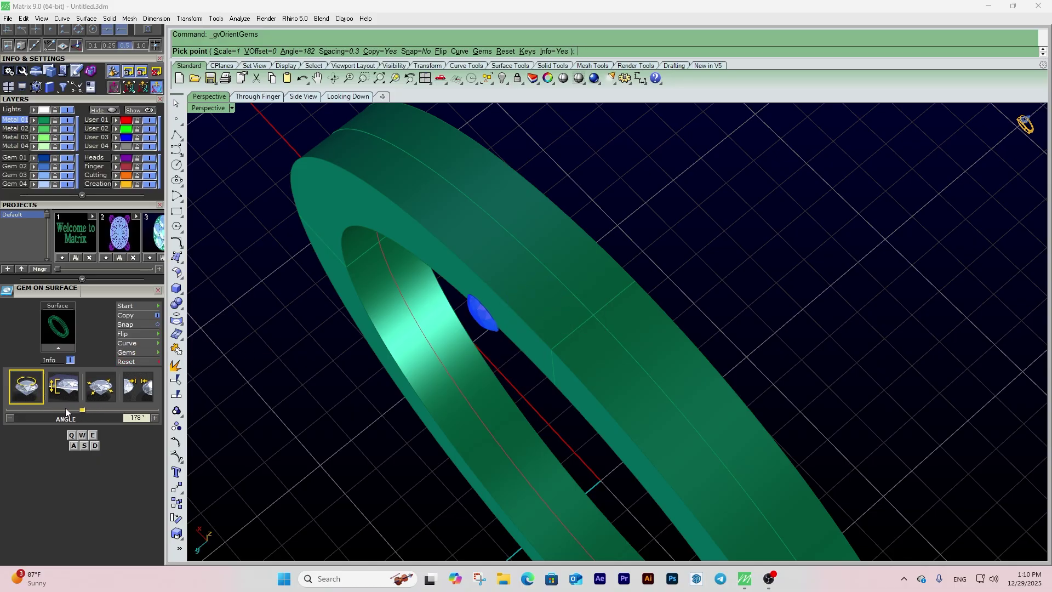
{"action": "left_click", "coordinate": [21, 412]}
{"action": "left_click_drag", "start_coordinate": [67, 410], "coordinate": [4, 412]}
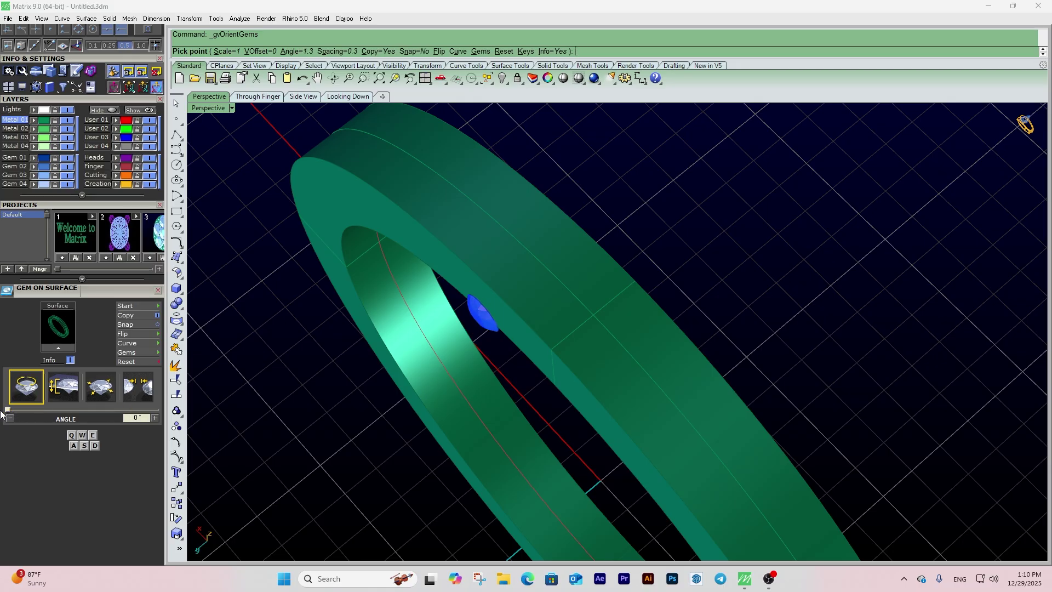
- Try a vertical offset of 1.63 mm on the preview gem and reset the offset to 0 mm
{"action": "left_click", "coordinate": [63, 386]}
{"action": "right_click_drag", "start_coordinate": [599, 304], "coordinate": [671, 295]}
{"action": "right_click_drag", "start_coordinate": [584, 280], "coordinate": [633, 274]}
{"action": "scroll", "coordinate": [634, 274], "scroll_direction": "up", "scroll_amount": 10}
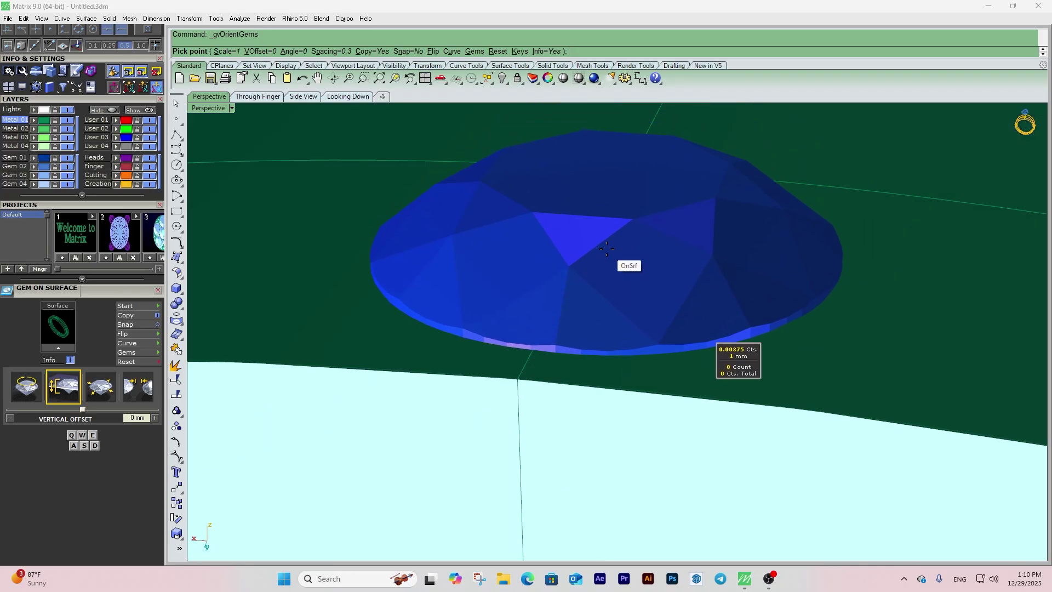
{"action": "left_click_drag", "start_coordinate": [82, 411], "coordinate": [106, 412]}
{"action": "scroll", "coordinate": [619, 259], "scroll_direction": "down", "scroll_amount": 3}
{"action": "scroll", "coordinate": [619, 258], "scroll_direction": "down", "scroll_amount": 2}
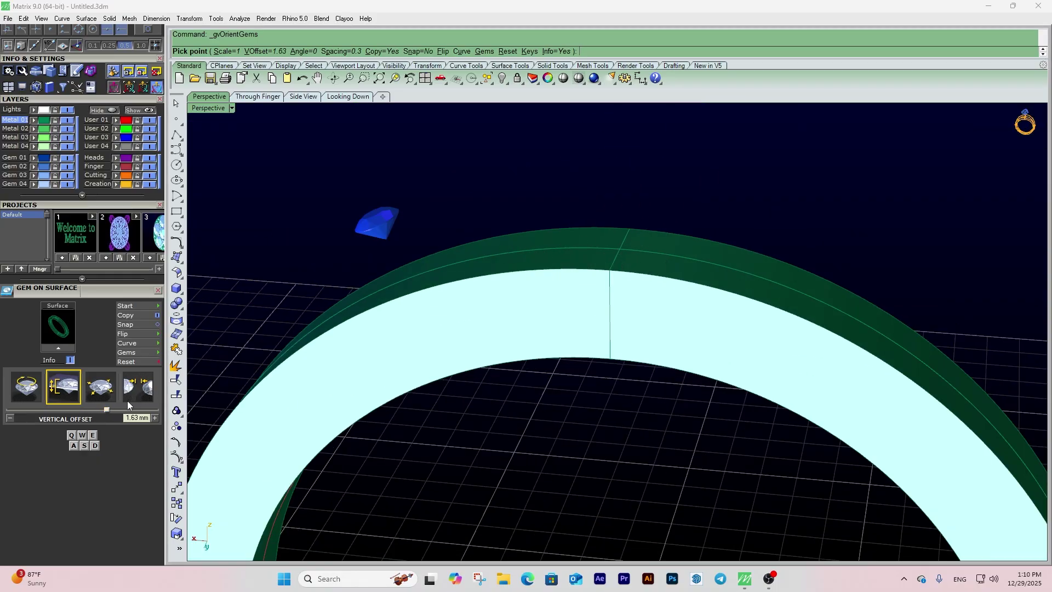
{"action": "left_click_drag", "start_coordinate": [107, 411], "coordinate": [84, 414]}
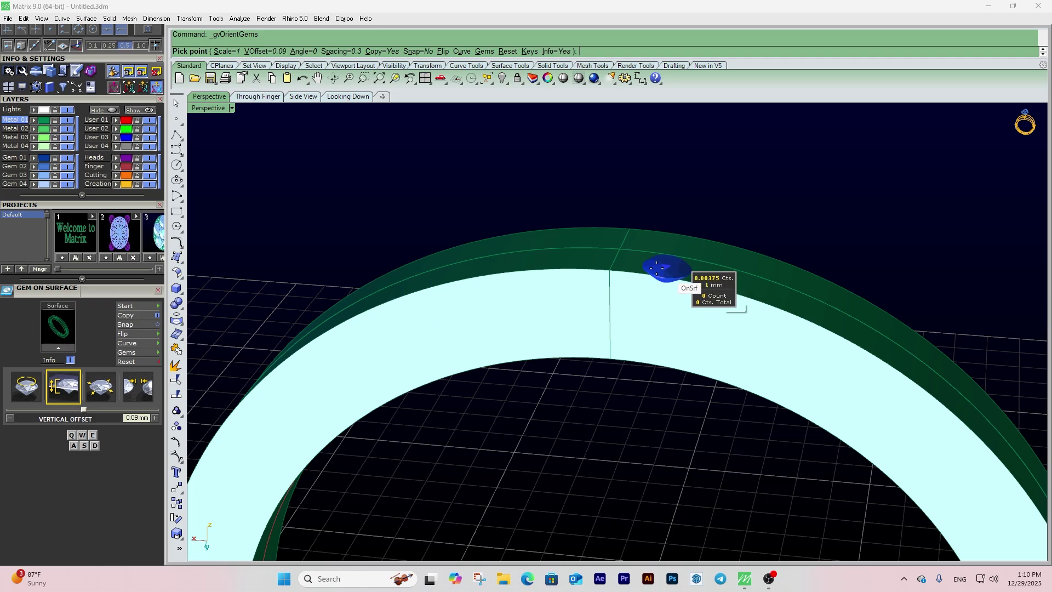
{"action": "scroll", "coordinate": [707, 285], "scroll_direction": "up", "scroll_amount": 5}
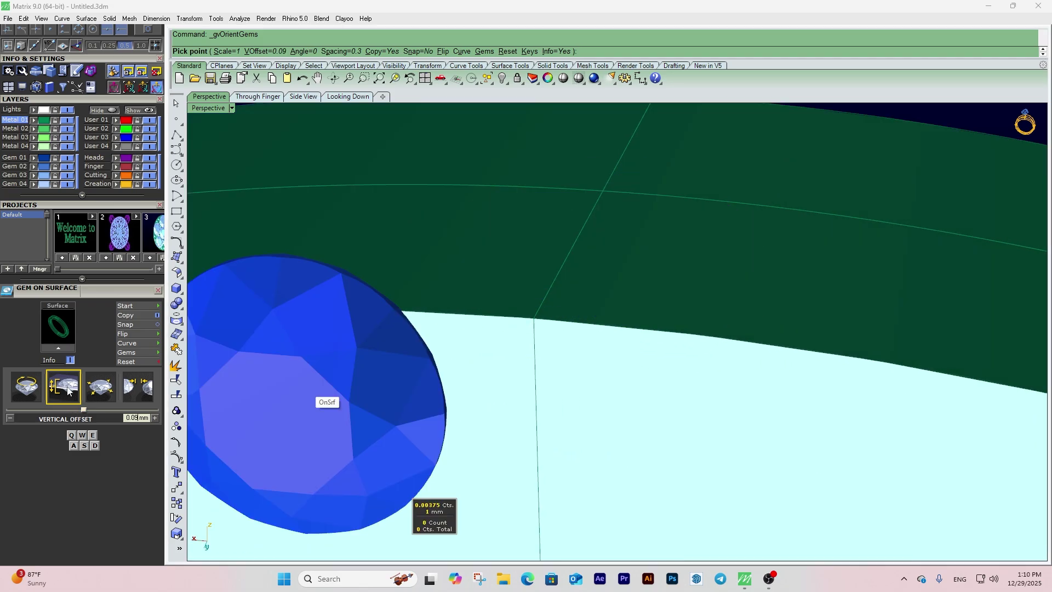
{"action": "left_click", "coordinate": [67, 389]}
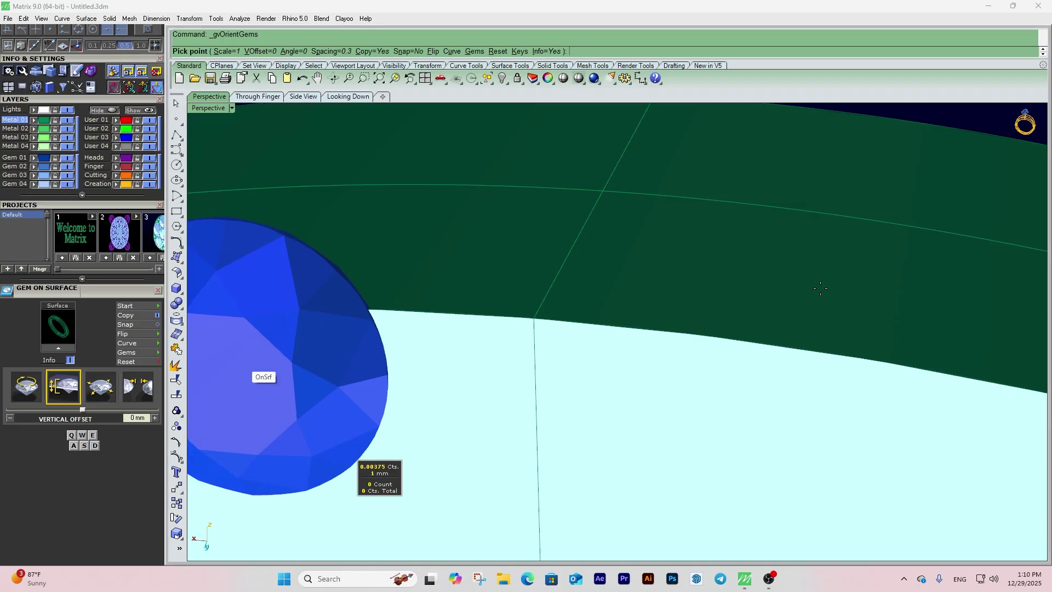
- Scale the gem to 200% and place the first 2 mm gem at the midpoint on the band's outer face
{"action": "left_click", "coordinate": [102, 388]}
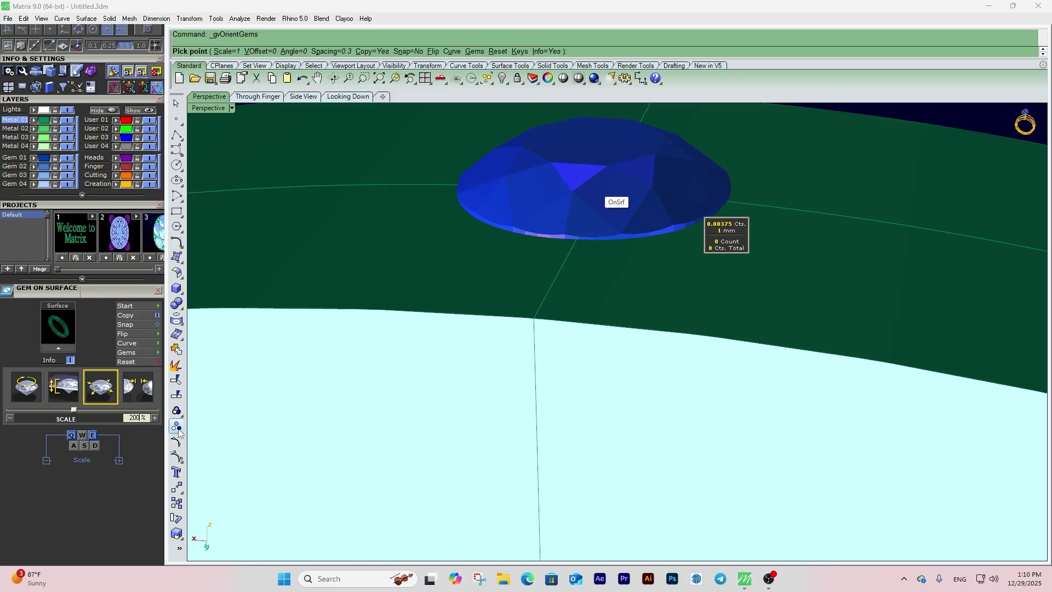
{"action": "key", "text": "Return"}
{"action": "scroll", "coordinate": [655, 308], "scroll_direction": "down", "scroll_amount": 8}
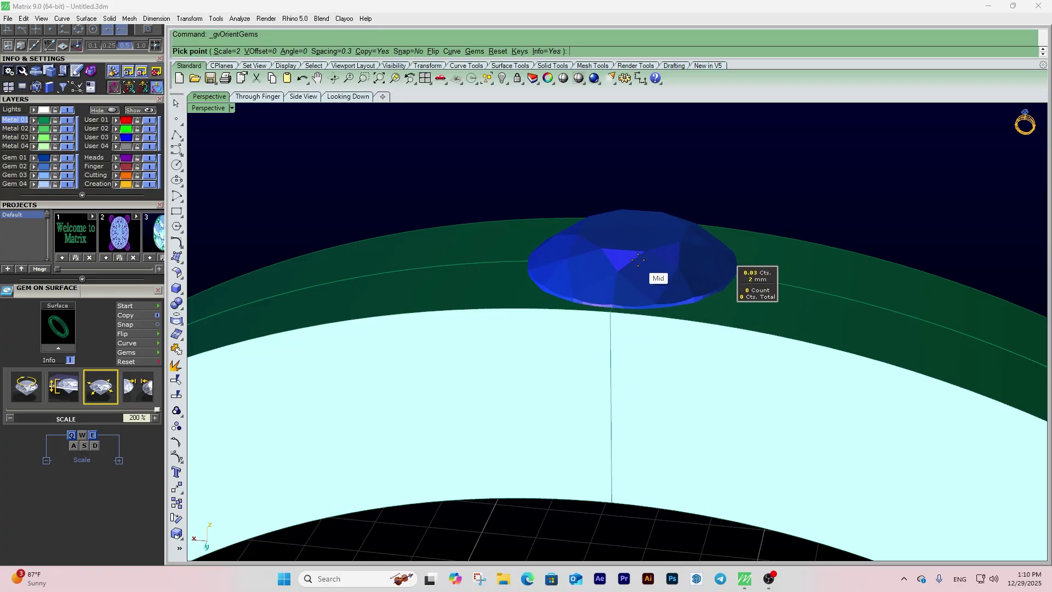
{"action": "scroll", "coordinate": [581, 280], "scroll_direction": "down", "scroll_amount": 10}
{"action": "scroll", "coordinate": [592, 323], "scroll_direction": "up", "scroll_amount": 4}
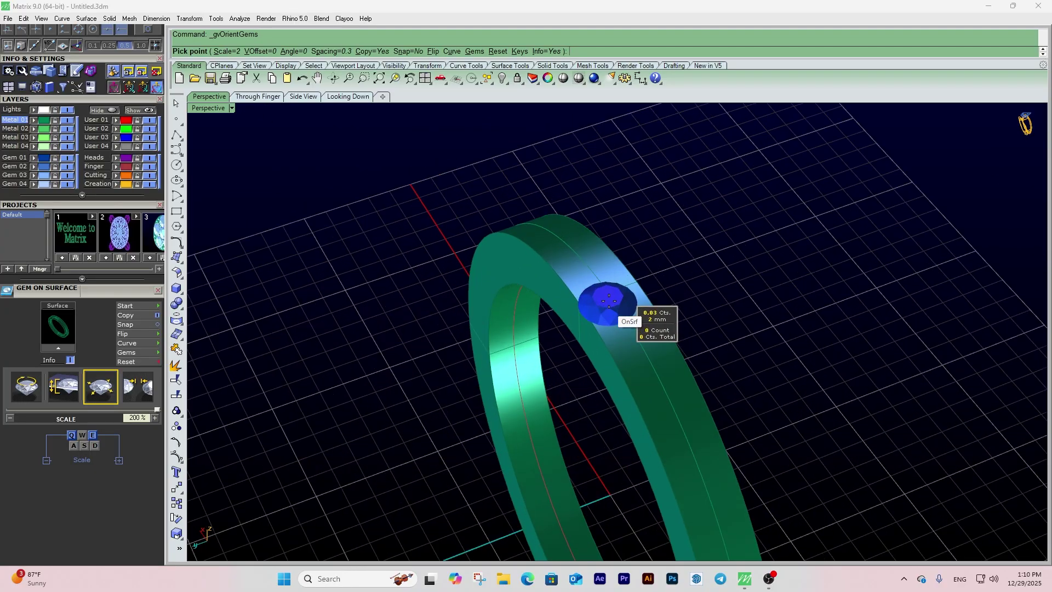
{"action": "scroll", "coordinate": [608, 301], "scroll_direction": "up", "scroll_amount": 4}
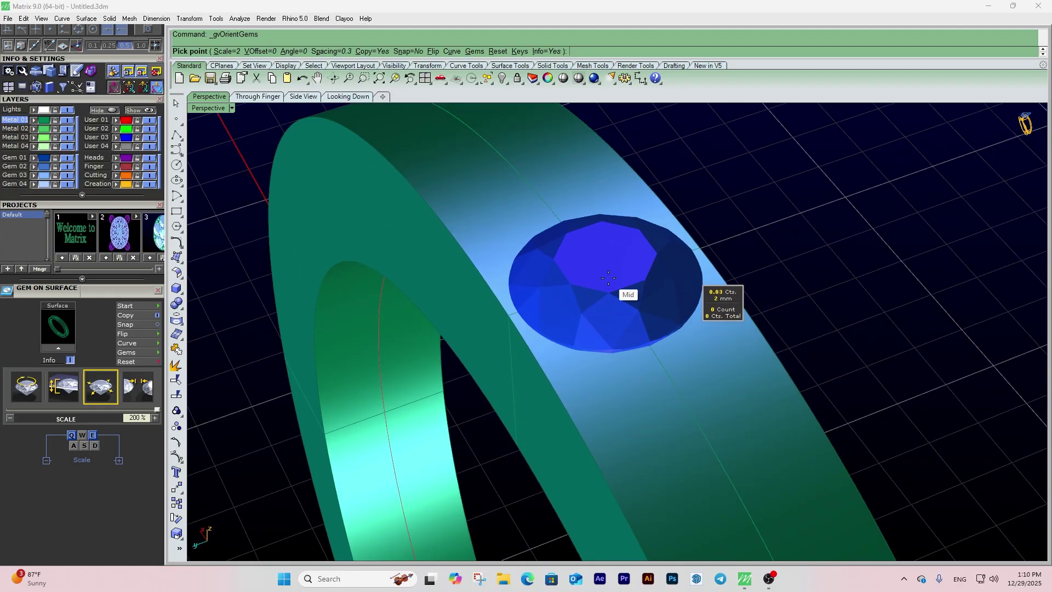
{"action": "left_click", "coordinate": [608, 277]}
- Set the gem spacing to 0.1 mm and place a second 2 mm gem at that distance along the band's outer face
{"action": "scroll", "coordinate": [663, 290], "scroll_direction": "down", "scroll_amount": 3}
{"action": "scroll", "coordinate": [655, 365], "scroll_direction": "up", "scroll_amount": 2}
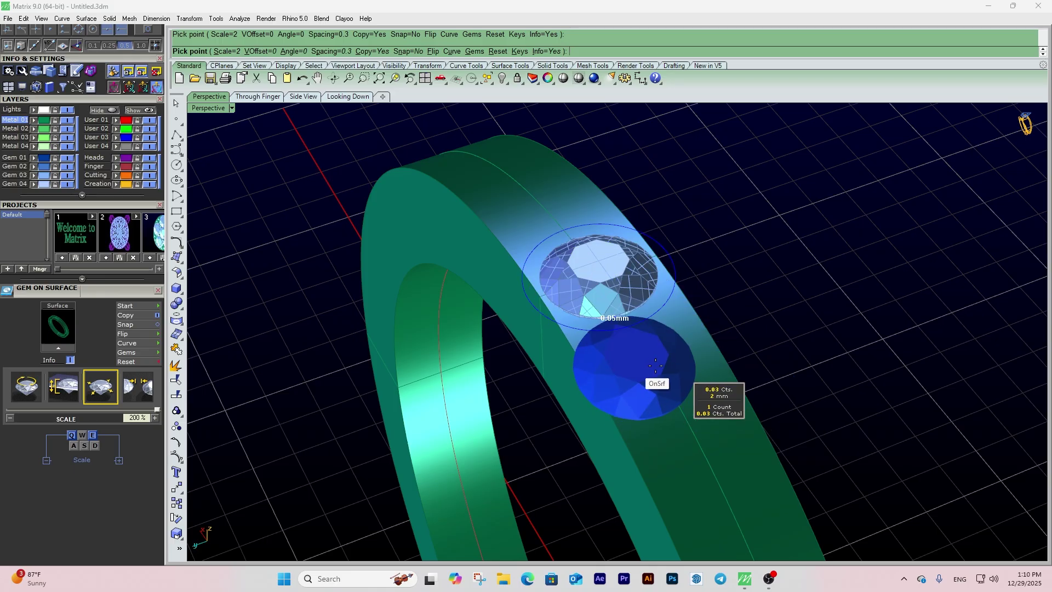
{"action": "scroll", "coordinate": [672, 378], "scroll_direction": "down", "scroll_amount": 5}
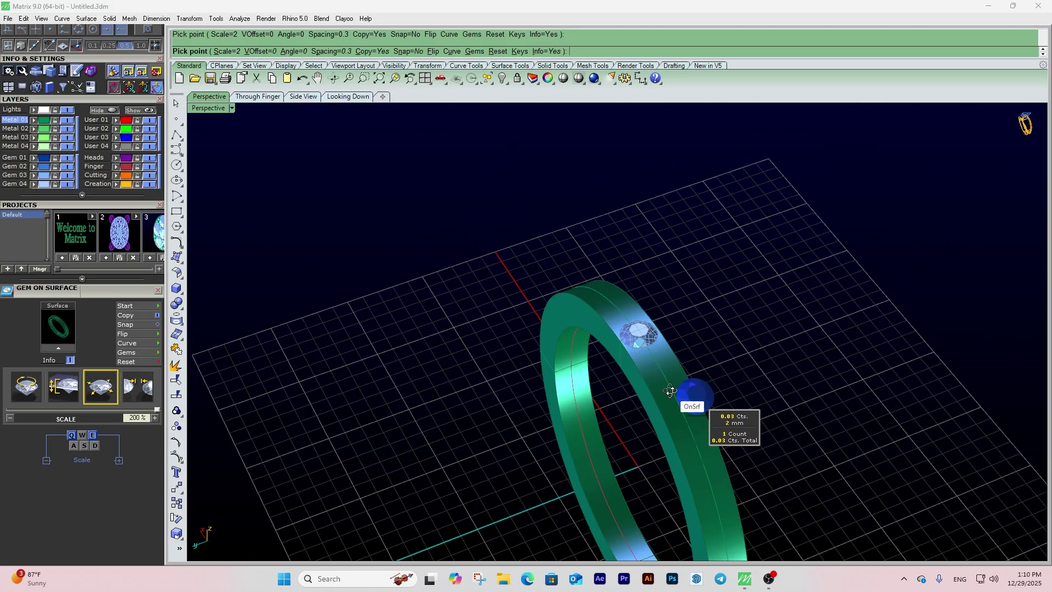
{"action": "right_click_drag", "start_coordinate": [669, 391], "coordinate": [676, 351]}
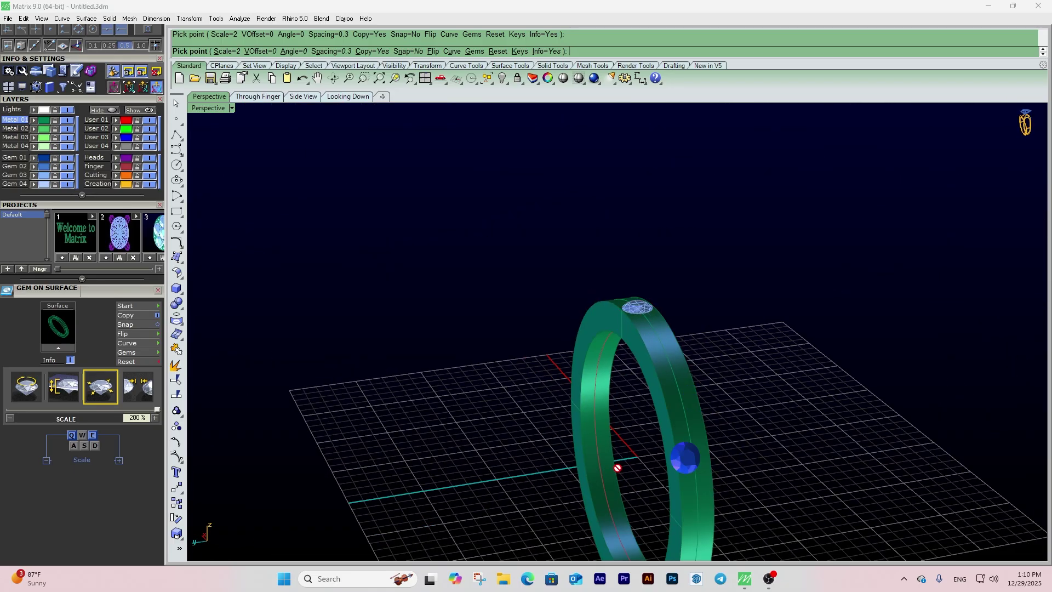
{"action": "right_click_drag", "start_coordinate": [685, 457], "coordinate": [649, 426]}
{"action": "scroll", "coordinate": [636, 357], "scroll_direction": "up", "scroll_amount": 6}
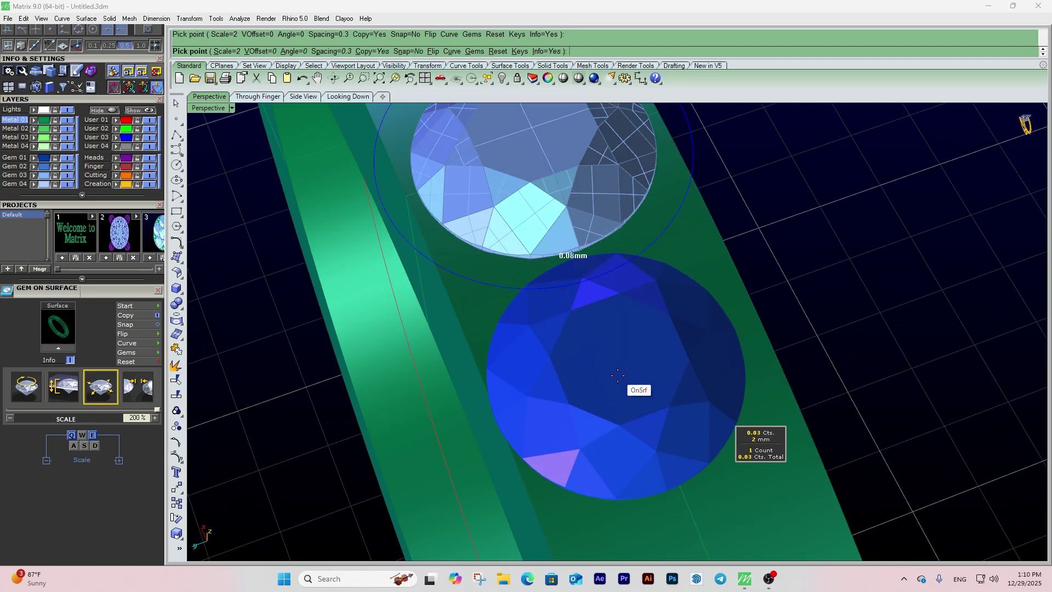
{"action": "scroll", "coordinate": [634, 376], "scroll_direction": "up", "scroll_amount": 1}
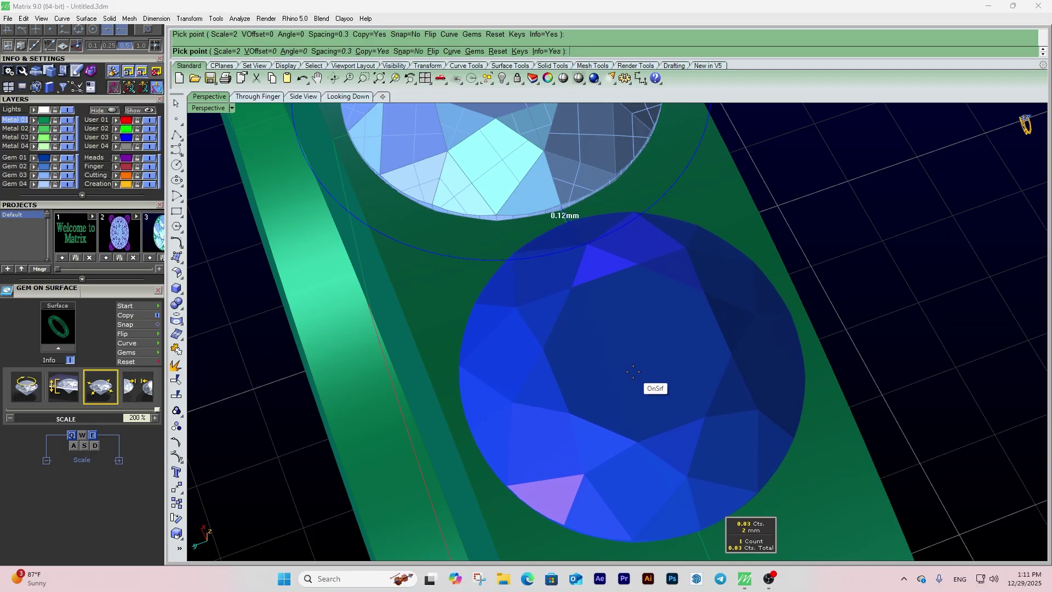
{"action": "left_click", "coordinate": [131, 393]}
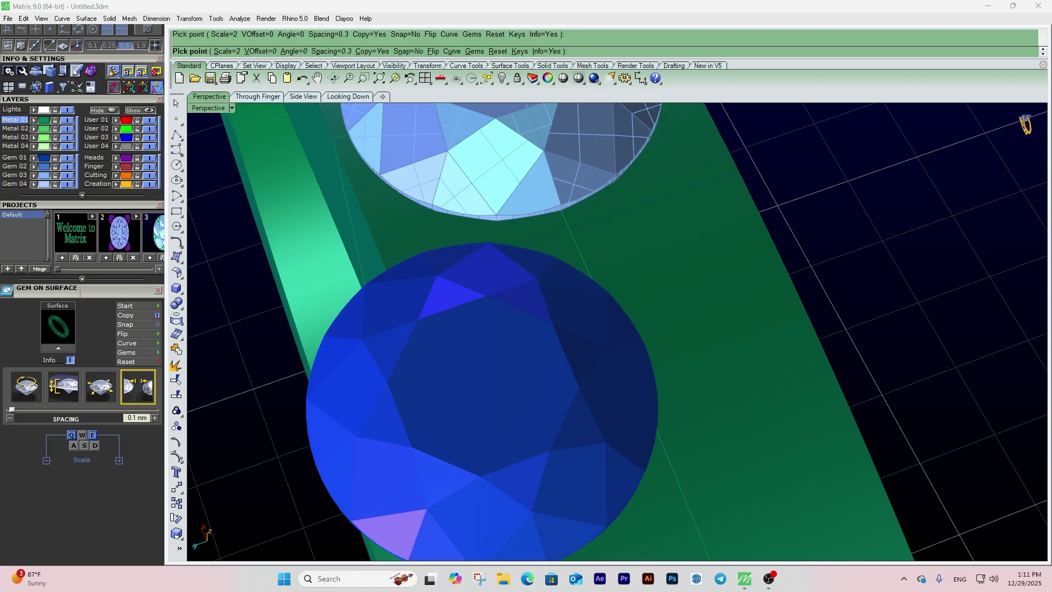
{"action": "key", "text": "Return"}
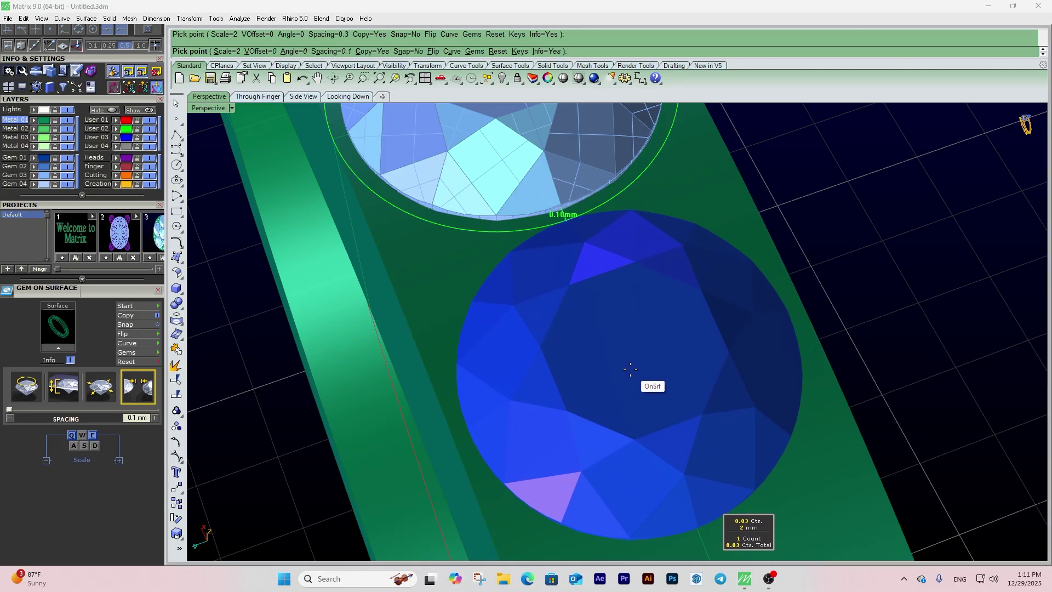
{"action": "left_click", "coordinate": [630, 370]}
- Place a third 2 mm gem about 0.1 mm past the second one on the band's outer face and finish gem placement
{"action": "scroll", "coordinate": [630, 372], "scroll_direction": "down", "scroll_amount": 3}
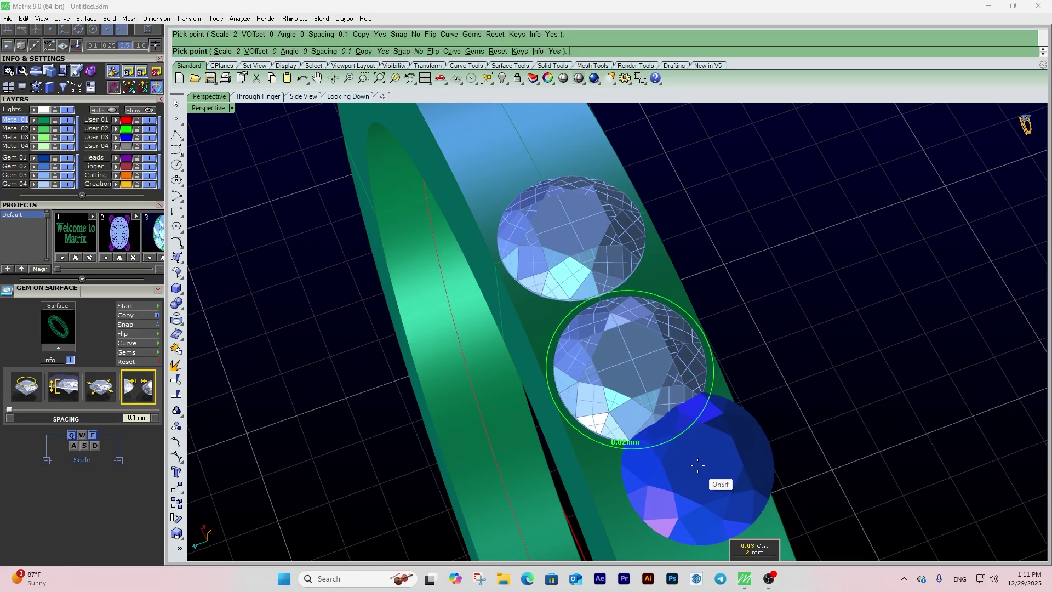
{"action": "scroll", "coordinate": [693, 491], "scroll_direction": "up", "scroll_amount": 2}
{"action": "scroll", "coordinate": [688, 482], "scroll_direction": "up", "scroll_amount": 3}
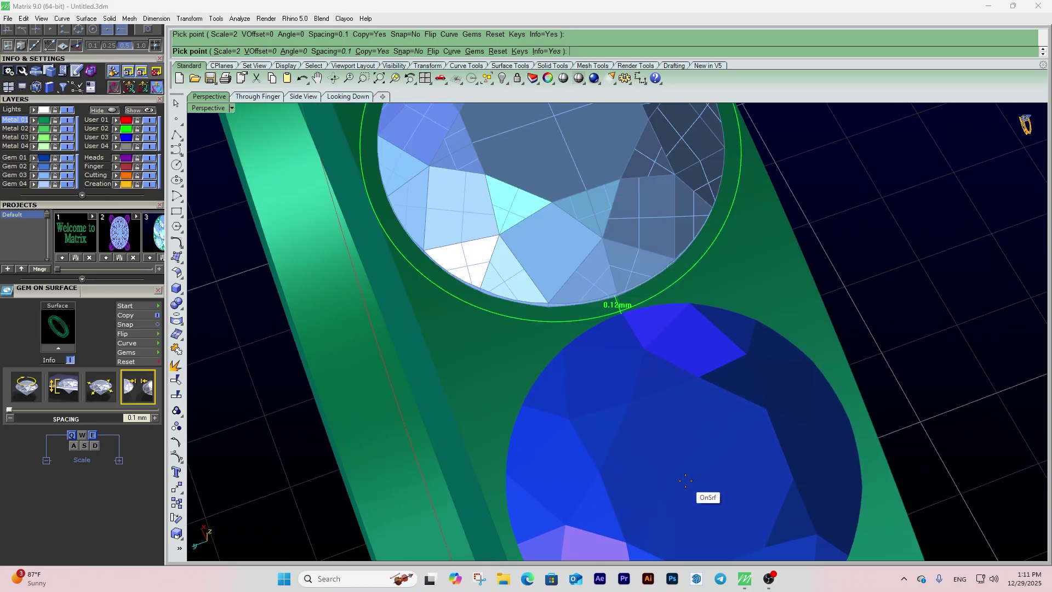
{"action": "left_click", "coordinate": [688, 478]}
{"action": "scroll", "coordinate": [727, 375], "scroll_direction": "down", "scroll_amount": 10}
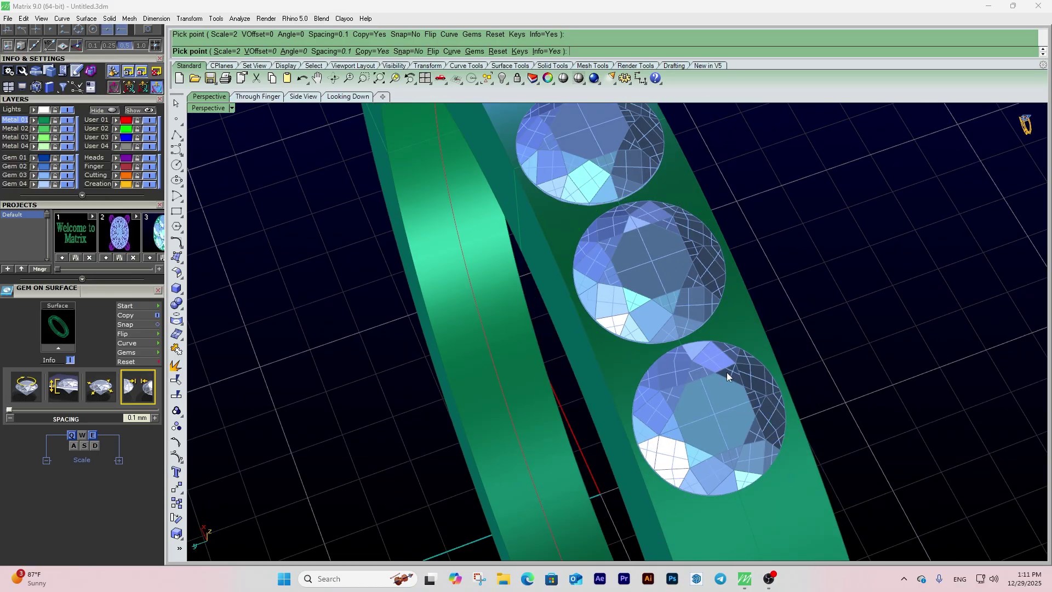
{"action": "right_click", "coordinate": [728, 375]}
- Delete the second and third gems, keeping only the first gem at the midpoint of the band
{"action": "right_click_drag", "start_coordinate": [729, 375], "coordinate": [751, 311]}
{"action": "right_click_drag", "start_coordinate": [741, 368], "coordinate": [770, 416]}
{"action": "scroll", "coordinate": [817, 313], "scroll_direction": "up", "scroll_amount": 6}
{"action": "right_click_drag", "start_coordinate": [696, 303], "coordinate": [756, 316]}
{"action": "scroll", "coordinate": [648, 251], "scroll_direction": "up", "scroll_amount": 4}
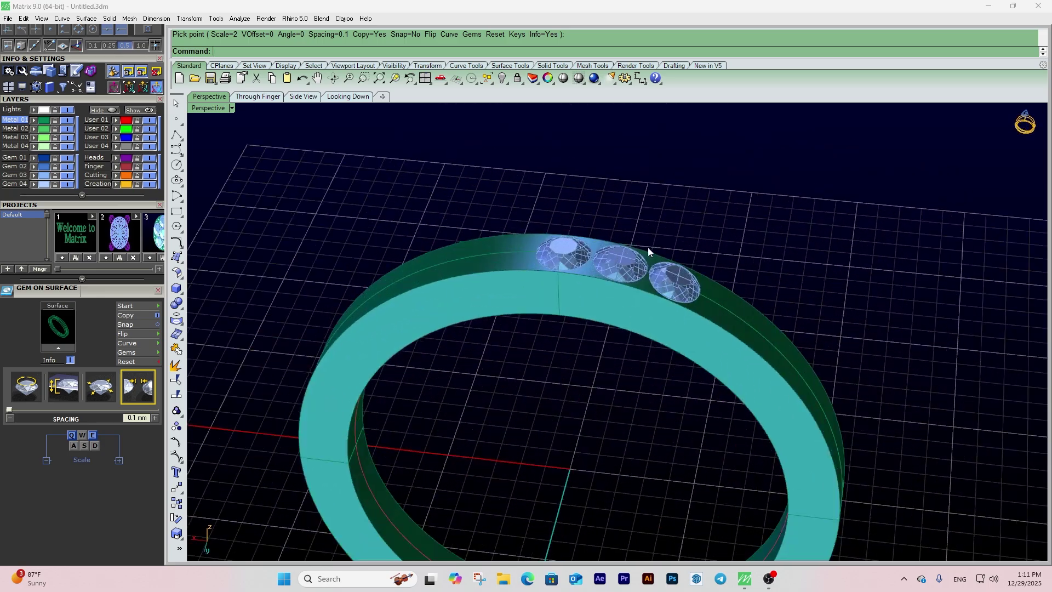
{"action": "scroll", "coordinate": [593, 181], "scroll_direction": "down", "scroll_amount": 4}
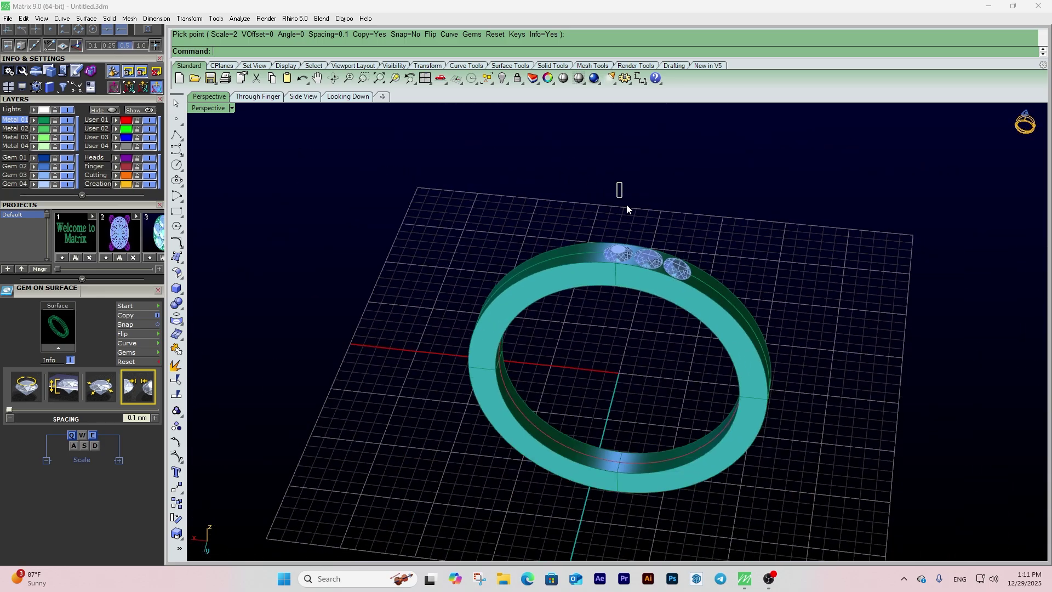
{"action": "left_click_drag", "start_coordinate": [627, 204], "coordinate": [775, 356]}
{"action": "key", "text": "Delete"}
{"action": "scroll", "coordinate": [635, 253], "scroll_direction": "up", "scroll_amount": 6}
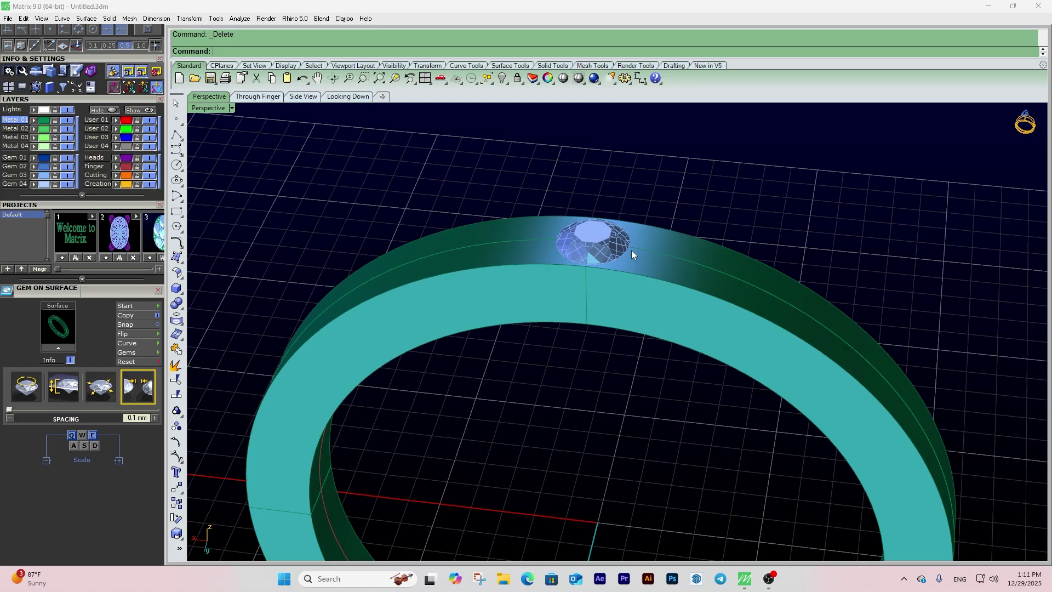
- Select the remaining gem and switch to the Through Finger view of the ring, with the Transform tools shown
{"action": "right_click_drag", "start_coordinate": [634, 250], "coordinate": [645, 283]}
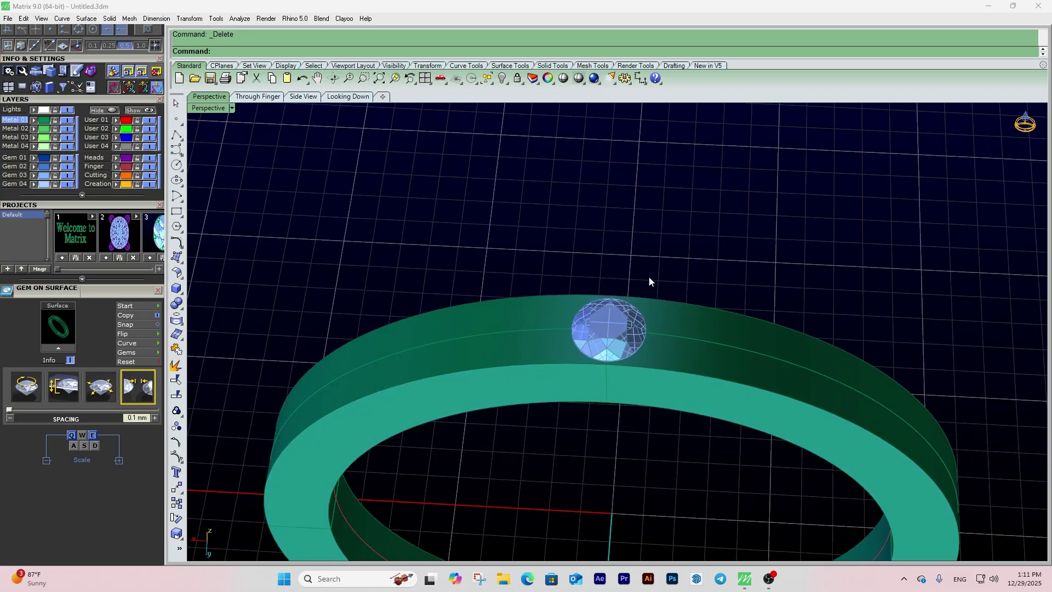
{"action": "left_click", "coordinate": [610, 326]}
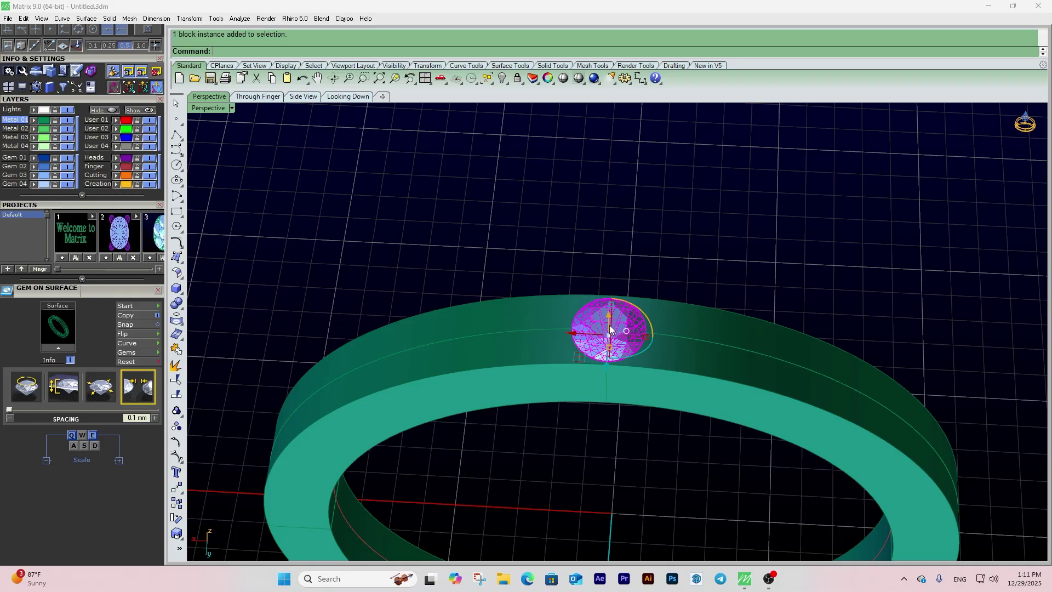
{"action": "left_click", "coordinate": [353, 99]}
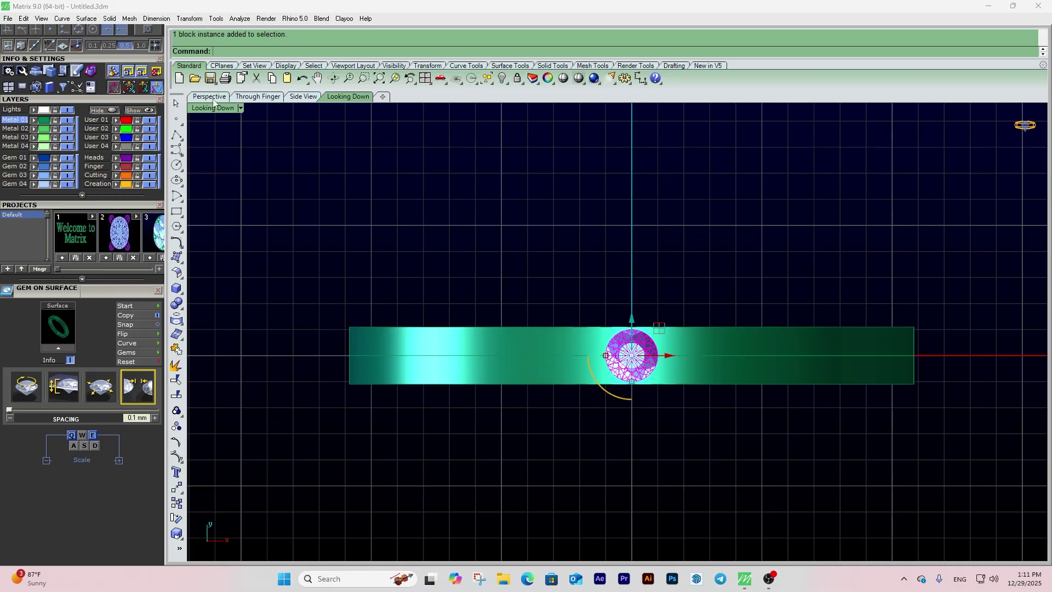
{"action": "left_click", "coordinate": [255, 97]}
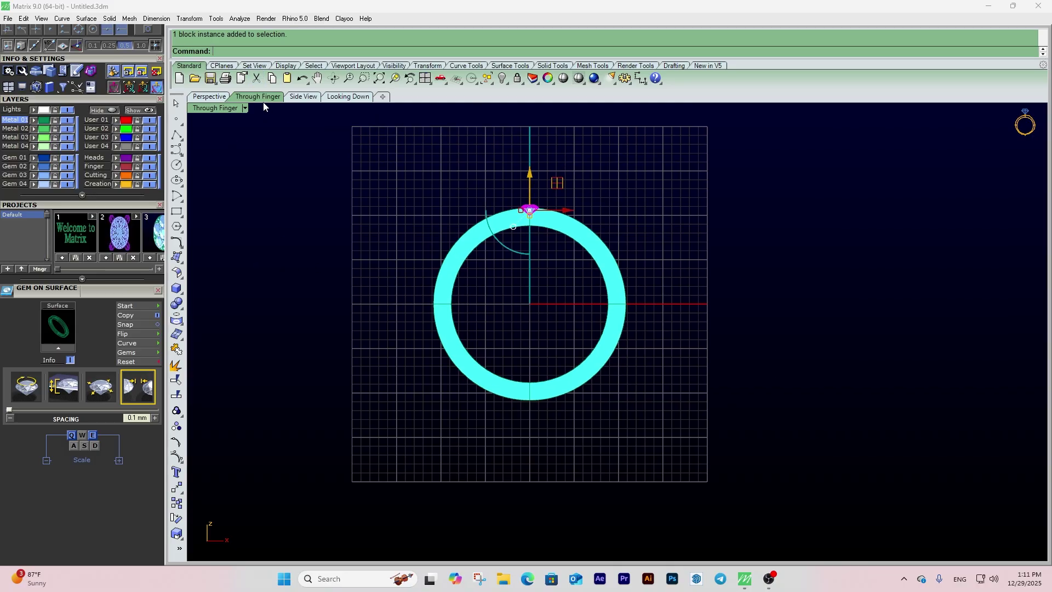
{"action": "scroll", "coordinate": [521, 234], "scroll_direction": "up", "scroll_amount": 6}
{"action": "right_click_drag", "start_coordinate": [558, 189], "coordinate": [562, 192]}
{"action": "left_click_drag", "start_coordinate": [98, 98], "coordinate": [97, 239]}
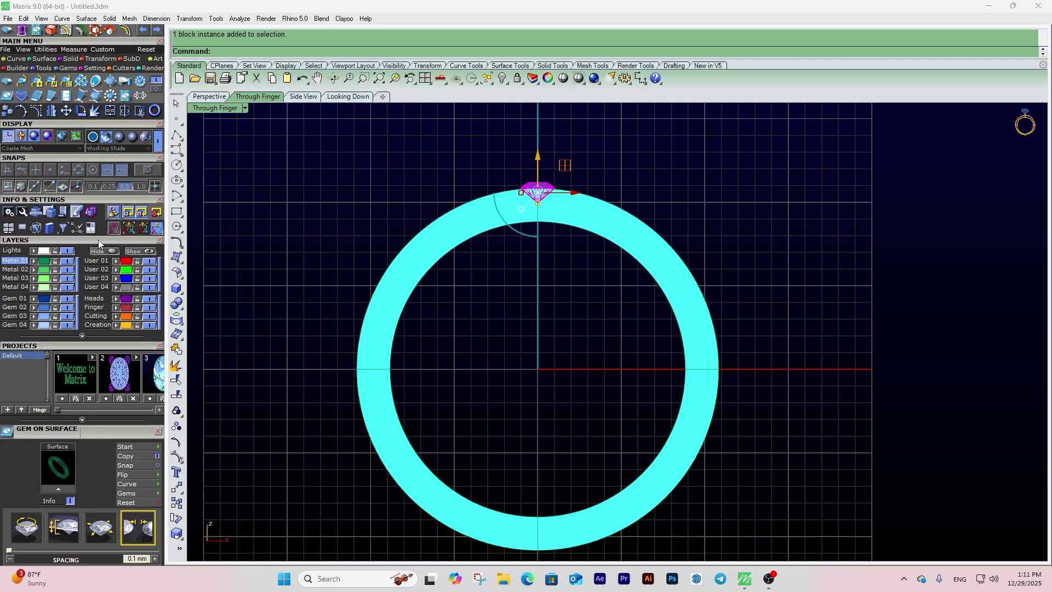
{"action": "left_click", "coordinate": [93, 59]}
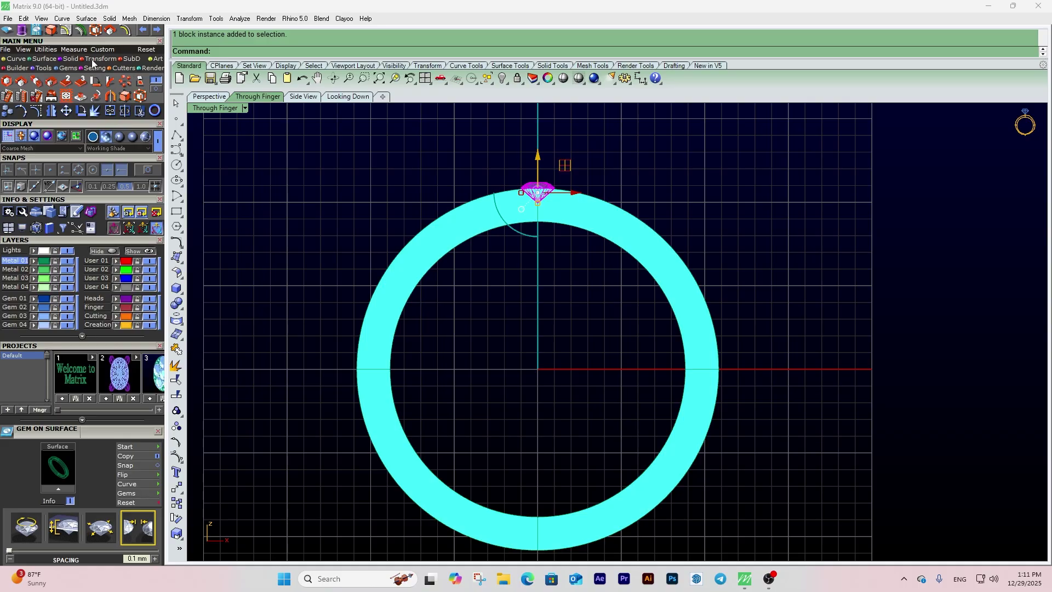
- Try a 360° polar array of 5 gems centred on 0,0,0
{"action": "left_click", "coordinate": [126, 82]}
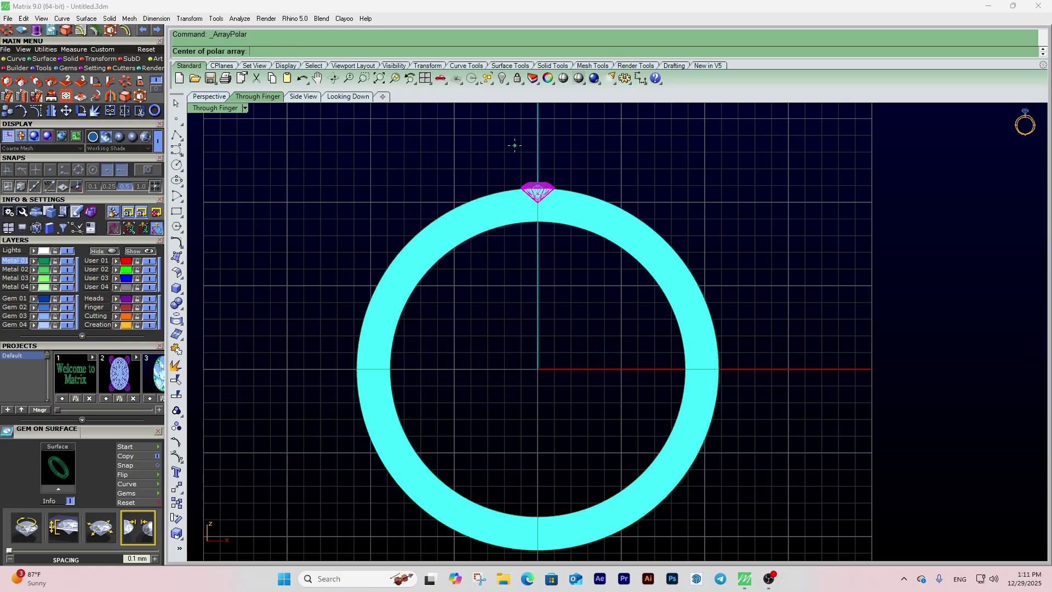
{"action": "type", "text": "0,0,0"}
{"action": "key", "text": "Return"}
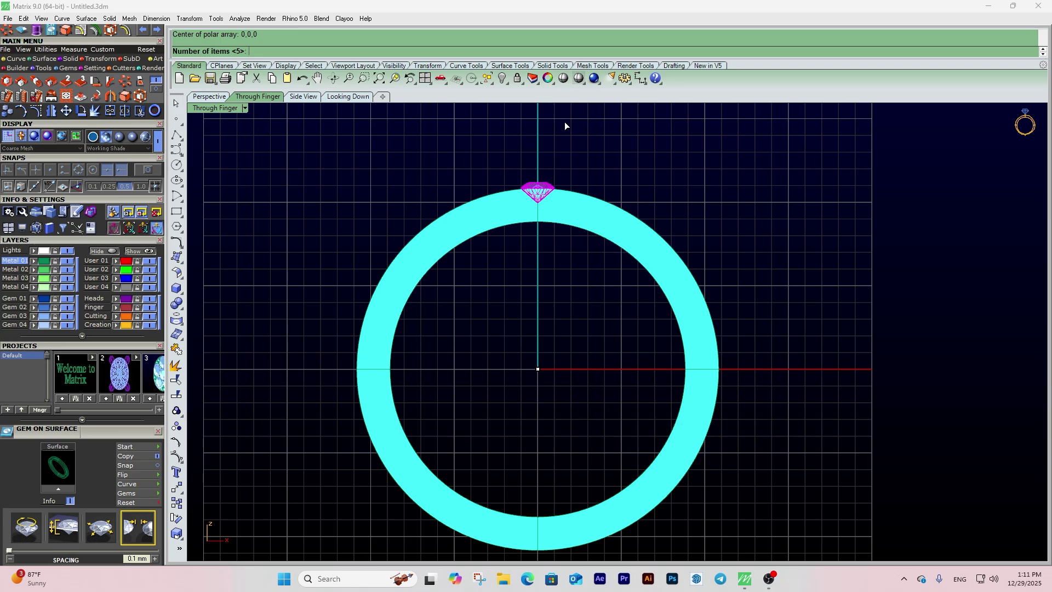
{"action": "key", "text": "Return"}
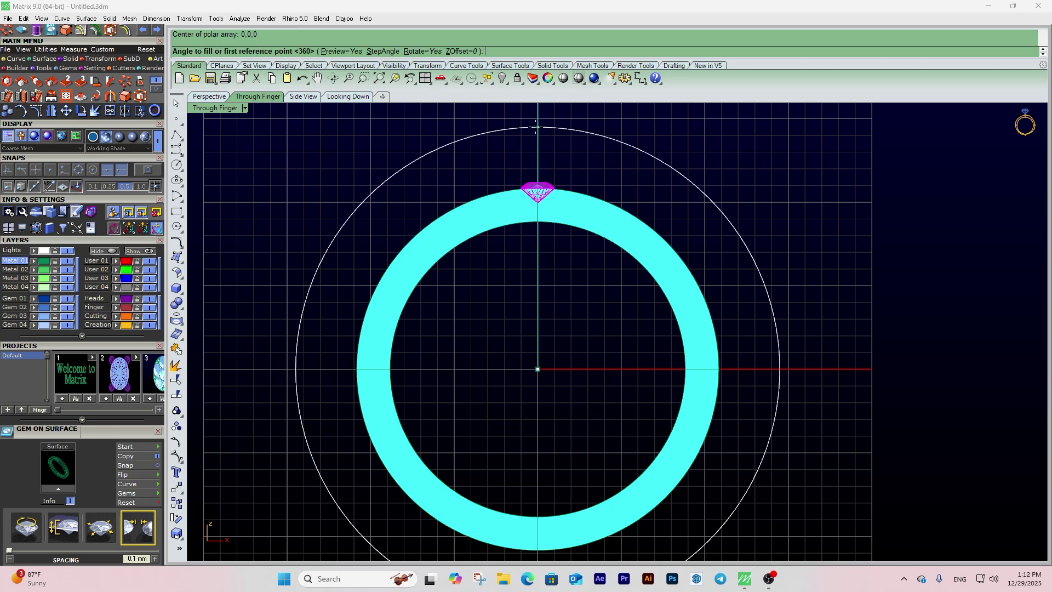
{"action": "key", "text": "Return"}
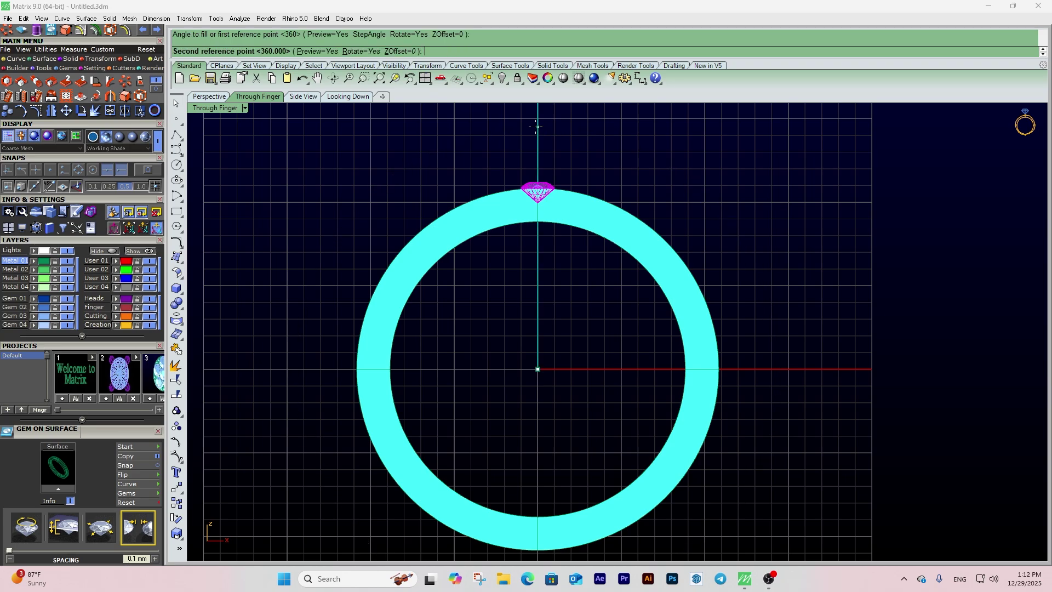
{"action": "key", "text": "Return"}
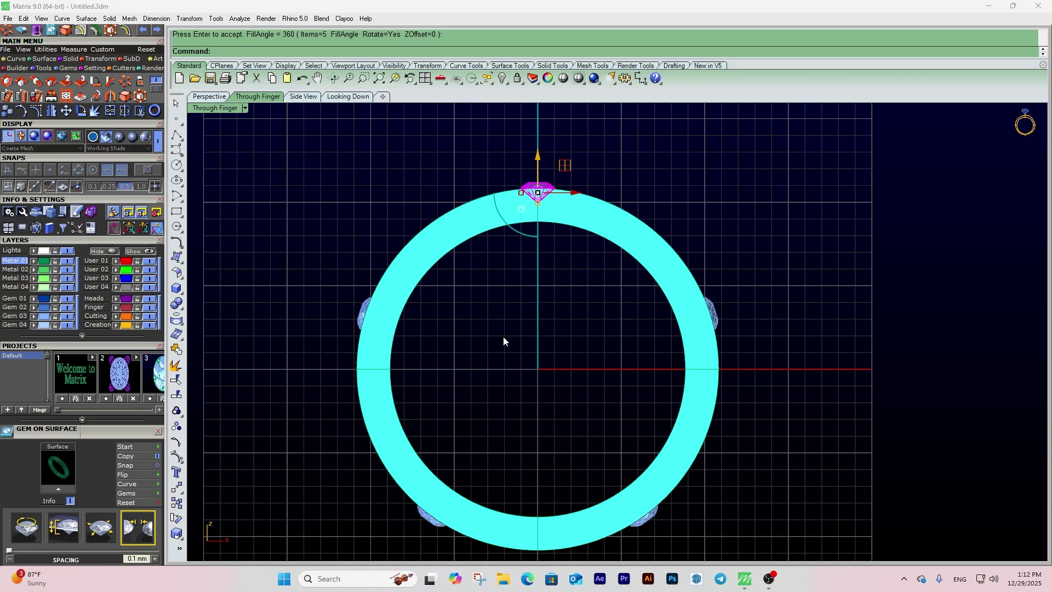
{"action": "key", "text": "Escape"}
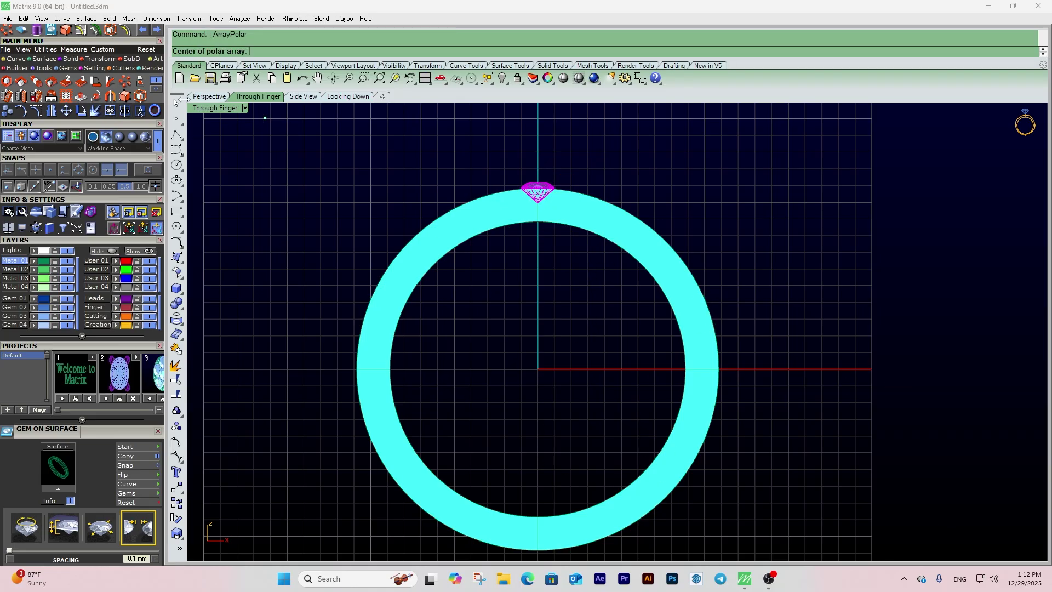
- Try a 360° polar array of 40 gems about 0,0,0 and cancel the preview after checking the gem spacing
{"action": "left_click", "coordinate": [131, 82]}
{"action": "type", "text": "0"}
{"action": "key", "text": "Return"}
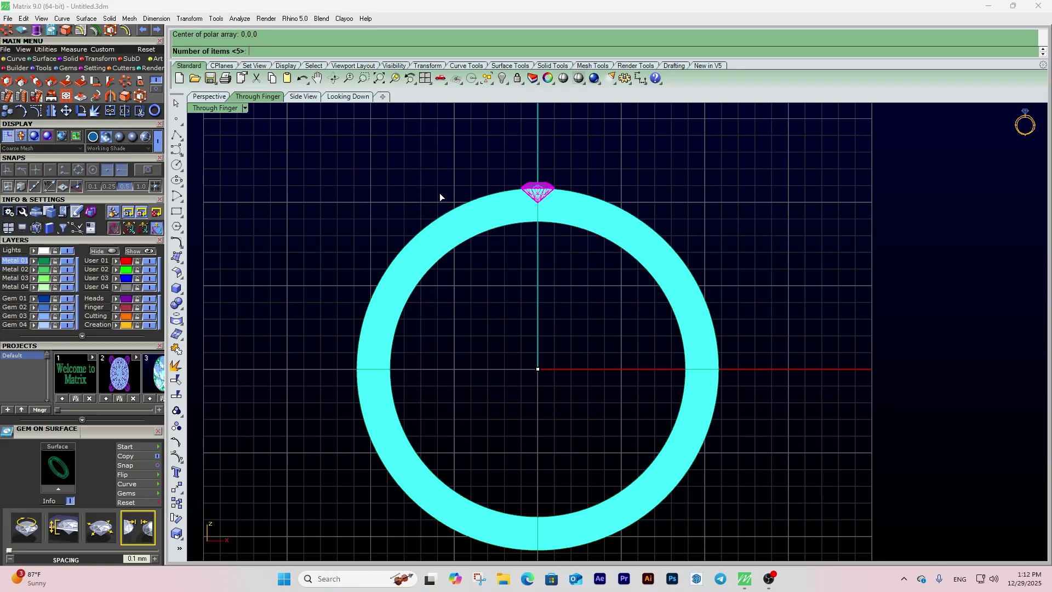
{"action": "type", "text": "40"}
{"action": "key", "text": "Return"}
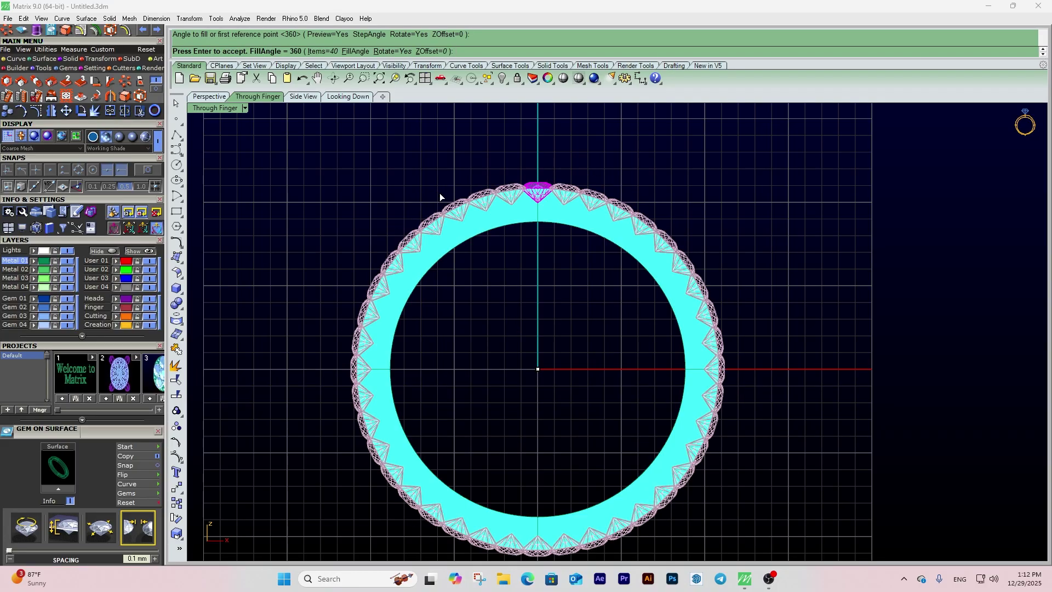
{"action": "scroll", "coordinate": [523, 187], "scroll_direction": "up", "scroll_amount": 16}
{"action": "key", "text": "Escape"}
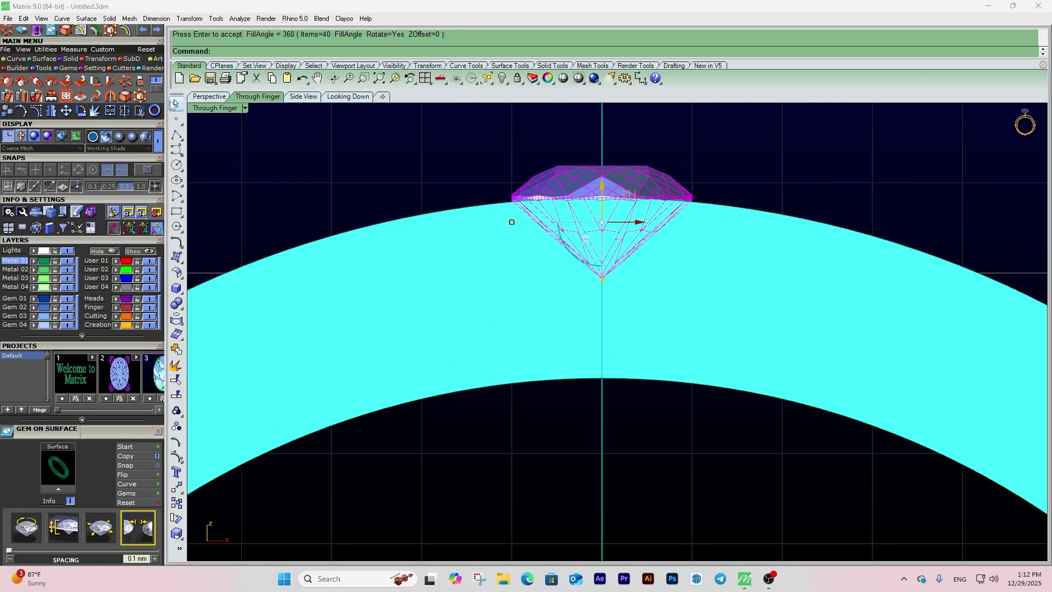
- Preview a 360° polar array of 30 gems about 0,0,0, check the gaps and cancel it
{"action": "key", "text": "Return"}
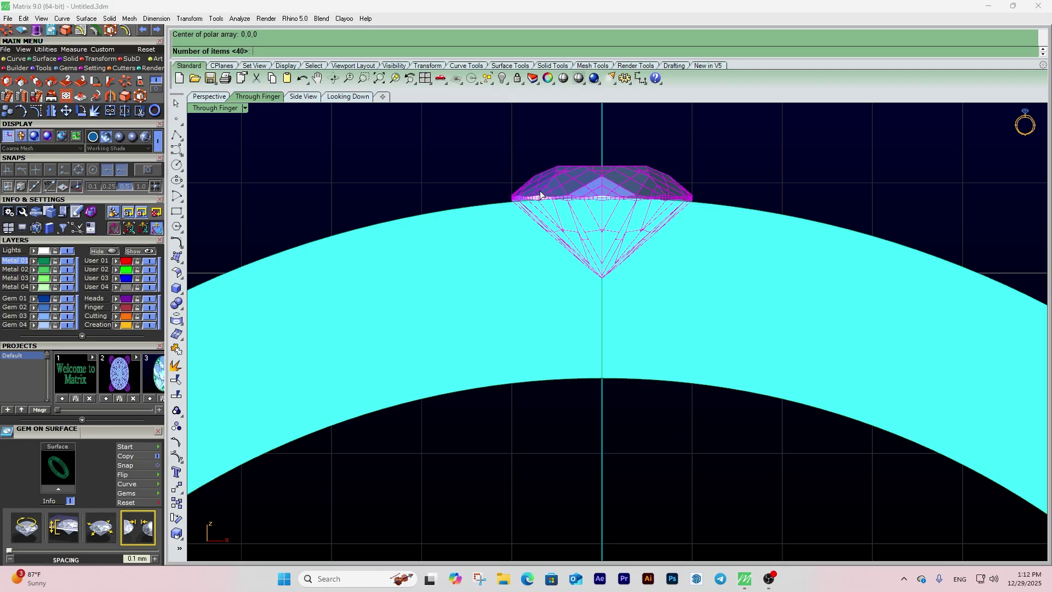
{"action": "key", "text": "Return"}
{"action": "scroll", "coordinate": [750, 192], "scroll_direction": "up", "scroll_amount": 4}
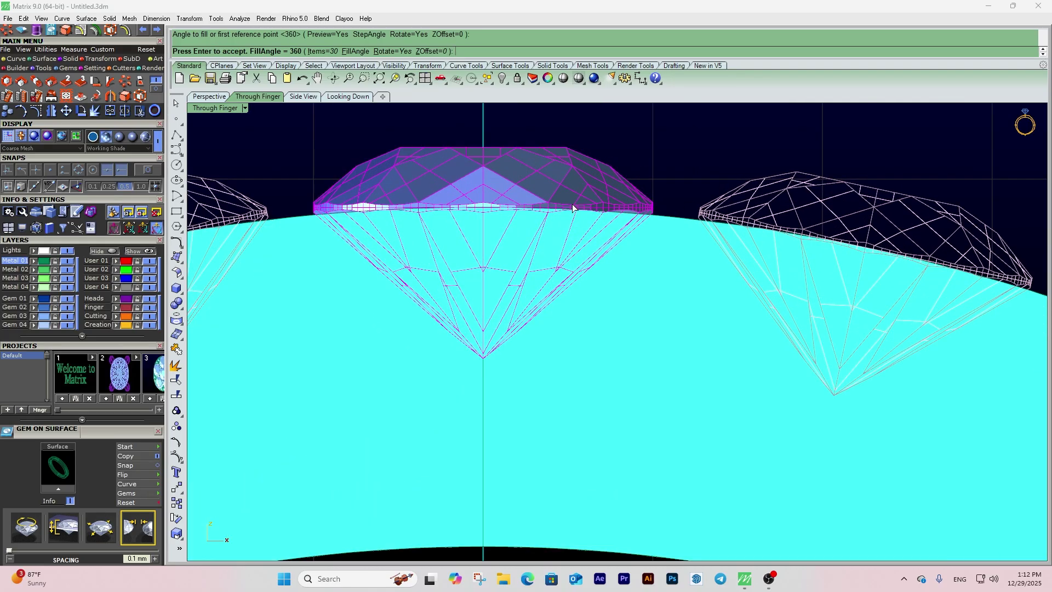
{"action": "key", "text": "Escape"}
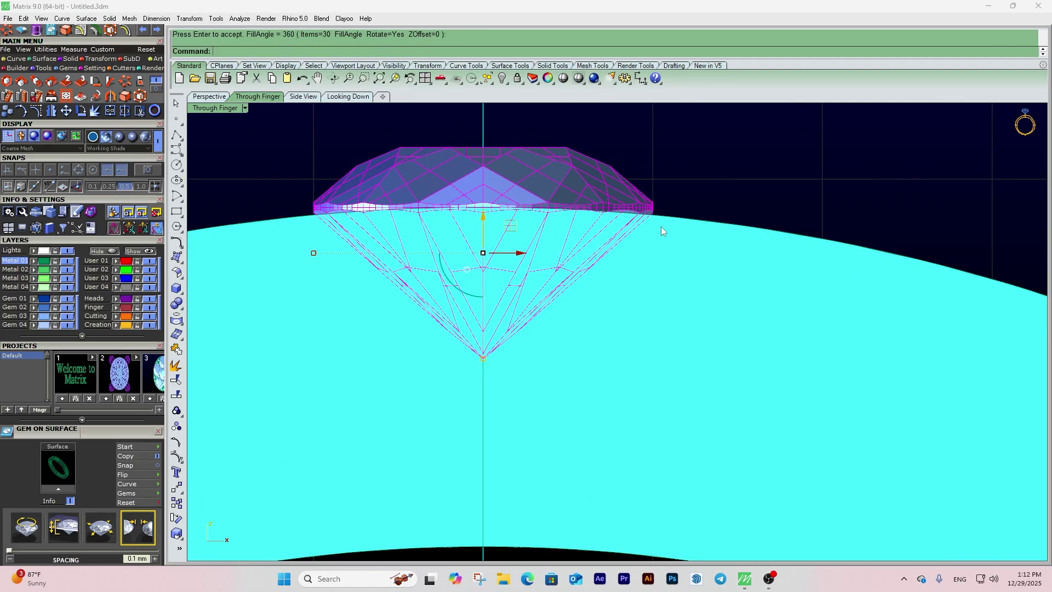
- Preview a 360° polar array of 34 gems about the ring's centre and cancel it
{"action": "key", "text": "Return"}
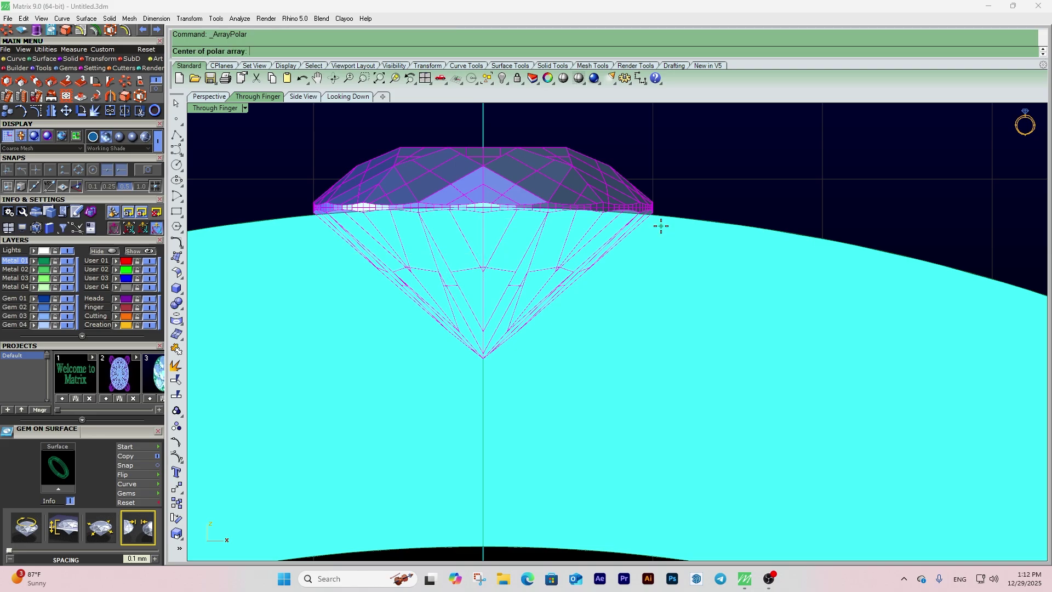
{"action": "type", "text": "34"}
{"action": "key", "text": "Return"}
{"action": "key", "text": "Return"}
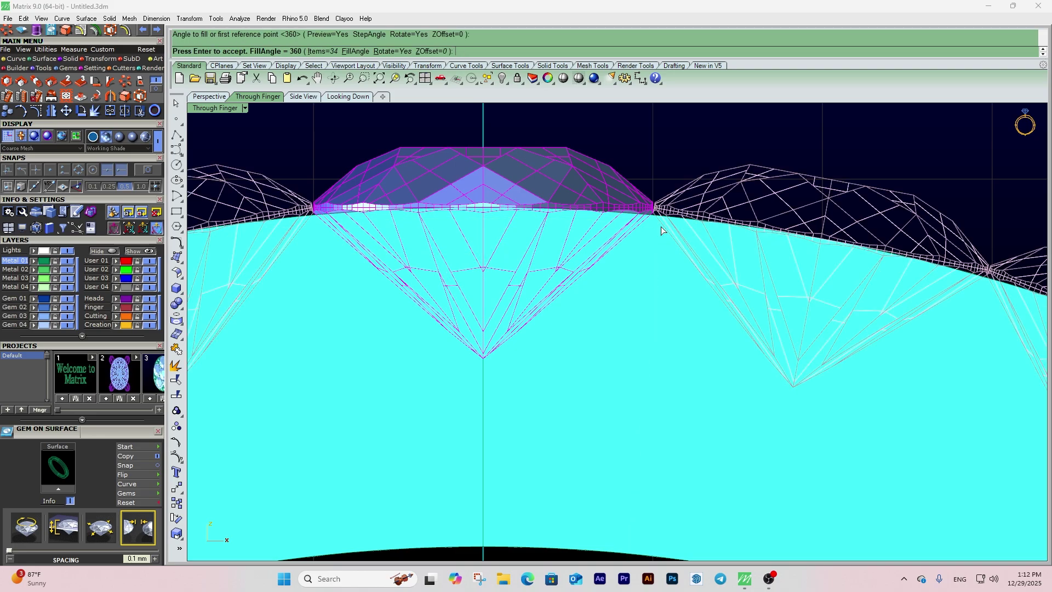
{"action": "key", "text": "Escape"}
{"action": "key", "text": "Return"}
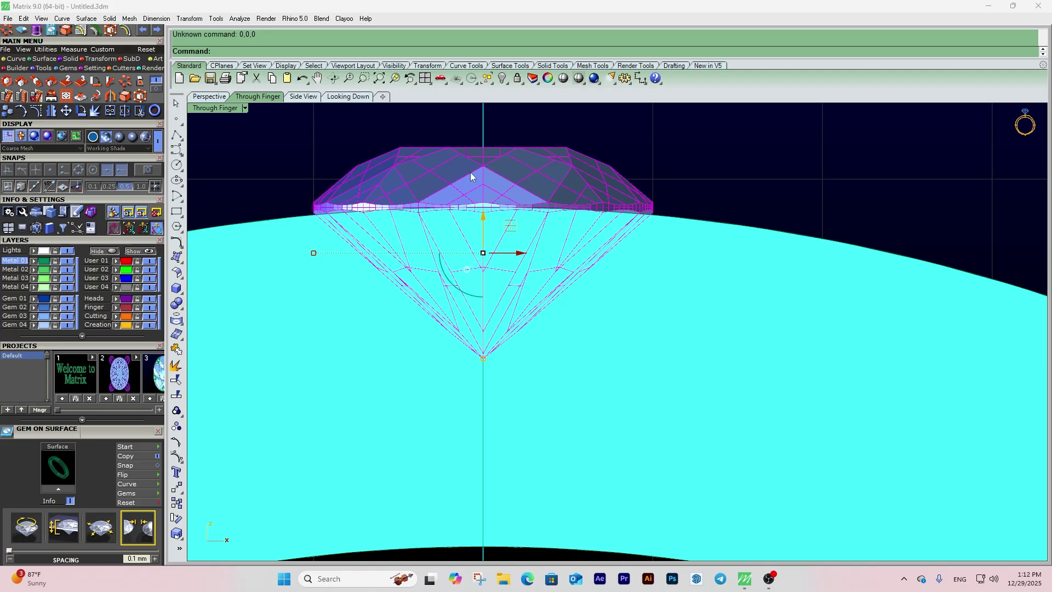
- Array the gem around the ring as 33 items over 360° about 0,0,0
{"action": "left_click", "coordinate": [126, 81]}
{"action": "type", "text": "0,0,0"}
{"action": "key", "text": "Return"}
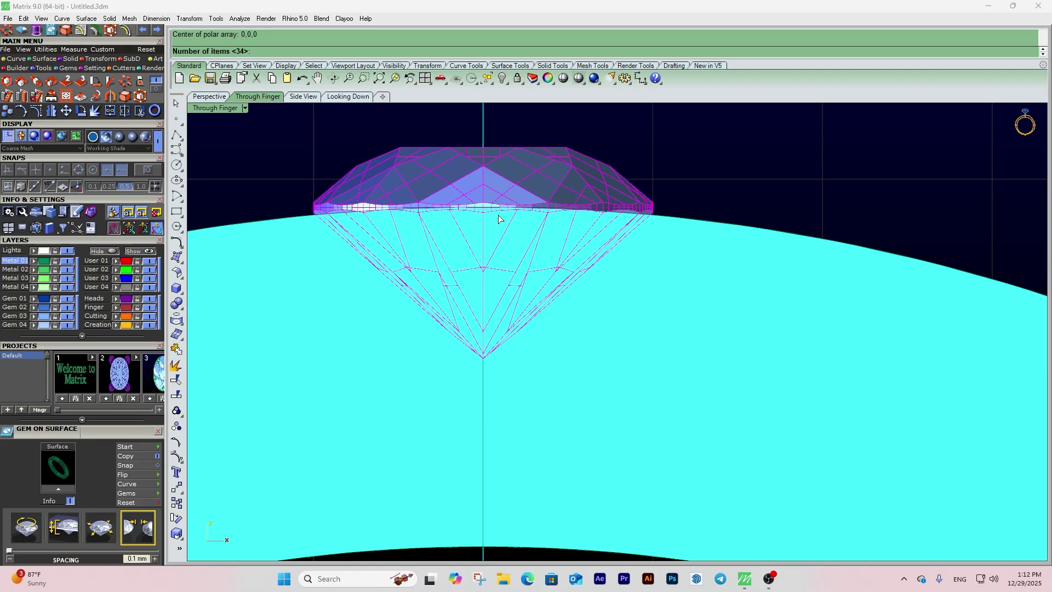
{"action": "type", "text": "33"}
{"action": "key", "text": "Return"}
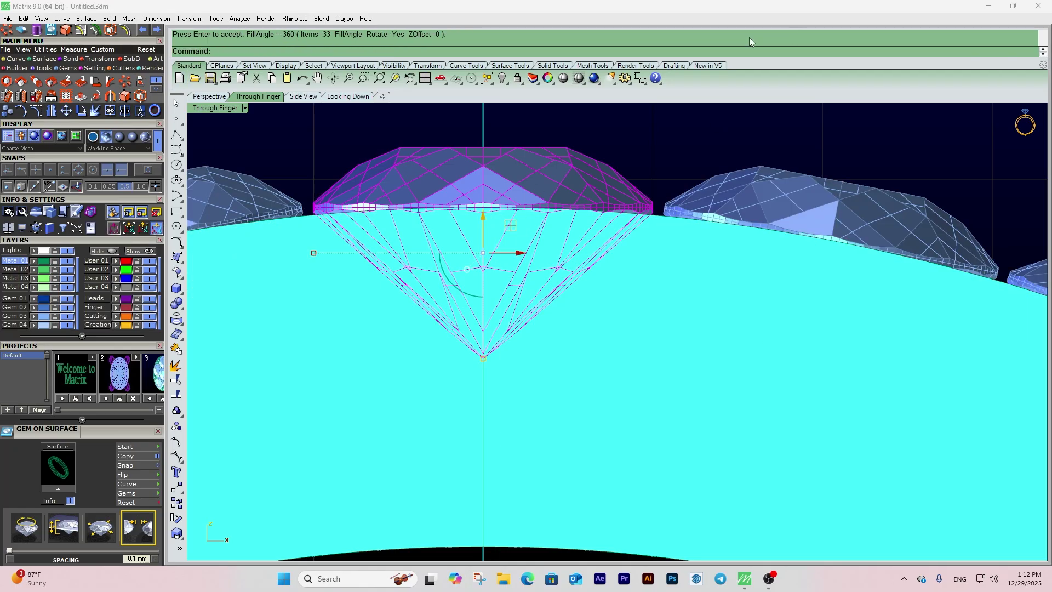
- Measure the gap between the top gem and its neighbour with an aligned dimension, cancel the dimension and undo the 33-gem array
{"action": "left_click", "coordinate": [644, 81]}
{"action": "left_click", "coordinate": [688, 101]}
{"action": "scroll", "coordinate": [656, 211], "scroll_direction": "up", "scroll_amount": 8}
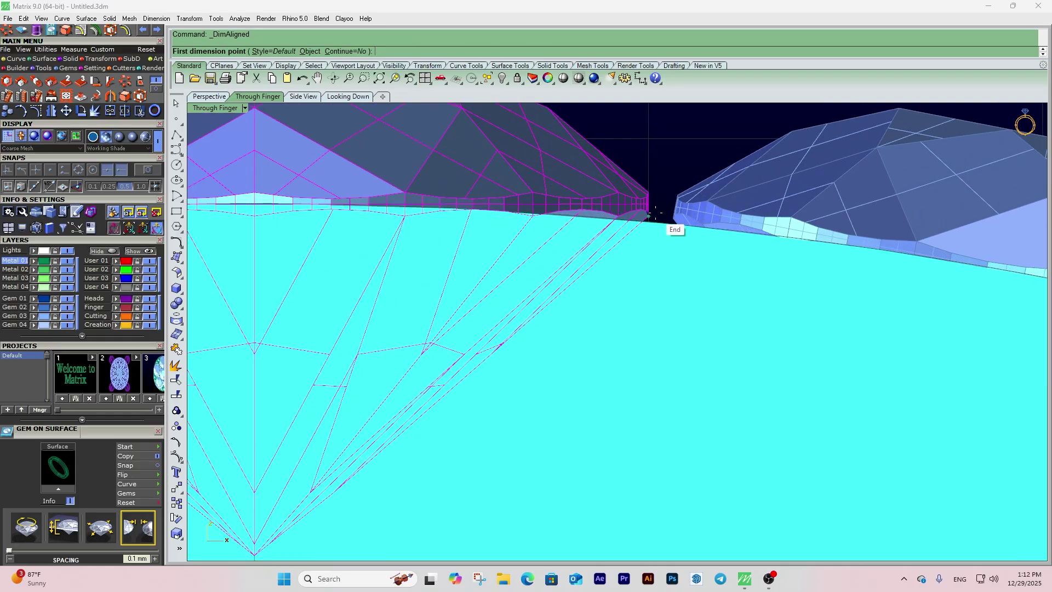
{"action": "left_click", "coordinate": [650, 215]}
{"action": "left_click", "coordinate": [673, 217]}
{"action": "scroll", "coordinate": [677, 214], "scroll_direction": "down", "scroll_amount": 10}
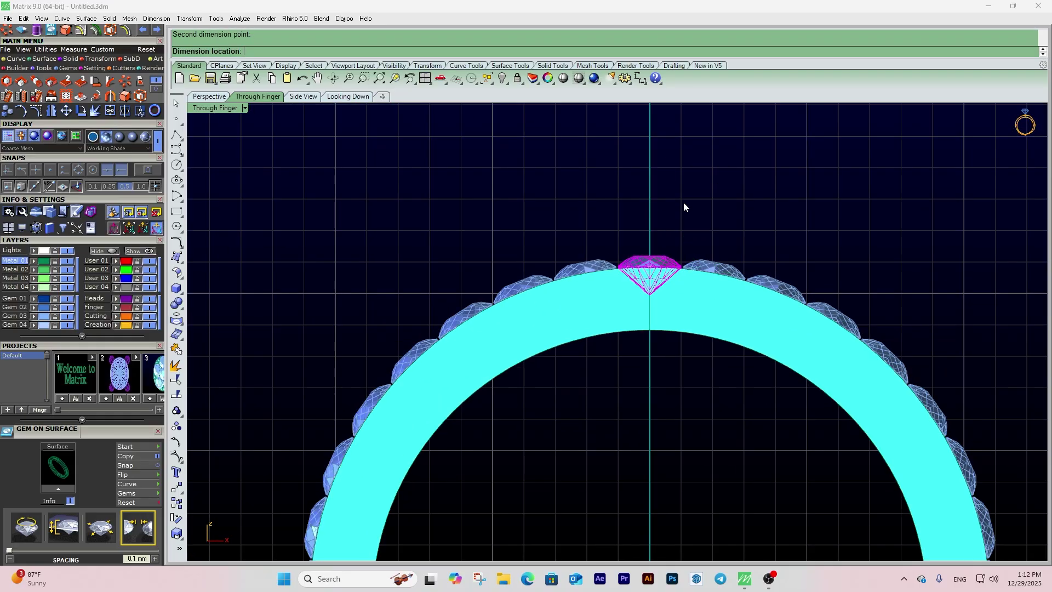
{"action": "key", "text": "Escape"}
{"action": "key", "text": "ctrl+z"}
- Array the gem around the ring as 32 items over 360° about 0,0,0
{"action": "scroll", "coordinate": [654, 277], "scroll_direction": "up", "scroll_amount": 5}
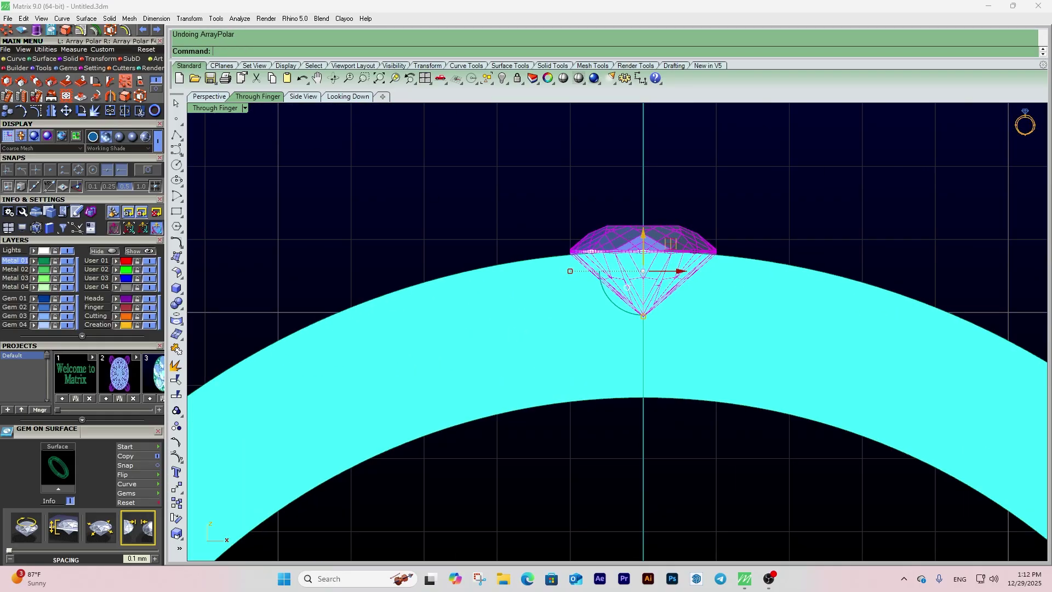
{"action": "left_click", "coordinate": [125, 82]}
{"action": "type", "text": "0,0,0"}
{"action": "key", "text": "Return"}
{"action": "type", "text": "32"}
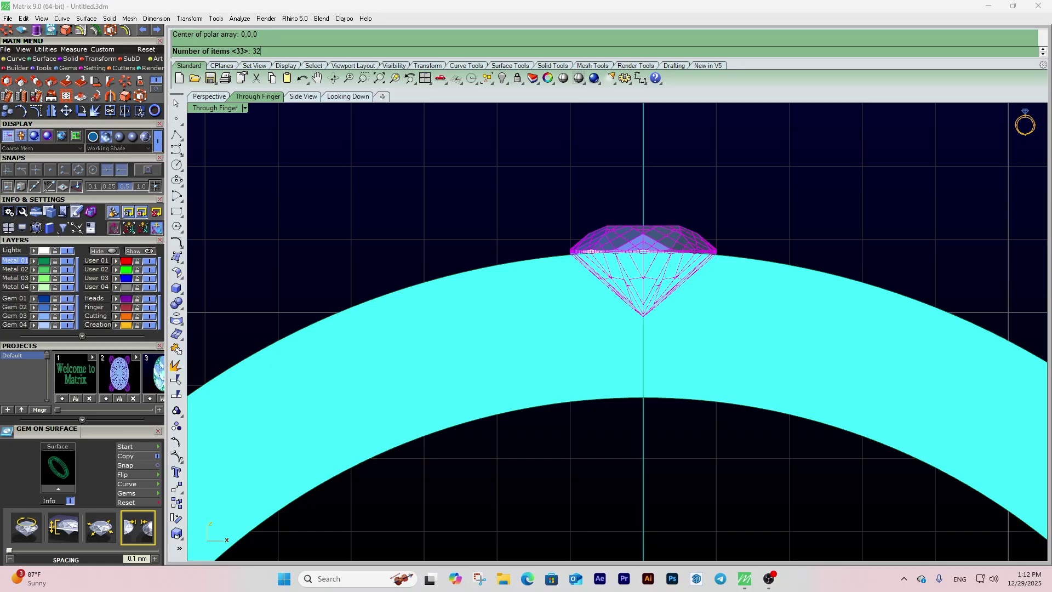
{"action": "key", "text": "Return"}
- Measure the gap between the top gem and its neighbour with an aligned dimension, then cancel the dimension
{"action": "left_click", "coordinate": [643, 84]}
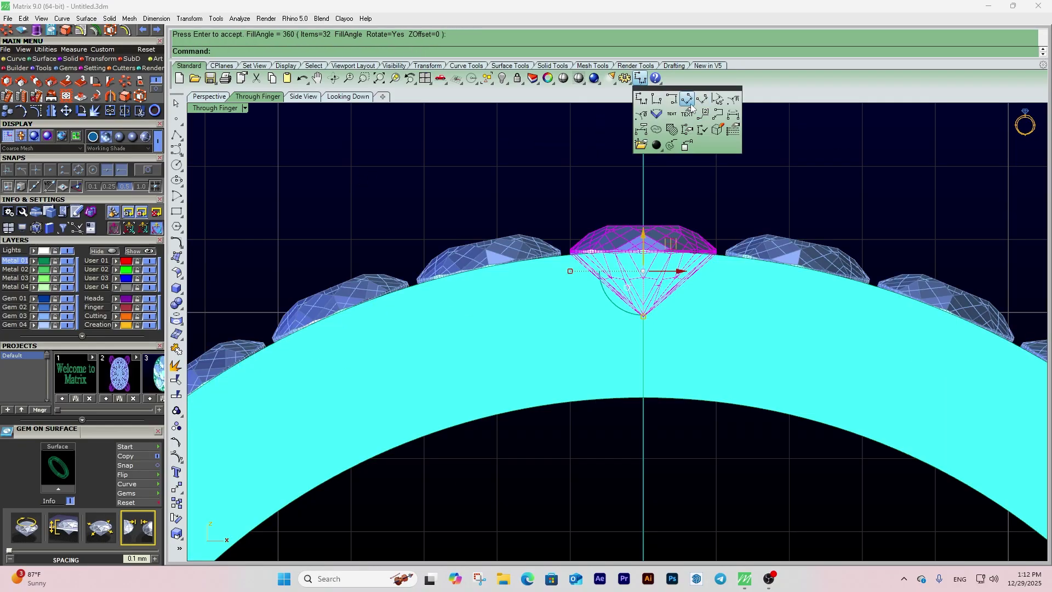
{"action": "left_click", "coordinate": [690, 103]}
{"action": "scroll", "coordinate": [728, 268], "scroll_direction": "up", "scroll_amount": 4}
{"action": "left_click", "coordinate": [712, 246]}
{"action": "left_click", "coordinate": [726, 249]}
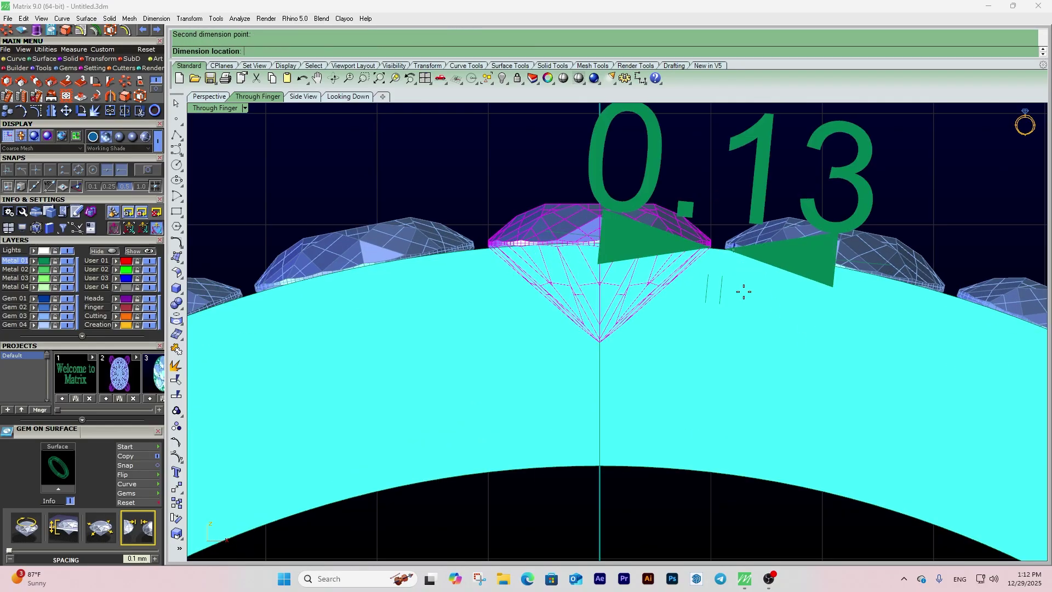
{"action": "key", "text": "Escape"}
{"action": "key", "text": "Escape"}
- Examine the gem spacing around the whole band from several angles in the perspective view
{"action": "left_click", "coordinate": [209, 97]}
{"action": "scroll", "coordinate": [680, 329], "scroll_direction": "down", "scroll_amount": 4}
{"action": "right_click_drag", "start_coordinate": [682, 329], "coordinate": [470, 178]}
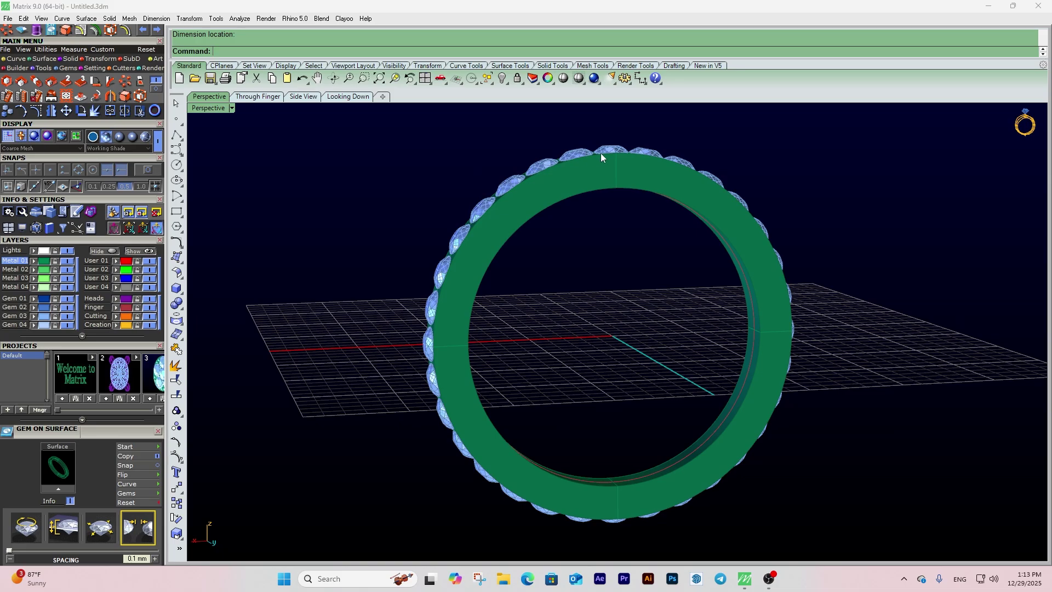
{"action": "right_click_drag", "start_coordinate": [602, 158], "coordinate": [957, 278]}
{"action": "scroll", "coordinate": [699, 215], "scroll_direction": "up", "scroll_amount": 4}
{"action": "right_click_drag", "start_coordinate": [699, 215], "coordinate": [709, 285]}
{"action": "scroll", "coordinate": [619, 277], "scroll_direction": "up", "scroll_amount": 3}
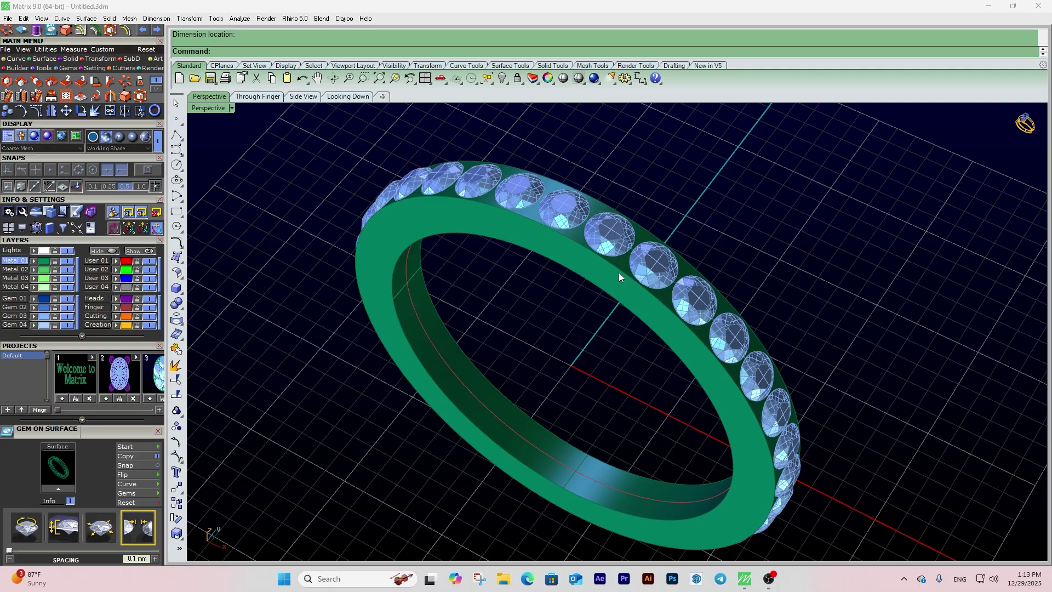
{"action": "right_click_drag", "start_coordinate": [620, 246], "coordinate": [444, 158]}
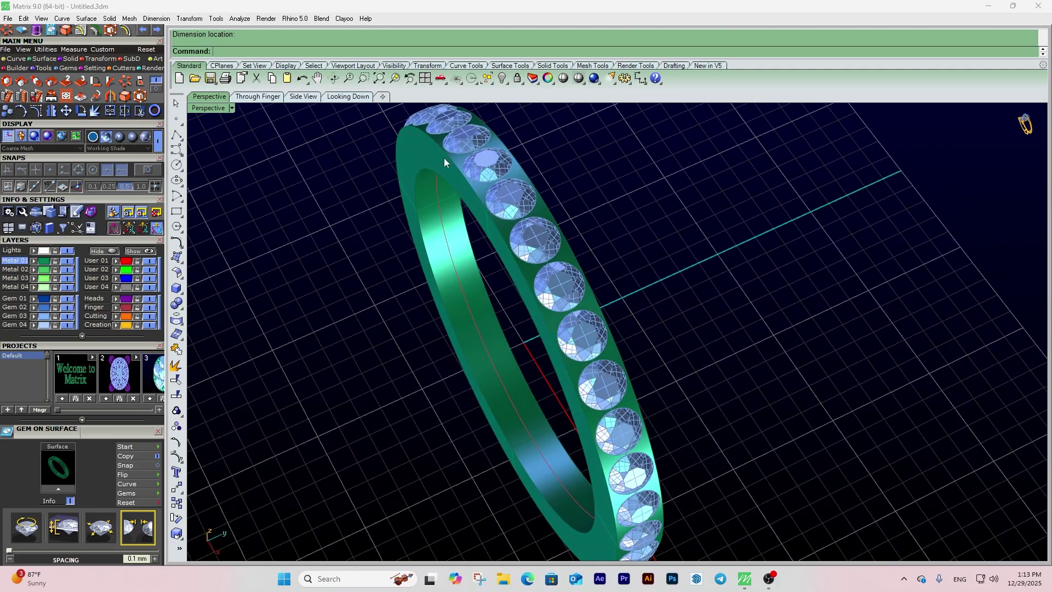
- Draw a short vertical line in the gap between the top gem and its neighbour in the Through Finger view
{"action": "left_click", "coordinate": [266, 100]}
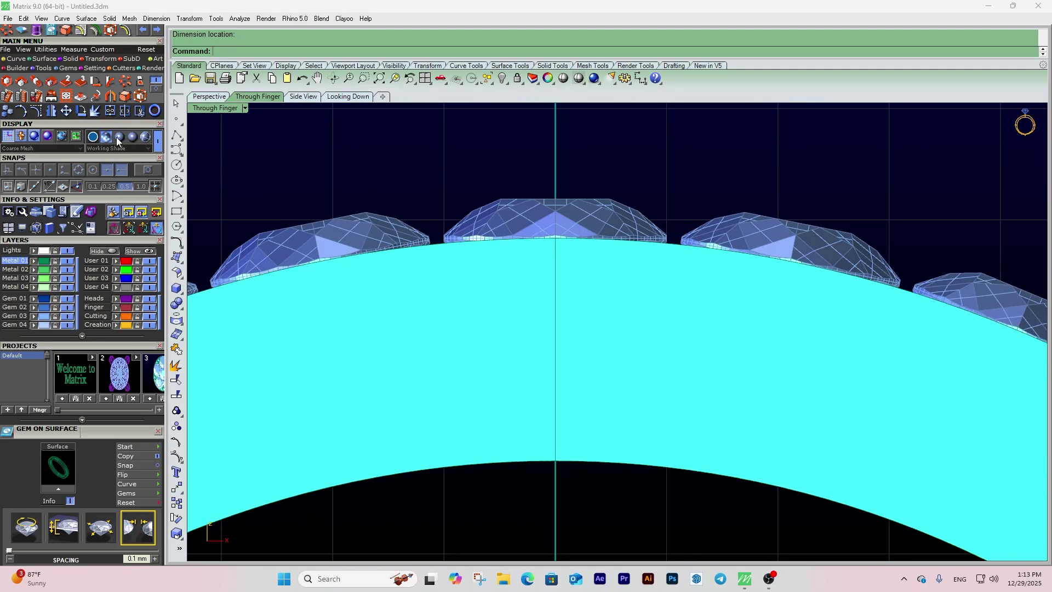
{"action": "left_click", "coordinate": [16, 59]}
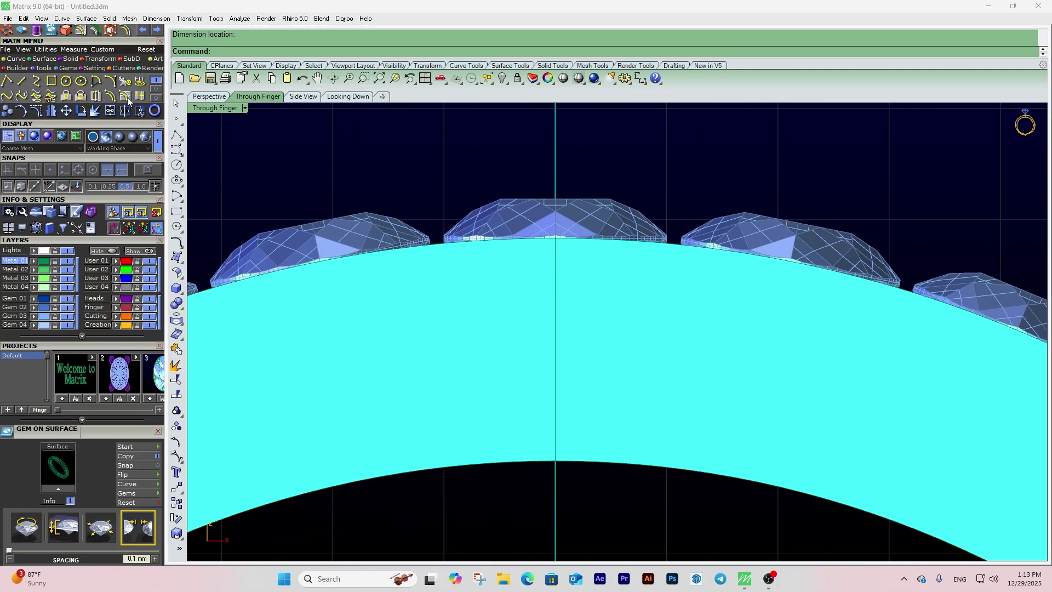
{"action": "left_click", "coordinate": [22, 81]}
{"action": "left_click", "coordinate": [673, 243]}
{"action": "left_click", "coordinate": [672, 186]}
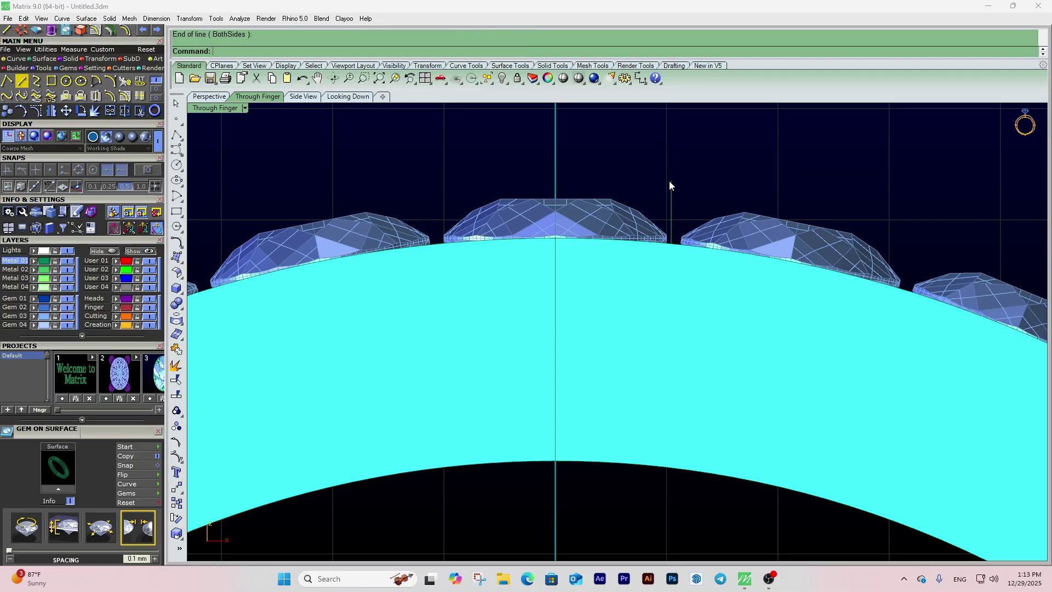
- Build a pipe along the short line between the two gems, dropping the started extrusion and the first pipe
{"action": "left_click", "coordinate": [209, 97]}
{"action": "left_click", "coordinate": [68, 60]}
{"action": "left_click", "coordinate": [125, 81]}
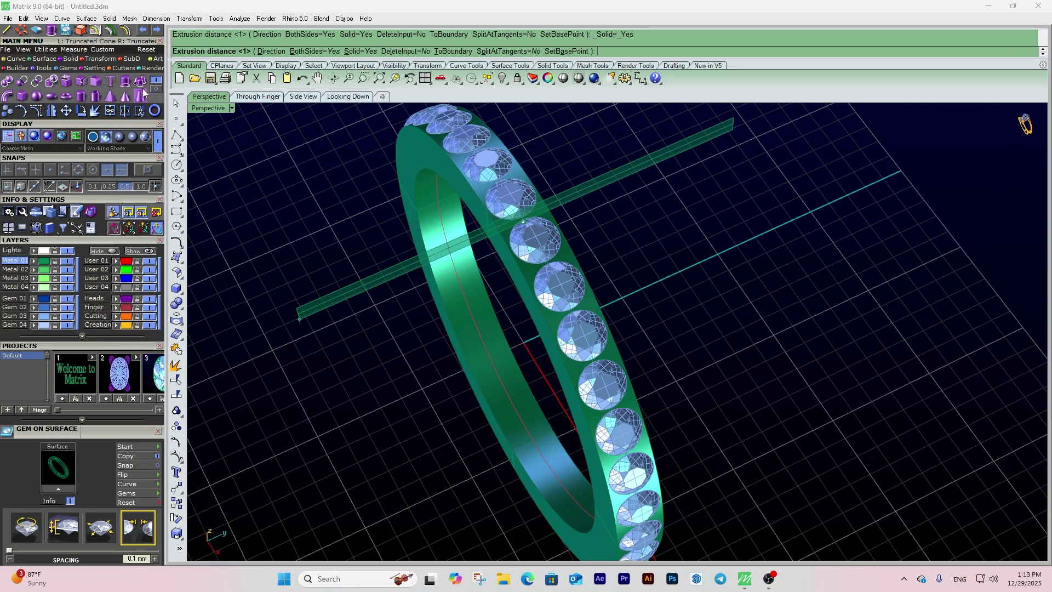
{"action": "left_click", "coordinate": [7, 96]}
{"action": "right_click", "coordinate": [450, 240]}
{"action": "right_click", "coordinate": [451, 240]}
{"action": "right_click", "coordinate": [450, 240]}
{"action": "key", "text": "ctrl+z"}
{"action": "right_click", "coordinate": [498, 225]}
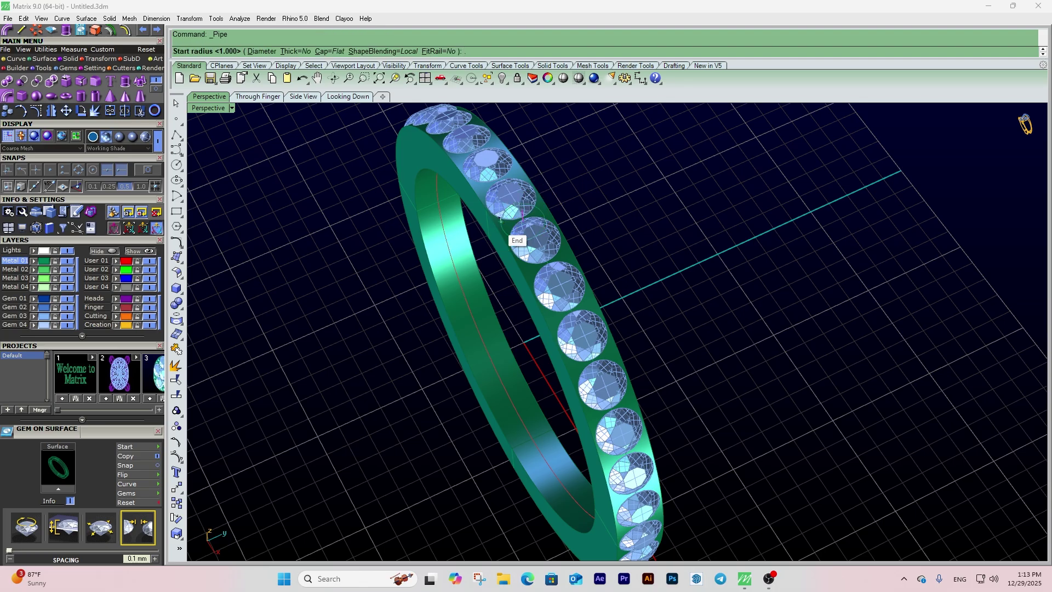
{"action": "key", "text": "Return"}
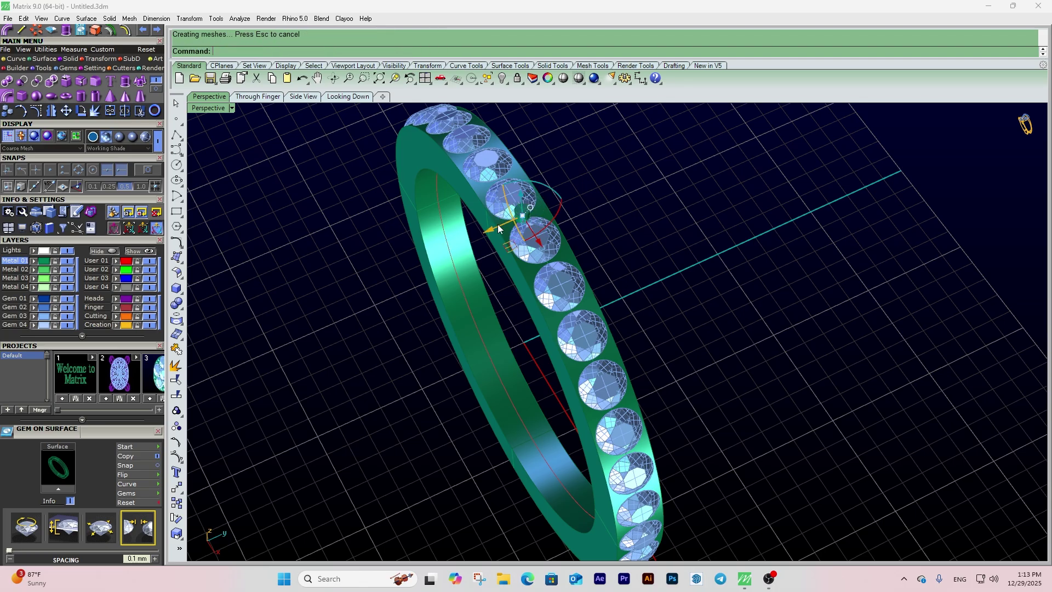
- Move the pipe prong from the band's centreline towards the band's edge, beside the gap between the two gems
{"action": "scroll", "coordinate": [494, 225], "scroll_direction": "up", "scroll_amount": 4}
{"action": "mouse_move", "coordinate": [542, 225]}
{"action": "left_mouse_down"}
{"action": "mouse_move", "coordinate": [500, 232]}
{"action": "mouse_move", "coordinate": [535, 242]}
{"action": "left_mouse_up"}
{"action": "scroll", "coordinate": [692, 274], "scroll_direction": "down", "scroll_amount": 5}
{"action": "scroll", "coordinate": [619, 289], "scroll_direction": "up", "scroll_amount": 8}
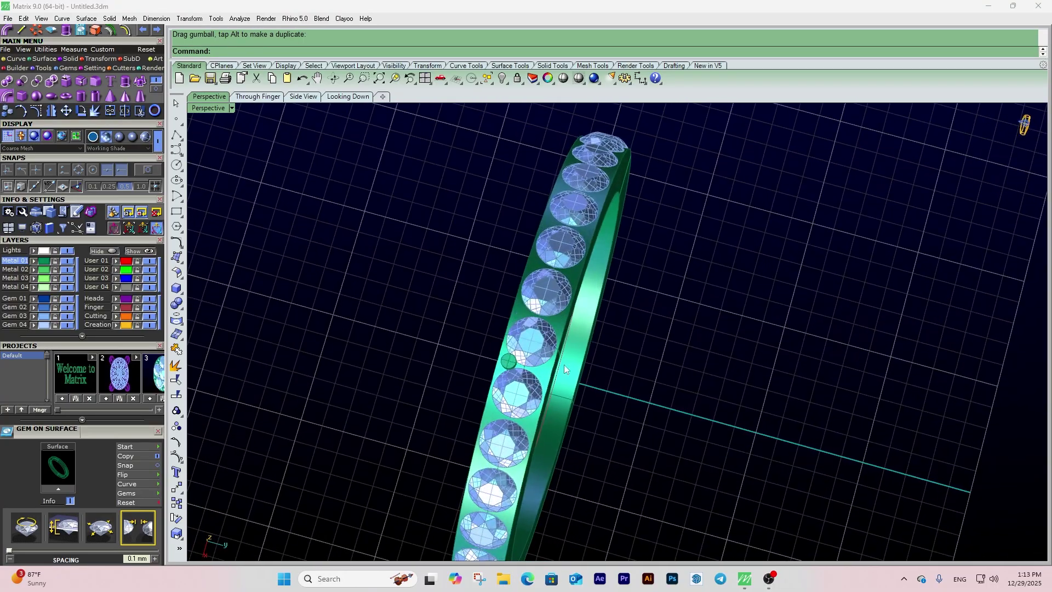
{"action": "scroll", "coordinate": [674, 355], "scroll_direction": "down", "scroll_amount": 8}
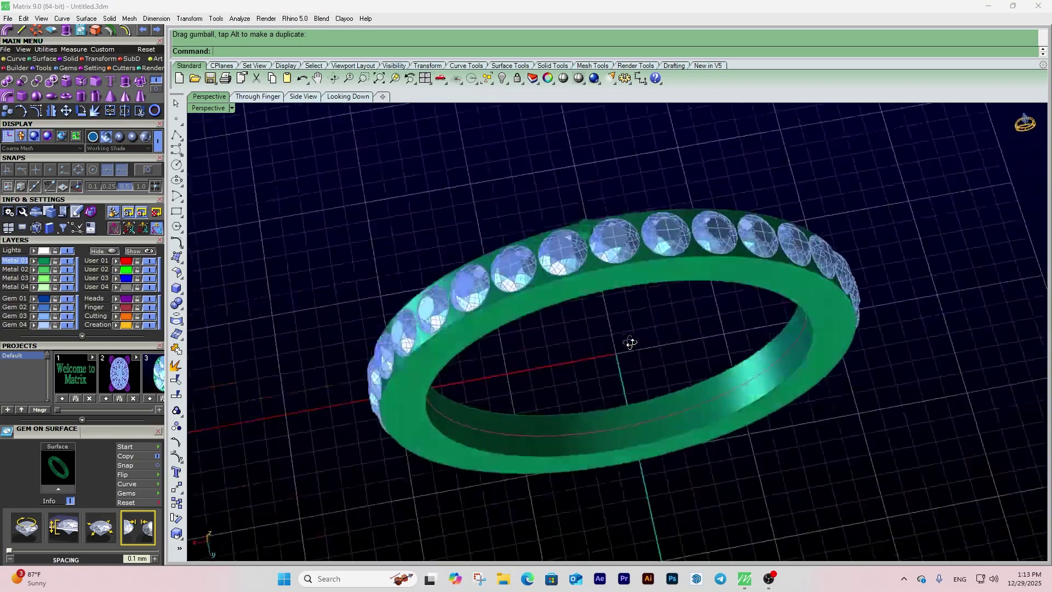
- Delete the pipe prong and its guide line from the ring
{"action": "right_click_drag", "start_coordinate": [630, 343], "coordinate": [573, 271]}
{"action": "scroll", "coordinate": [641, 271], "scroll_direction": "up", "scroll_amount": 8}
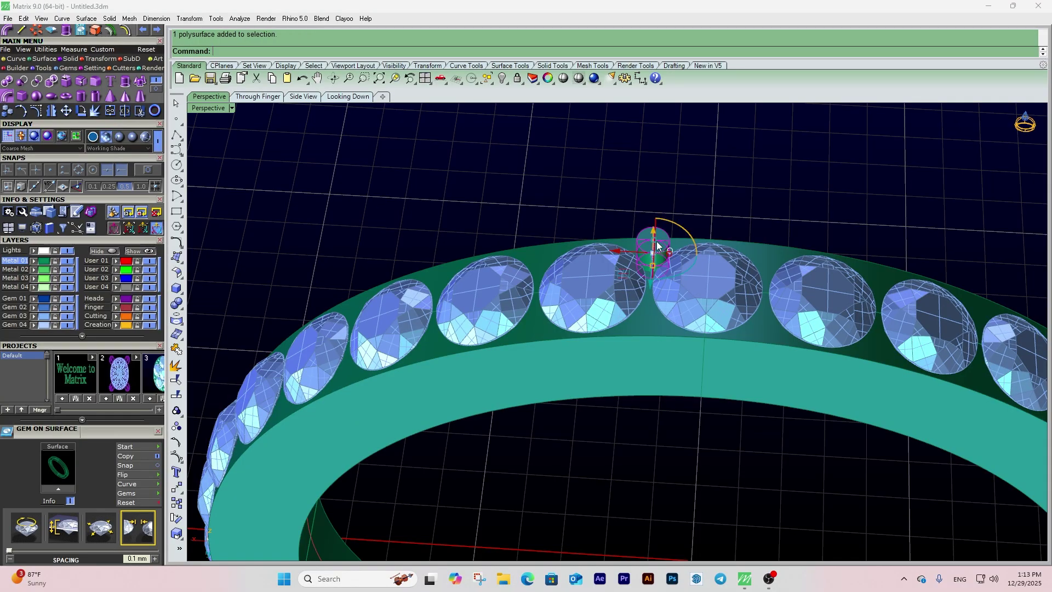
{"action": "left_click", "coordinate": [653, 274]}
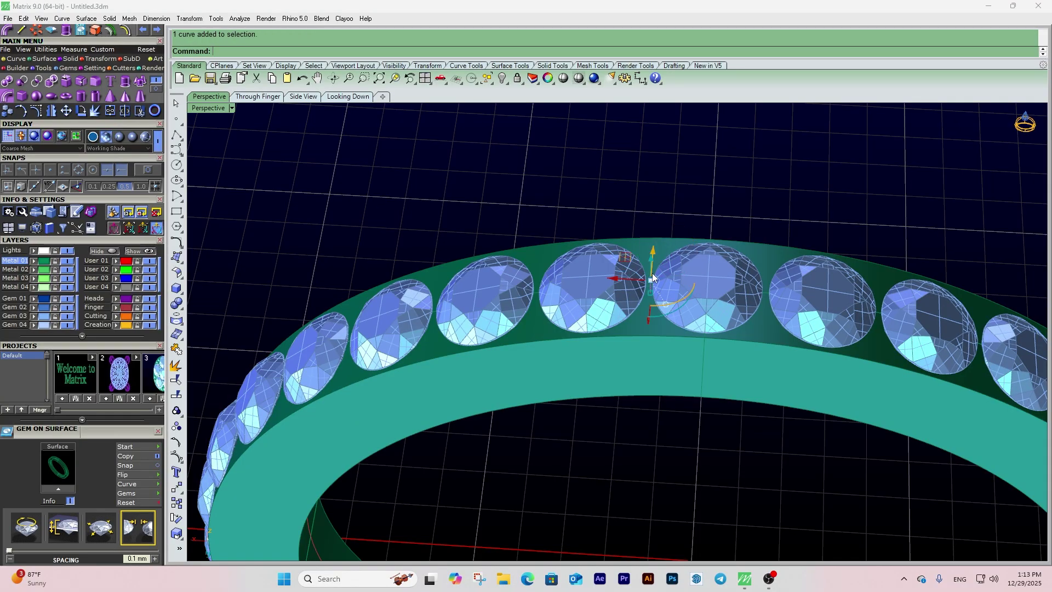
- Start Prong on Surface with the ring band as the base surface
{"action": "right_click_drag", "start_coordinate": [653, 274], "coordinate": [620, 320]}
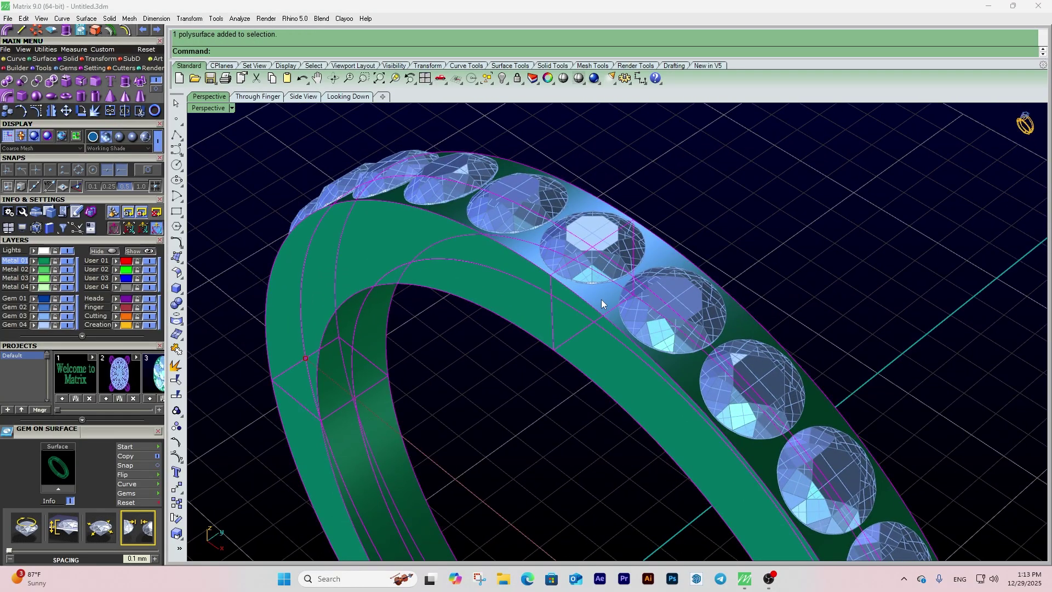
{"action": "key", "text": "F6"}
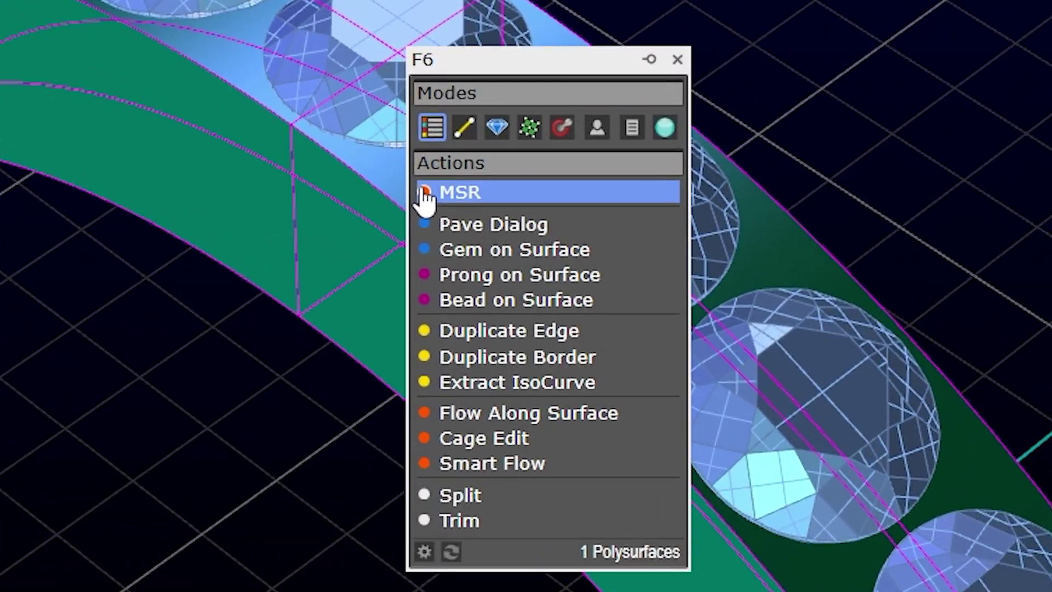
{"action": "left_click", "coordinate": [485, 278]}
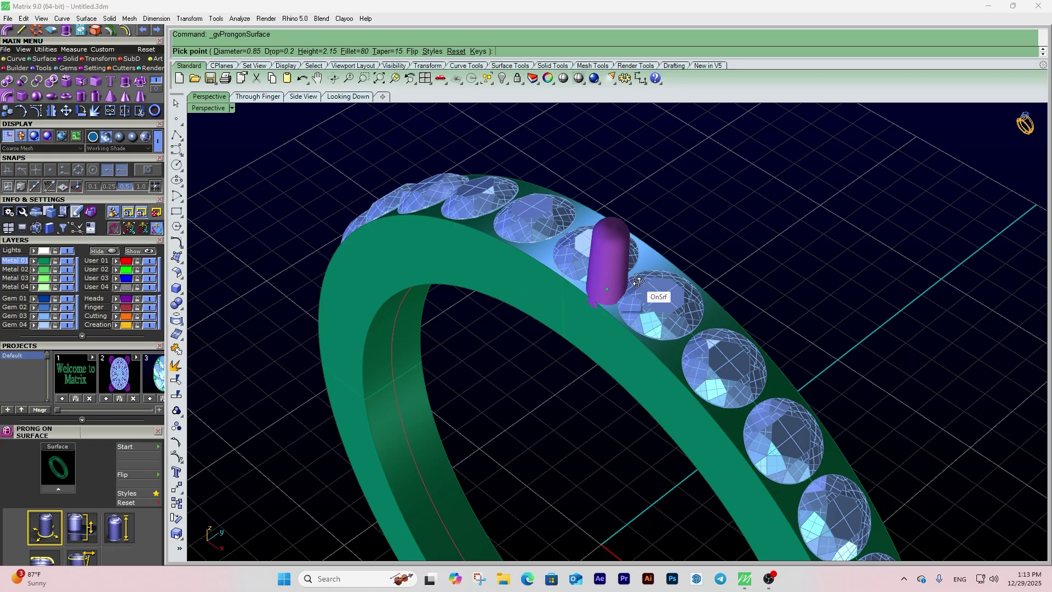
{"action": "scroll", "coordinate": [592, 241], "scroll_direction": "up", "scroll_amount": 5}
{"action": "scroll", "coordinate": [107, 423], "scroll_direction": "down", "scroll_amount": 3}
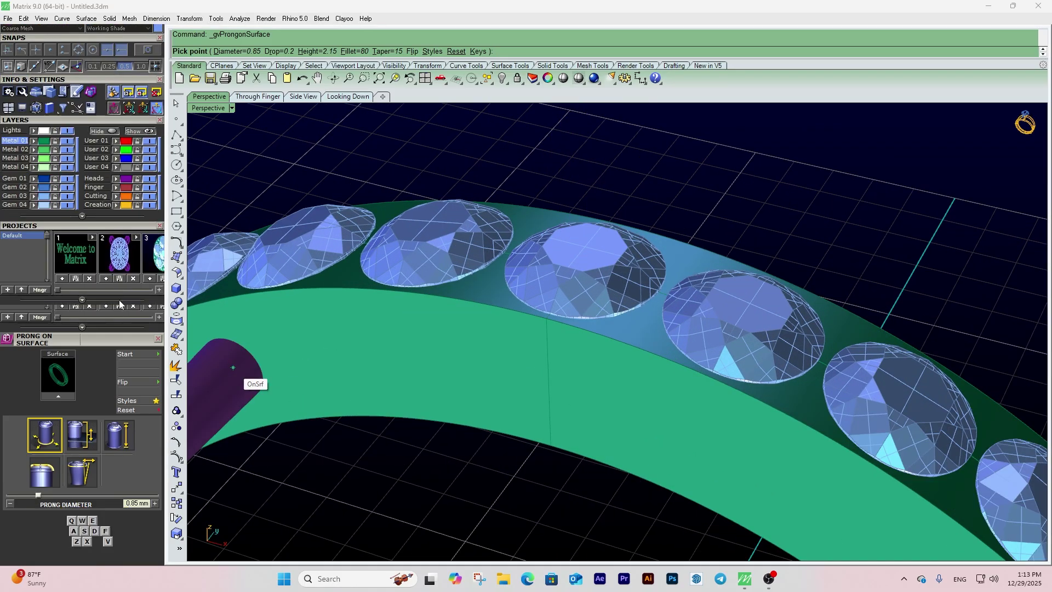
{"action": "scroll", "coordinate": [618, 265], "scroll_direction": "down", "scroll_amount": 5}
{"action": "right_click_drag", "start_coordinate": [654, 253], "coordinate": [642, 283]}
{"action": "scroll", "coordinate": [642, 283], "scroll_direction": "up", "scroll_amount": 3}
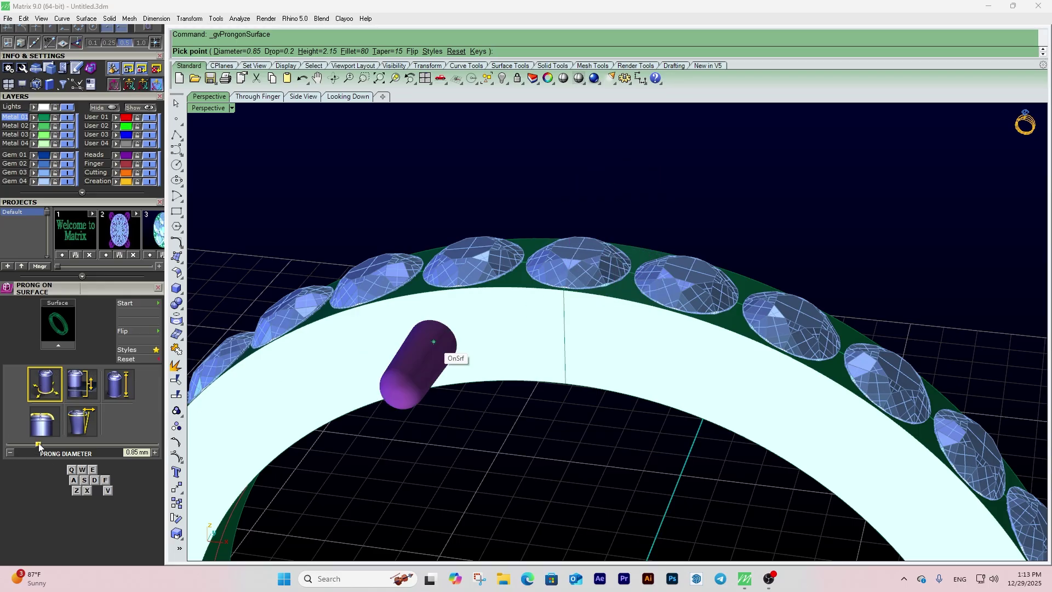
- Reduce the prong diameter to 0.4 mm, checking its fit in the gap beside the gems
{"action": "left_click_drag", "start_coordinate": [38, 447], "coordinate": [16, 446]}
{"action": "scroll", "coordinate": [614, 280], "scroll_direction": "up", "scroll_amount": 3}
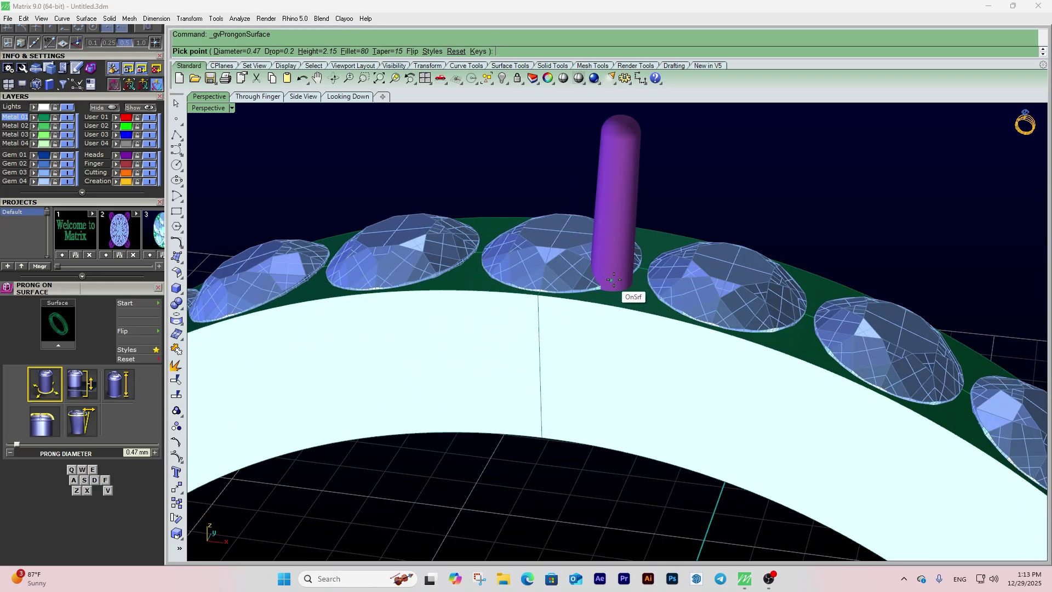
{"action": "right_click_drag", "start_coordinate": [627, 275], "coordinate": [540, 340]}
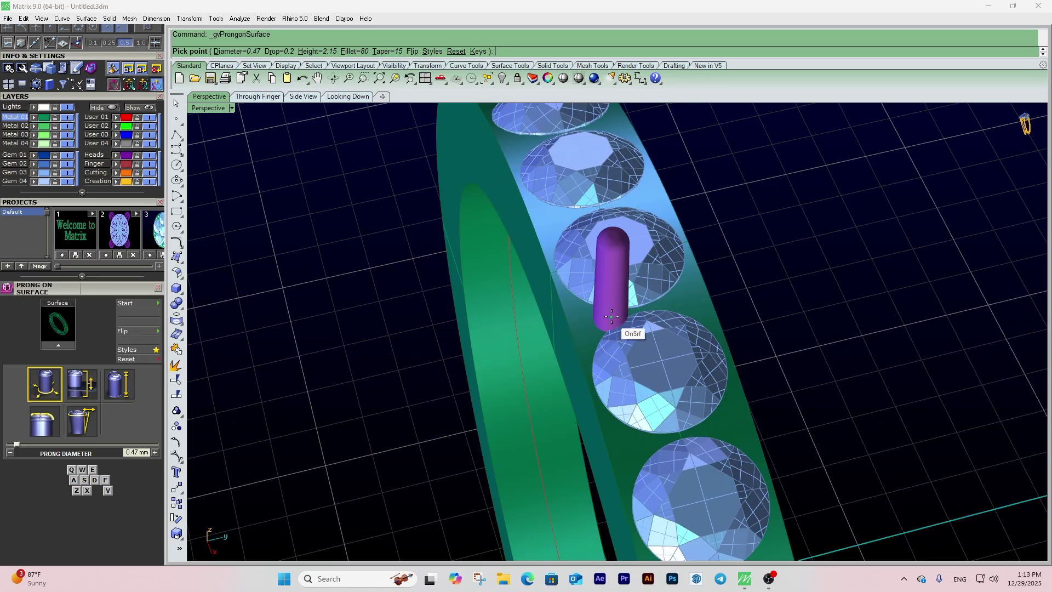
{"action": "right_click_drag", "start_coordinate": [612, 316], "coordinate": [549, 351]}
{"action": "scroll", "coordinate": [614, 337], "scroll_direction": "up", "scroll_amount": 5}
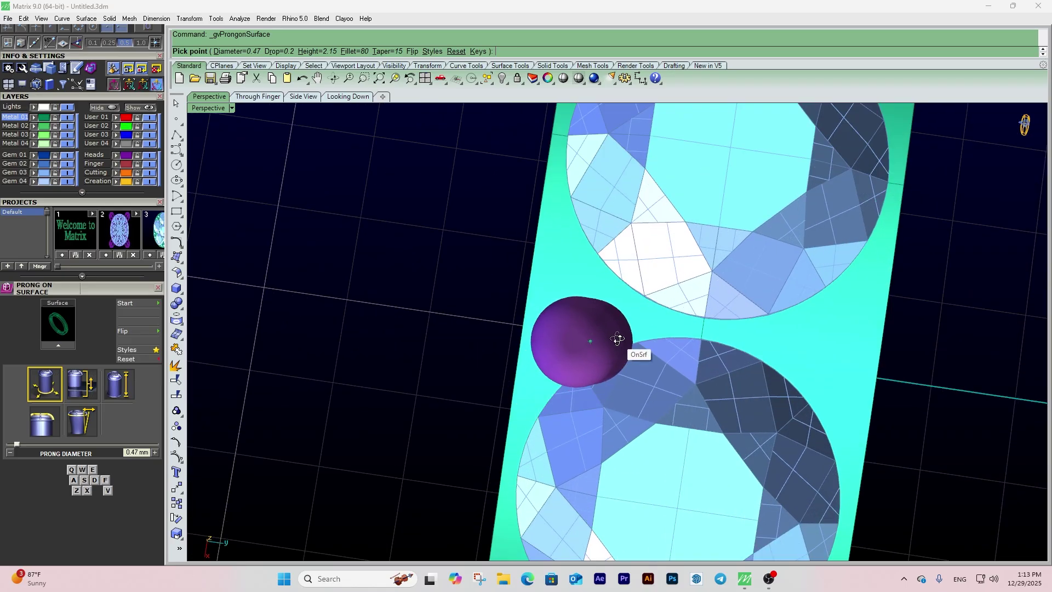
{"action": "right_click_drag", "start_coordinate": [618, 339], "coordinate": [599, 349]}
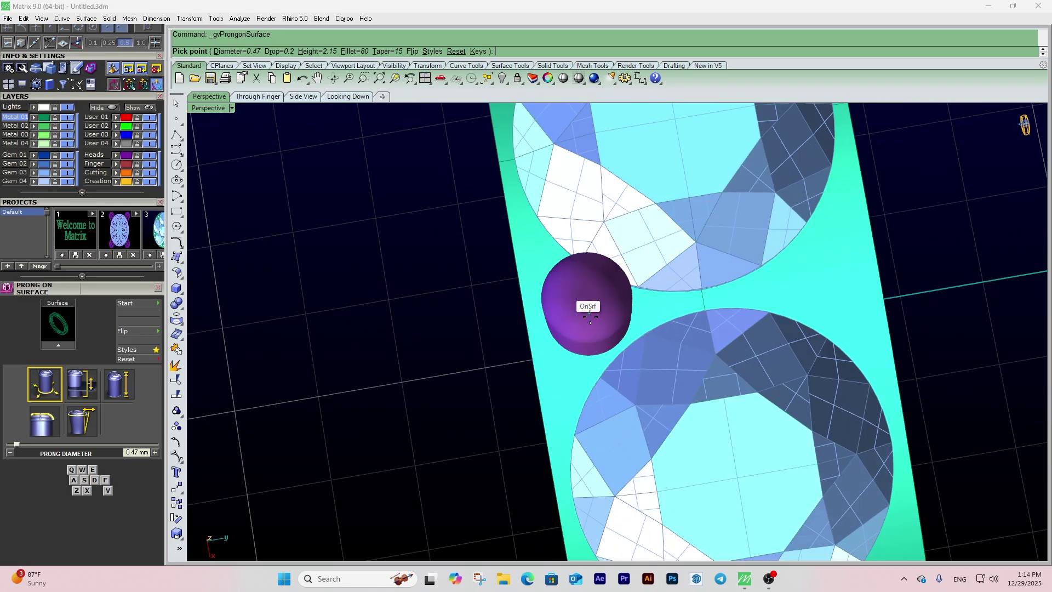
{"action": "key", "text": "q"}
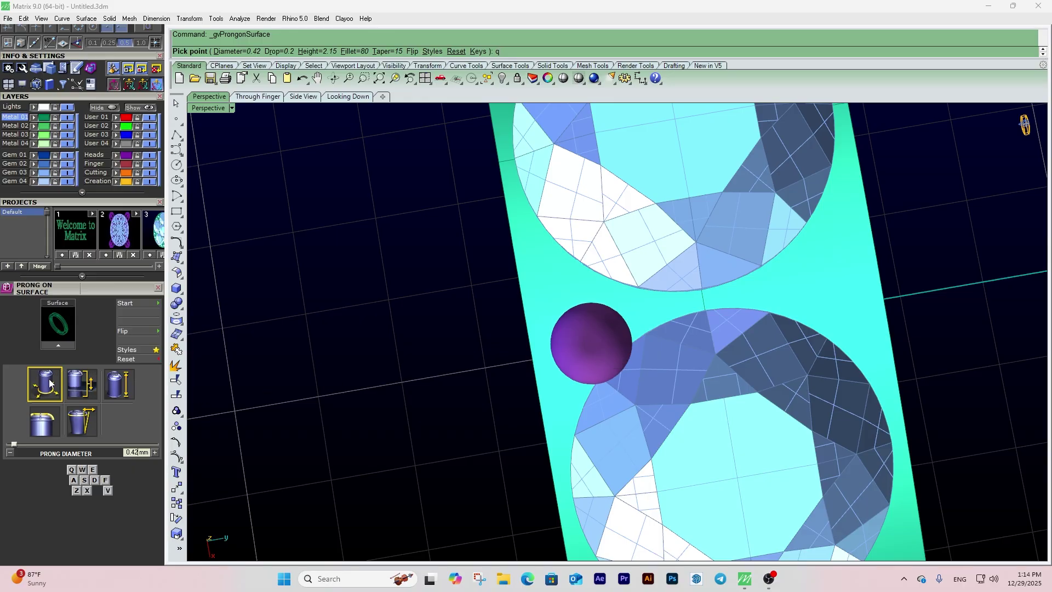
{"action": "key", "text": "q"}
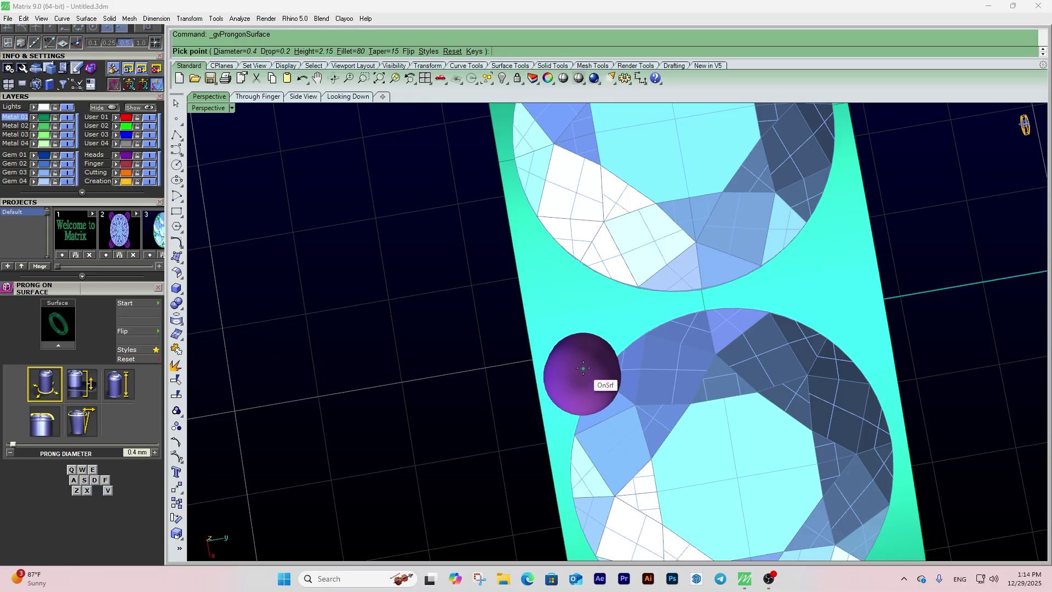
- Set the prong height to 0.6 mm
{"action": "right_click_drag", "start_coordinate": [613, 343], "coordinate": [653, 316]}
{"action": "scroll", "coordinate": [657, 310], "scroll_direction": "down", "scroll_amount": 10}
{"action": "right_click_drag", "start_coordinate": [683, 283], "coordinate": [666, 263]}
{"action": "scroll", "coordinate": [659, 239], "scroll_direction": "up", "scroll_amount": 3}
{"action": "scroll", "coordinate": [665, 263], "scroll_direction": "up", "scroll_amount": 4}
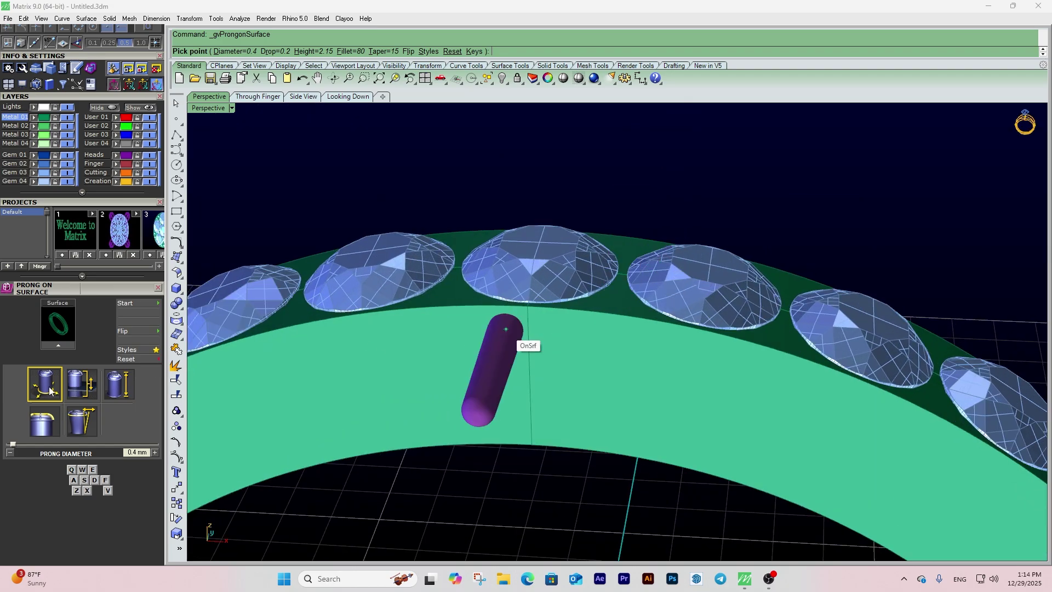
{"action": "left_click", "coordinate": [113, 388]}
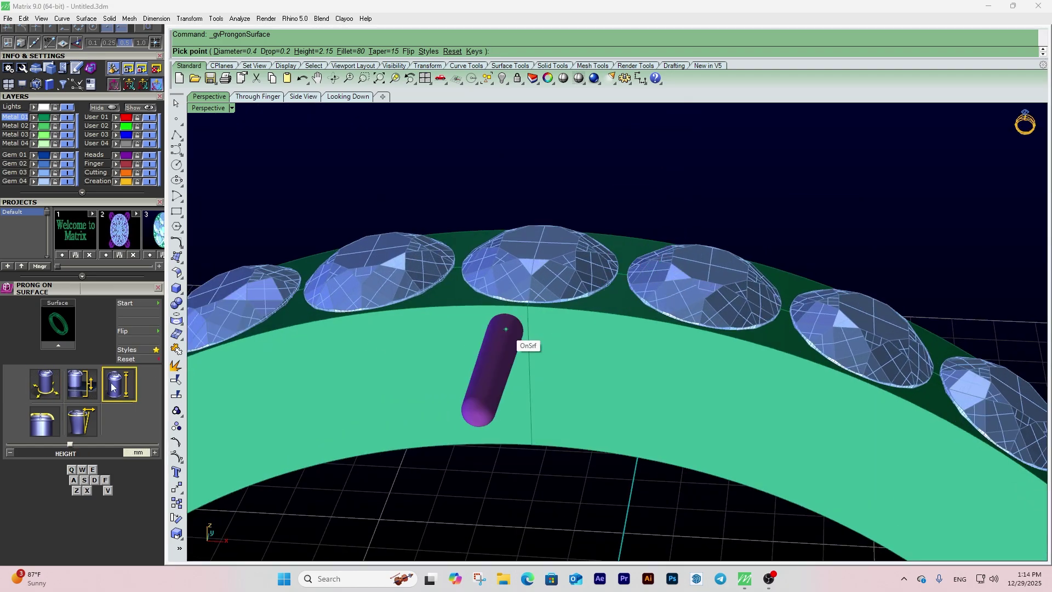
{"action": "type", "text": ".6"}
{"action": "key", "text": "Return"}
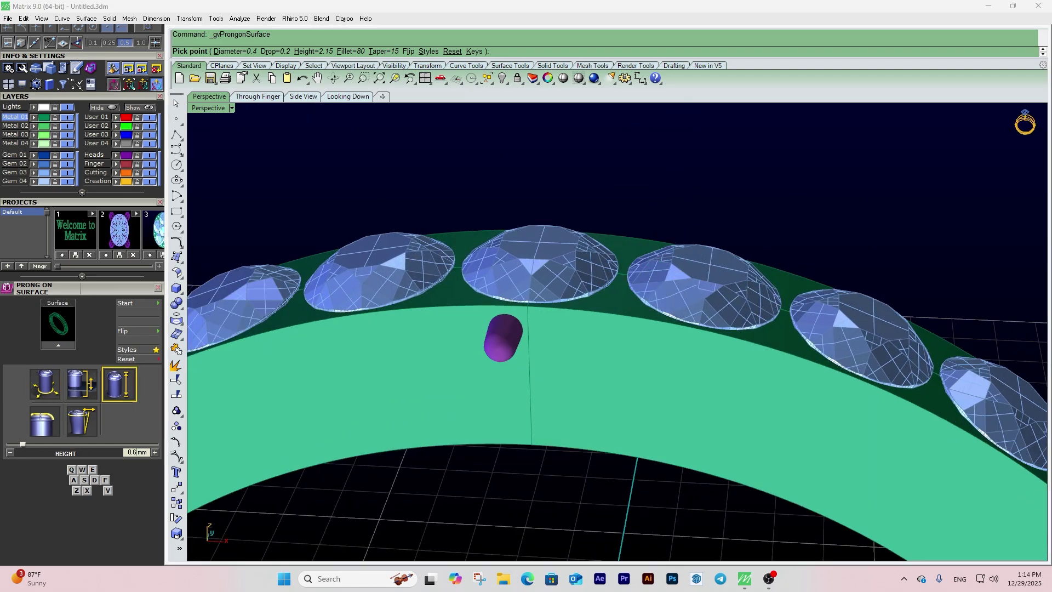
- Lower the prong height to 0.55 mm and check the prong against the gems from the side
{"action": "right_click_drag", "start_coordinate": [669, 292], "coordinate": [696, 270]}
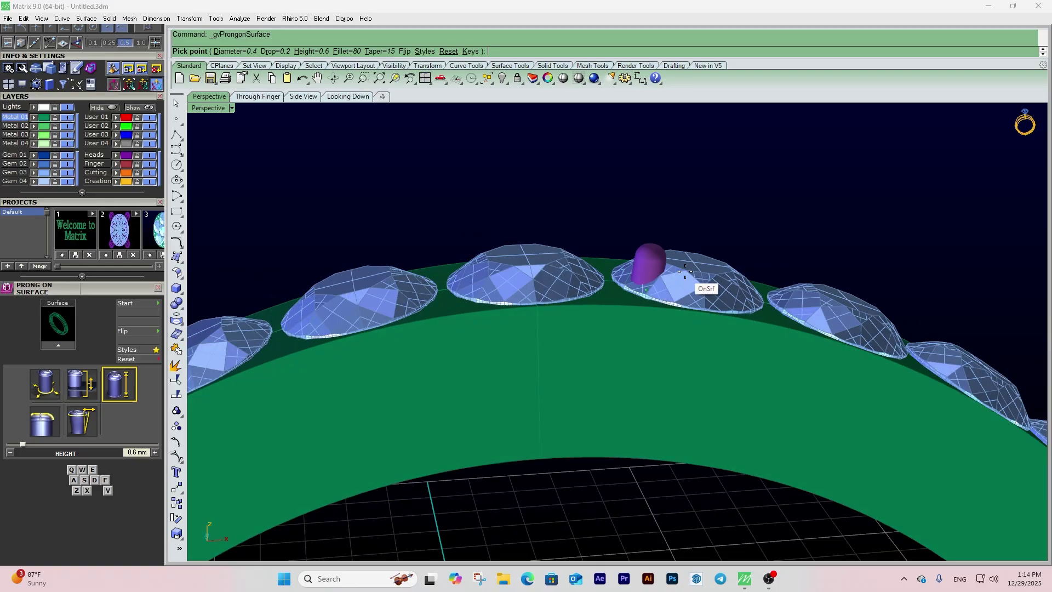
{"action": "left_click", "coordinate": [110, 382]}
{"action": "type", "text": "0.5"}
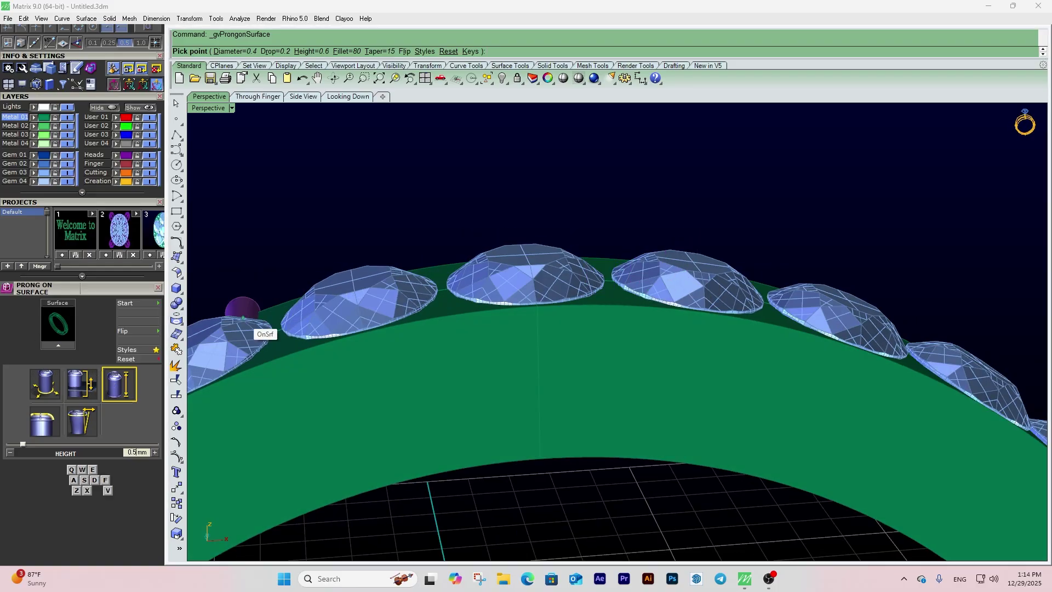
{"action": "type", "text": "5"}
{"action": "key", "text": "Return"}
{"action": "scroll", "coordinate": [655, 290], "scroll_direction": "up", "scroll_amount": 2}
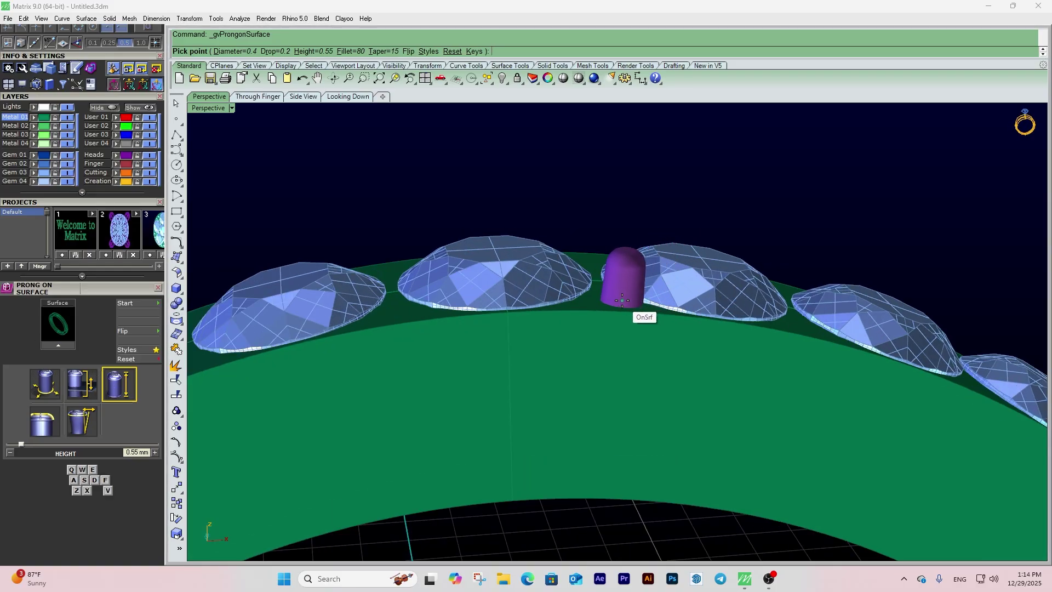
- Place two prongs side by side along the band's edge, at the gap between two neighbouring gems, and finish the placement
{"action": "scroll", "coordinate": [567, 329], "scroll_direction": "down", "scroll_amount": 3}
{"action": "right_click_drag", "start_coordinate": [566, 329], "coordinate": [599, 324]}
{"action": "scroll", "coordinate": [638, 298], "scroll_direction": "up", "scroll_amount": 4}
{"action": "scroll", "coordinate": [557, 348], "scroll_direction": "up", "scroll_amount": 4}
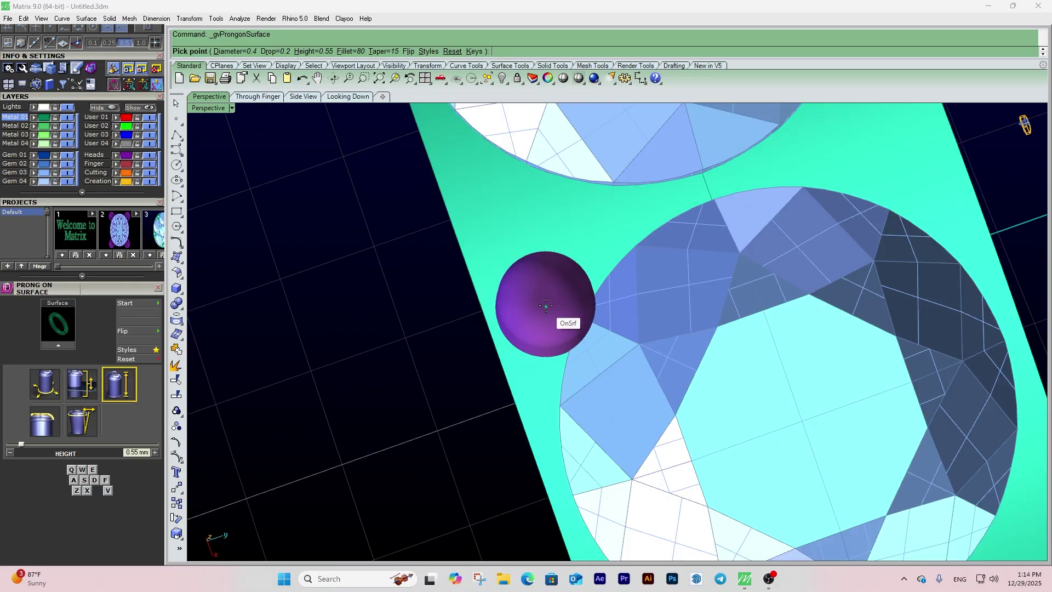
{"action": "left_click", "coordinate": [543, 303]}
{"action": "scroll", "coordinate": [512, 251], "scroll_direction": "down", "scroll_amount": 3}
{"action": "scroll", "coordinate": [528, 258], "scroll_direction": "up", "scroll_amount": 3}
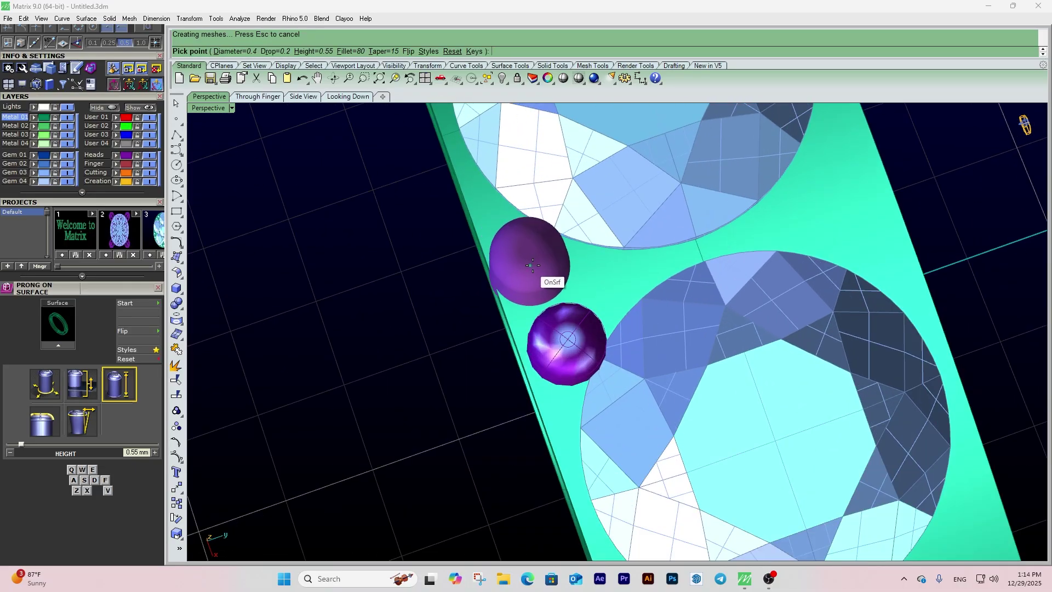
{"action": "key", "text": "Return"}
{"action": "scroll", "coordinate": [548, 285], "scroll_direction": "down", "scroll_amount": 5}
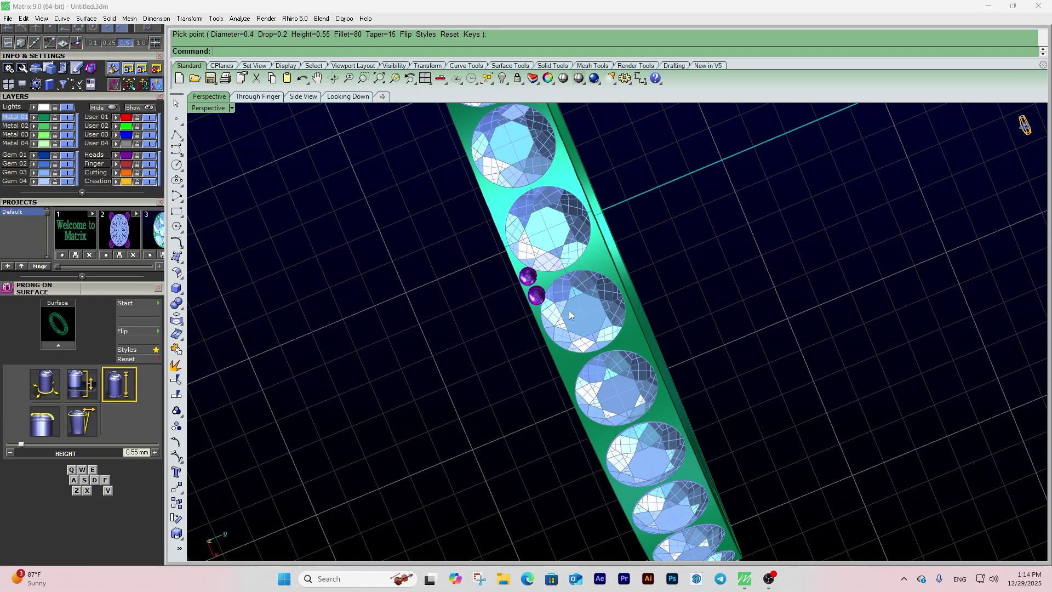
- Nudge the two prongs along the band's edge to refine their positions beside the neighbouring gems, and select both
{"action": "right_click_drag", "start_coordinate": [569, 311], "coordinate": [567, 435]}
{"action": "scroll", "coordinate": [538, 293], "scroll_direction": "up", "scroll_amount": 8}
{"action": "scroll", "coordinate": [540, 307], "scroll_direction": "up", "scroll_amount": 5}
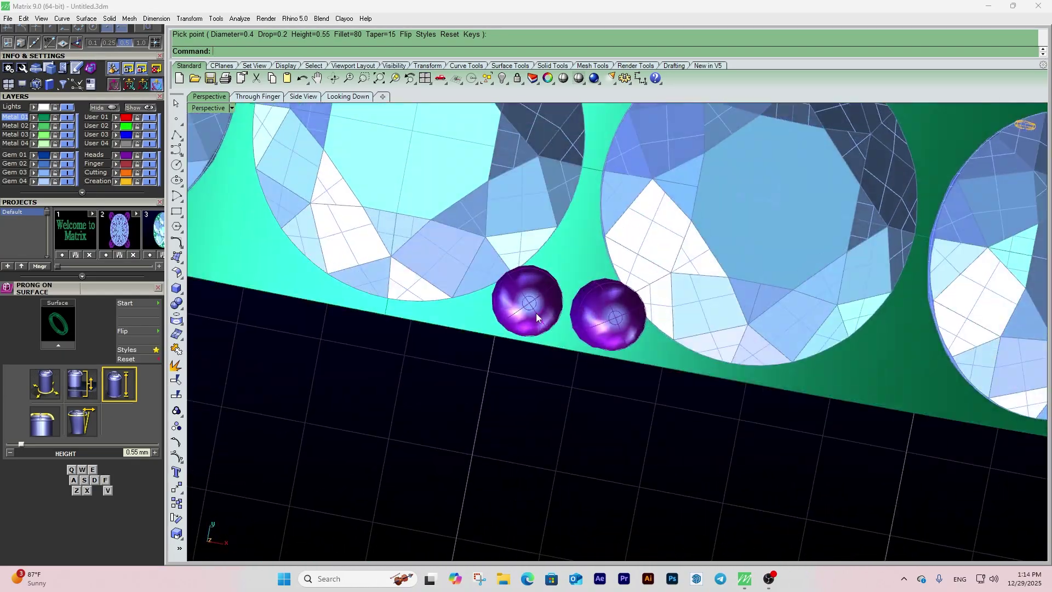
{"action": "left_click", "coordinate": [548, 304]}
{"action": "left_click_drag", "start_coordinate": [486, 293], "coordinate": [483, 294]}
{"action": "left_click", "coordinate": [588, 313]}
{"action": "scroll", "coordinate": [567, 309], "scroll_direction": "up", "scroll_amount": 4}
{"action": "left_click_drag", "start_coordinate": [567, 308], "coordinate": [560, 305]}
{"action": "scroll", "coordinate": [562, 304], "scroll_direction": "down", "scroll_amount": 6}
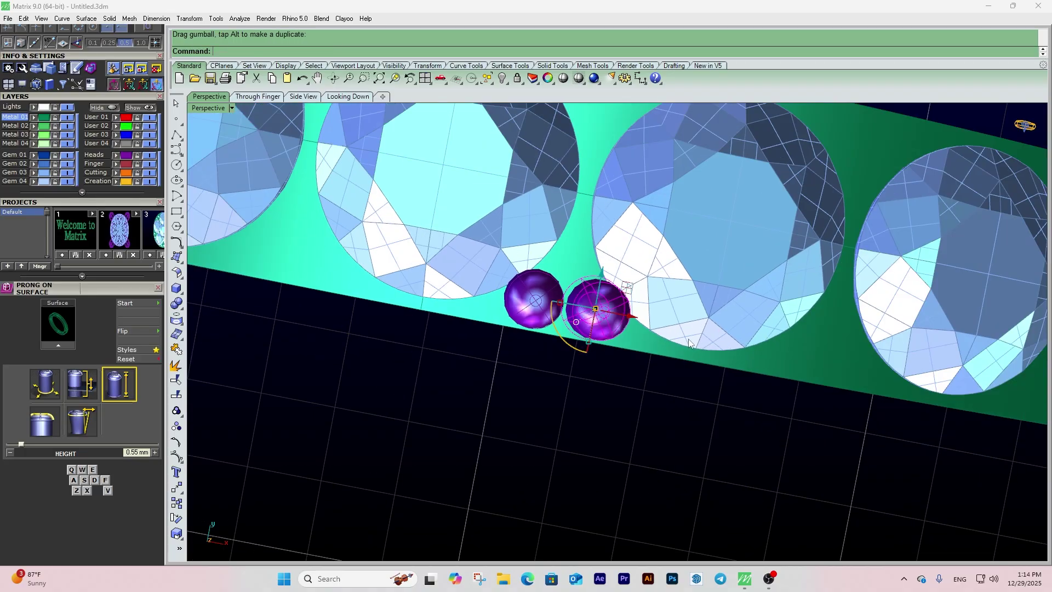
{"action": "right_click_drag", "start_coordinate": [690, 343], "coordinate": [612, 305]}
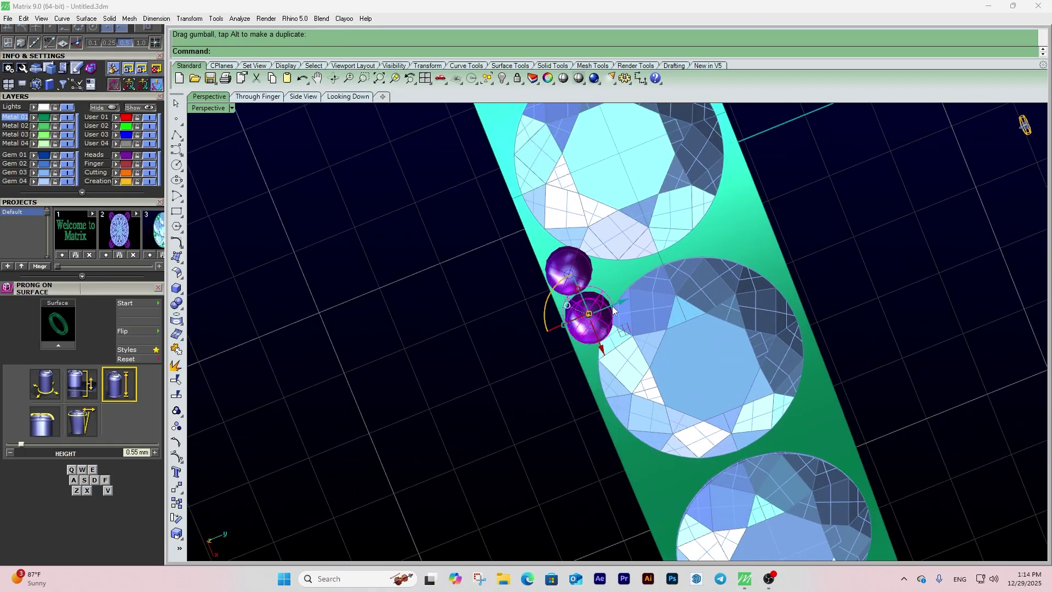
{"action": "left_click", "coordinate": [566, 263], "text": "shift"}
{"action": "right_click_drag", "start_coordinate": [566, 263], "coordinate": [628, 321]}
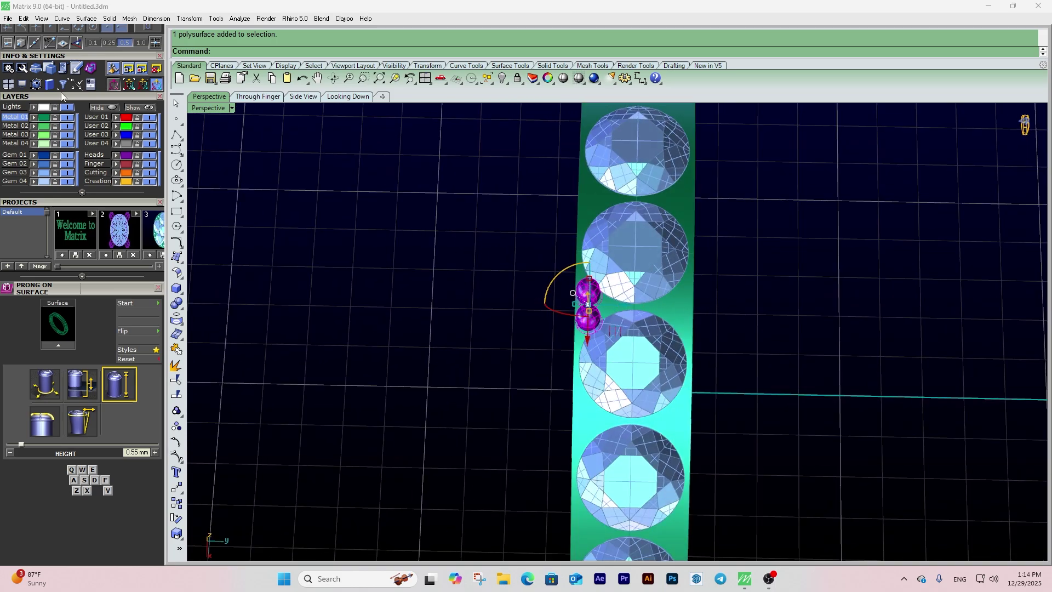
- Try copying the two selected prongs straight across to the band's opposite edge, and undo the copy
{"action": "left_click_drag", "start_coordinate": [50, 101], "coordinate": [34, 206]}
{"action": "left_click", "coordinate": [8, 71]}
{"action": "left_click", "coordinate": [719, 284]}
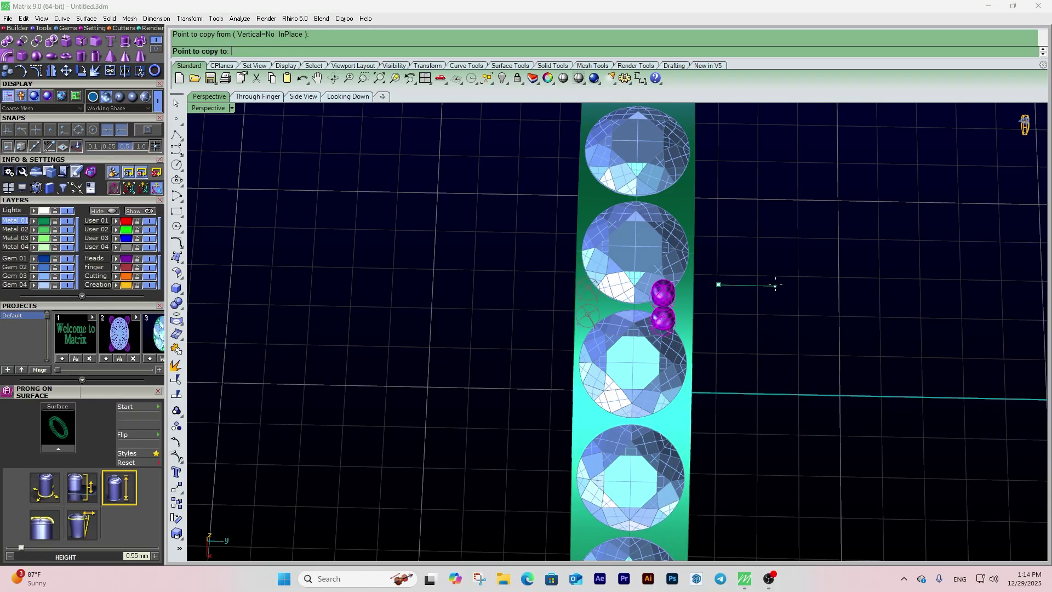
{"action": "left_click", "coordinate": [787, 286]}
{"action": "key", "text": "Return"}
{"action": "scroll", "coordinate": [764, 308], "scroll_direction": "down", "scroll_amount": 5}
{"action": "scroll", "coordinate": [726, 299], "scroll_direction": "up", "scroll_amount": 8}
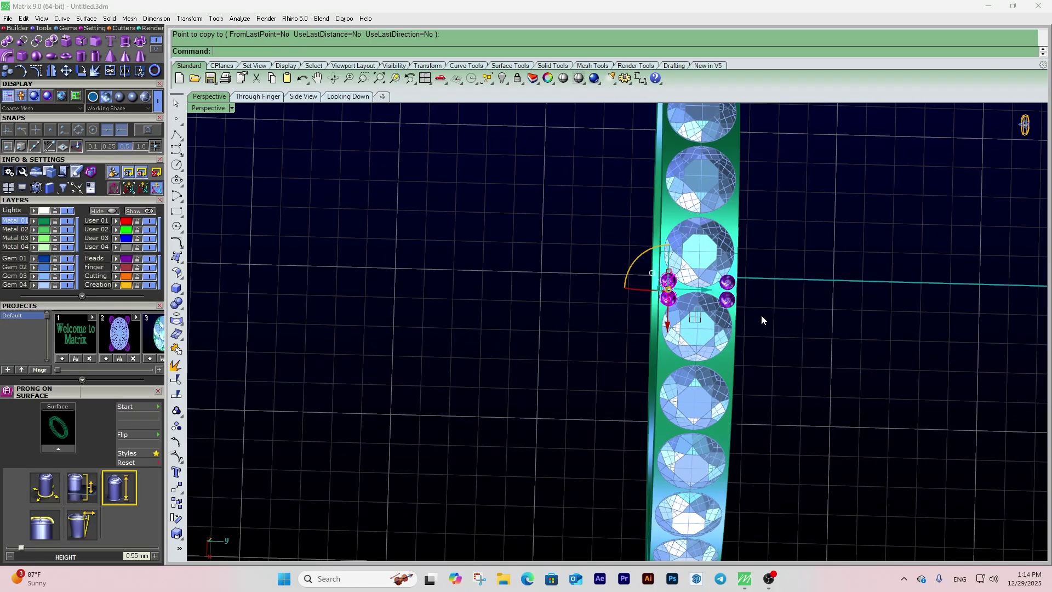
{"action": "scroll", "coordinate": [725, 296], "scroll_direction": "up", "scroll_amount": 2}
{"action": "right_click_drag", "start_coordinate": [533, 296], "coordinate": [576, 310], "text": "shift"}
{"action": "key", "text": "ctrl+z"}
- Mirror the two prongs to the band's opposite edge in the Looking Down view, using a horizontal mirror plane through 0,0,0
{"action": "left_click", "coordinate": [361, 97]}
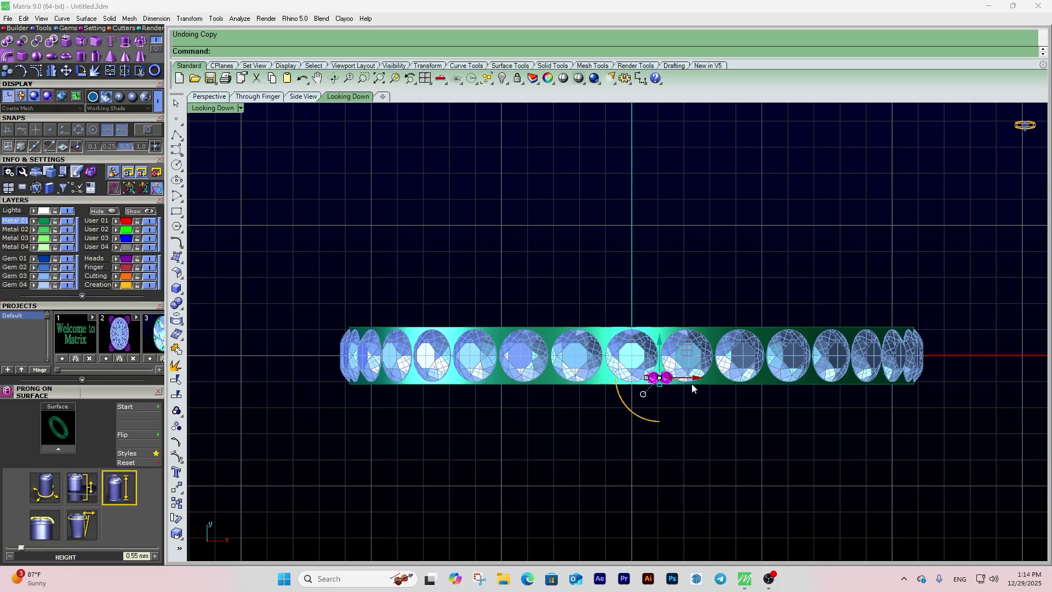
{"action": "scroll", "coordinate": [692, 388], "scroll_direction": "up", "scroll_amount": 3}
{"action": "scroll", "coordinate": [111, 152], "scroll_direction": "up", "scroll_amount": 3}
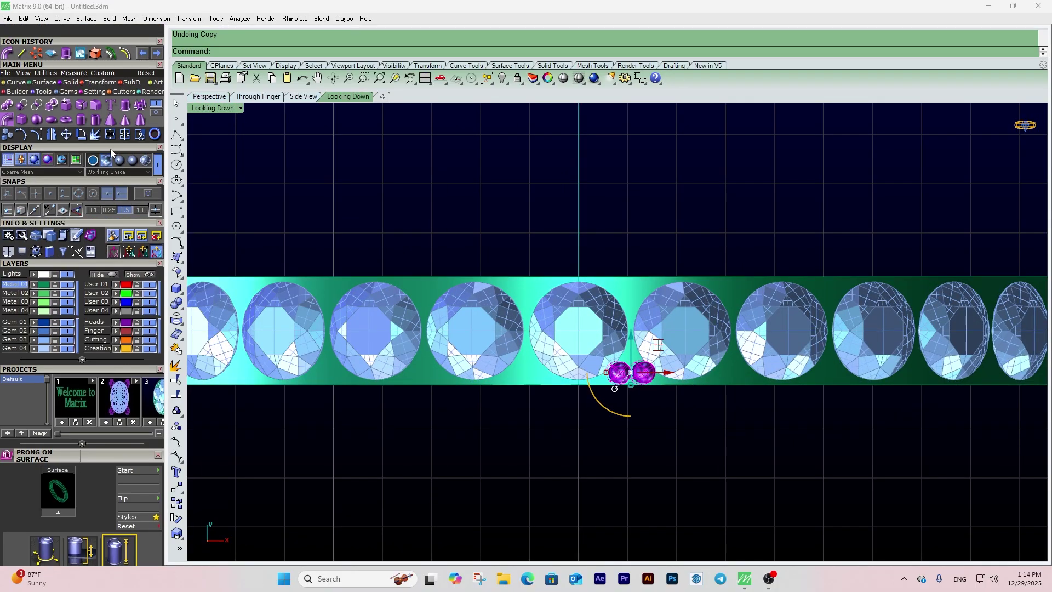
{"action": "left_click", "coordinate": [51, 135]}
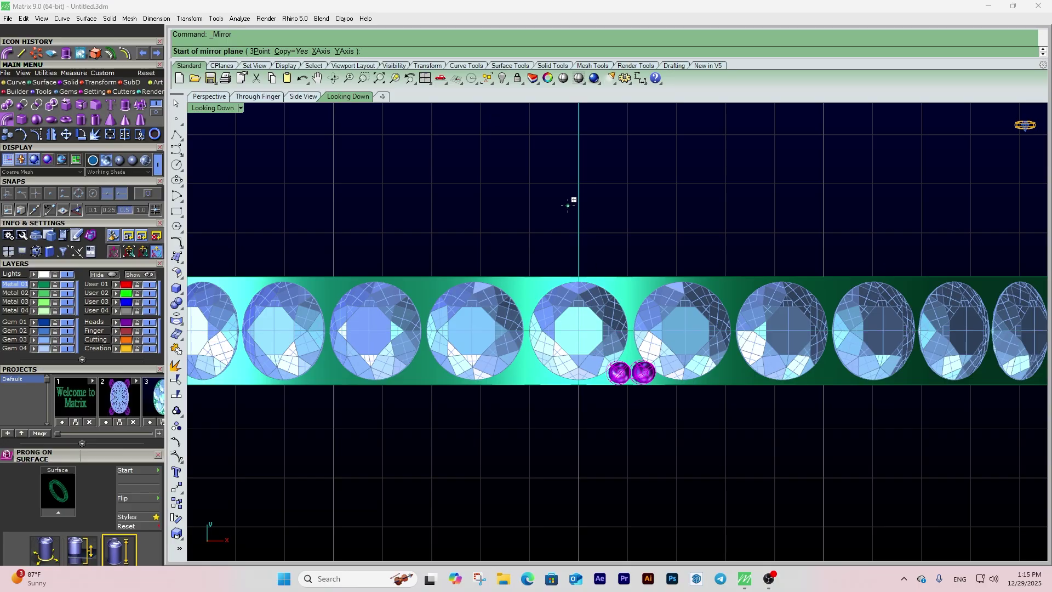
{"action": "type", "text": "0,0,0"}
{"action": "key", "text": "Return"}
{"action": "scroll", "coordinate": [568, 206], "scroll_direction": "down", "scroll_amount": 5}
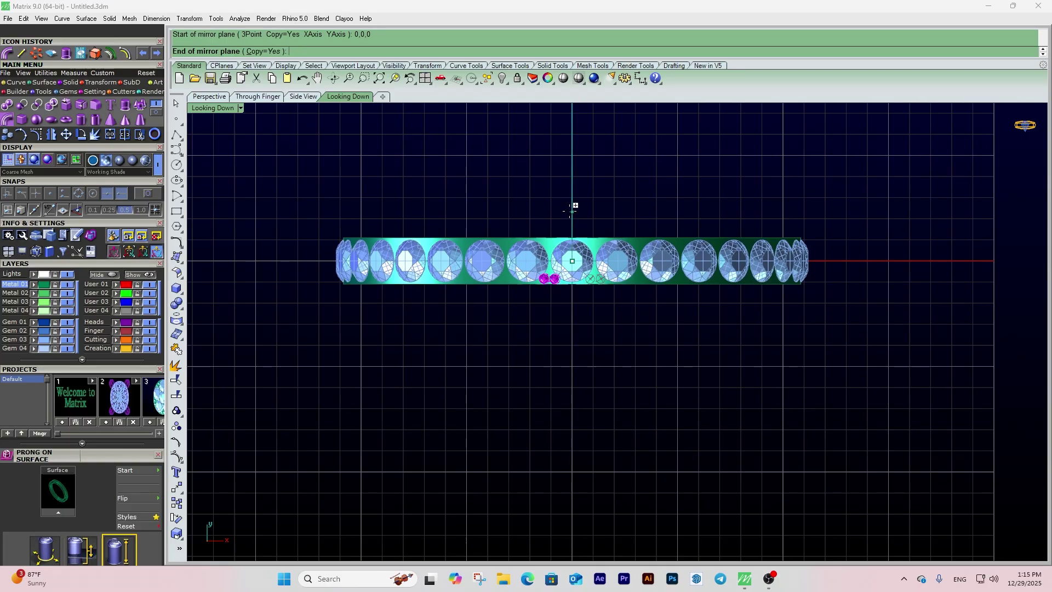
{"action": "left_click", "coordinate": [842, 261]}
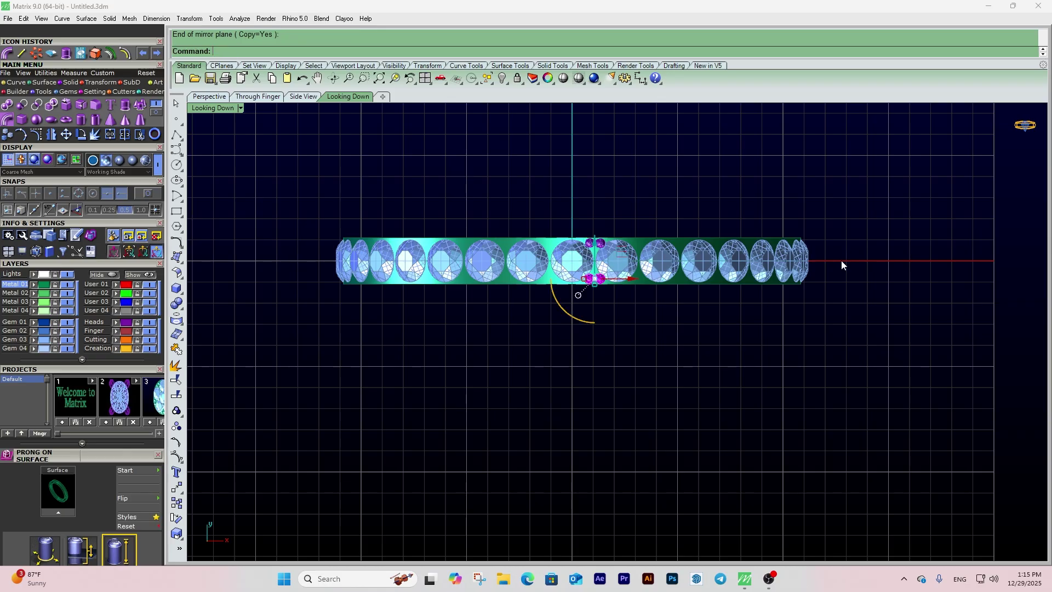
{"action": "scroll", "coordinate": [602, 265], "scroll_direction": "up", "scroll_amount": 3}
{"action": "left_click", "coordinate": [217, 97]}
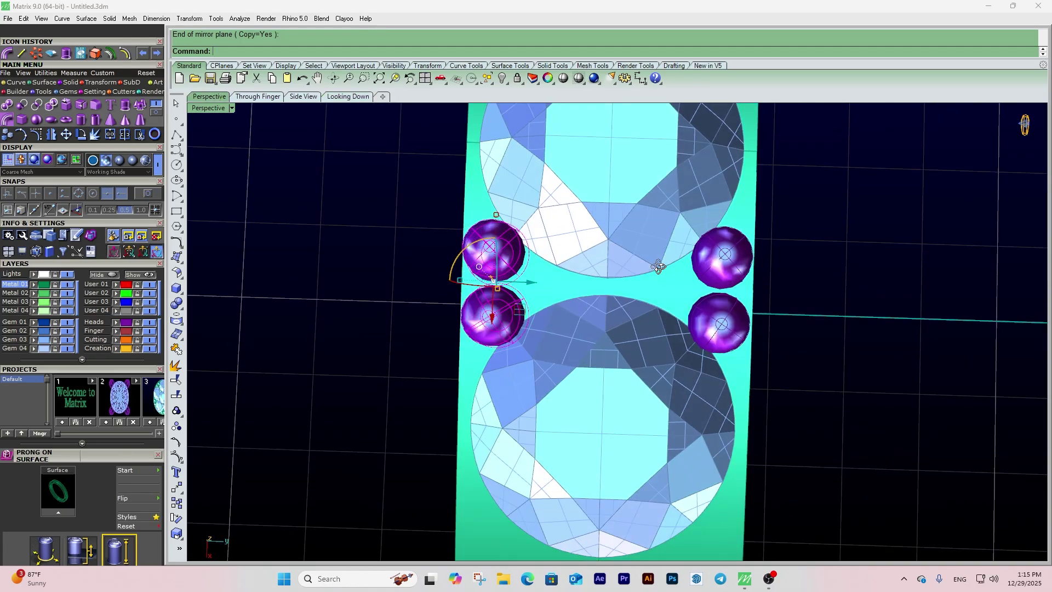
- Polar-array the four prongs around 0,0,0 in the Through Finger view, with 32 items over 360 degrees
{"action": "left_click", "coordinate": [244, 97]}
{"action": "scroll", "coordinate": [858, 265], "scroll_direction": "down", "scroll_amount": 5}
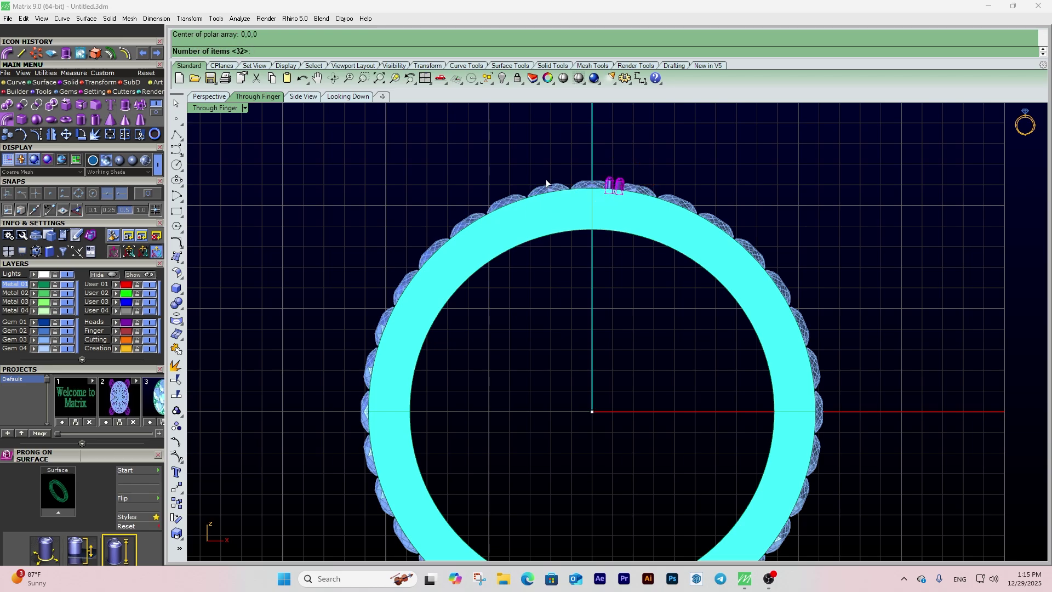
{"action": "key", "text": "Return"}
{"action": "key", "text": "Return"}
{"action": "key", "text": "Return"}
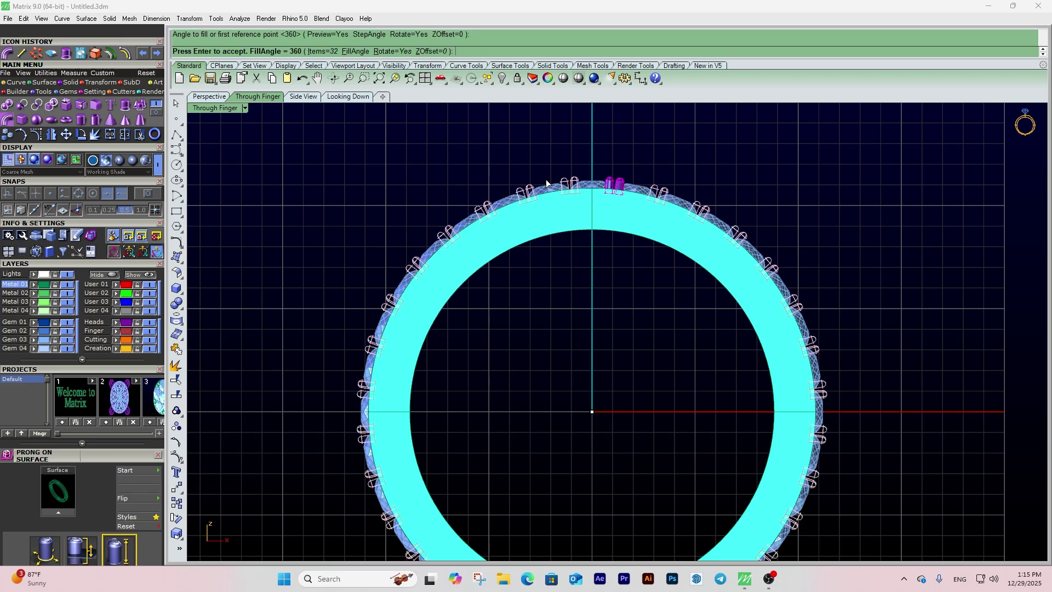
{"action": "left_click", "coordinate": [213, 96]}
{"action": "right_click_drag", "start_coordinate": [674, 359], "coordinate": [511, 340]}
{"action": "scroll", "coordinate": [631, 299], "scroll_direction": "down", "scroll_amount": 6}
{"action": "scroll", "coordinate": [510, 340], "scroll_direction": "up", "scroll_amount": 3}
- Select every prong on the Heads layer and group them
{"action": "left_click", "coordinate": [647, 316]}
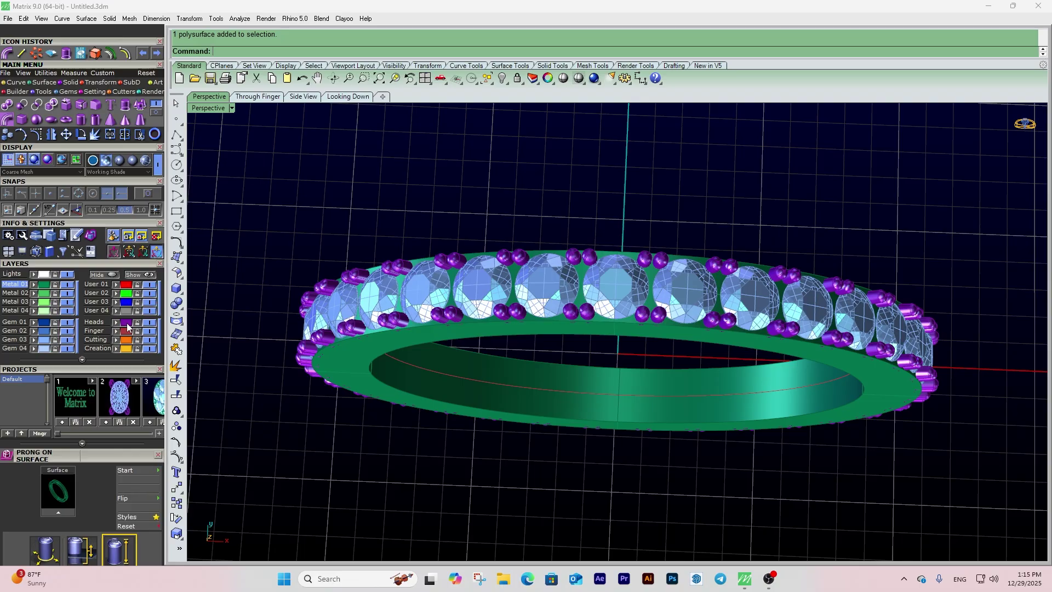
{"action": "right_click_drag", "start_coordinate": [392, 329], "coordinate": [403, 238]}
{"action": "scroll", "coordinate": [411, 285], "scroll_direction": "up", "scroll_amount": 6}
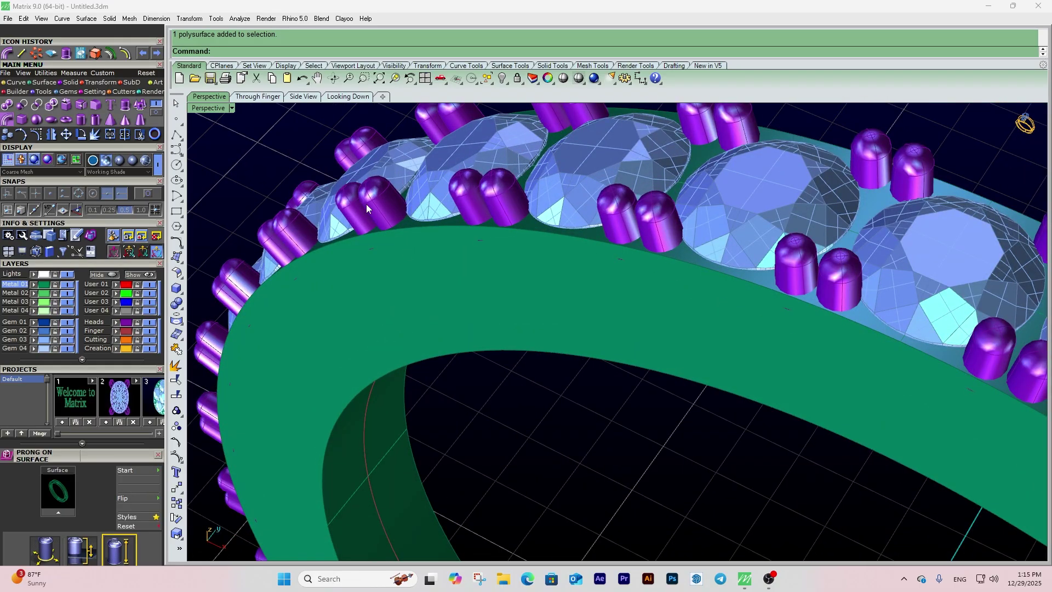
{"action": "left_click", "coordinate": [126, 326]}
{"action": "scroll", "coordinate": [416, 264], "scroll_direction": "down", "scroll_amount": 8}
{"action": "right_click_drag", "start_coordinate": [438, 299], "coordinate": [921, 277]}
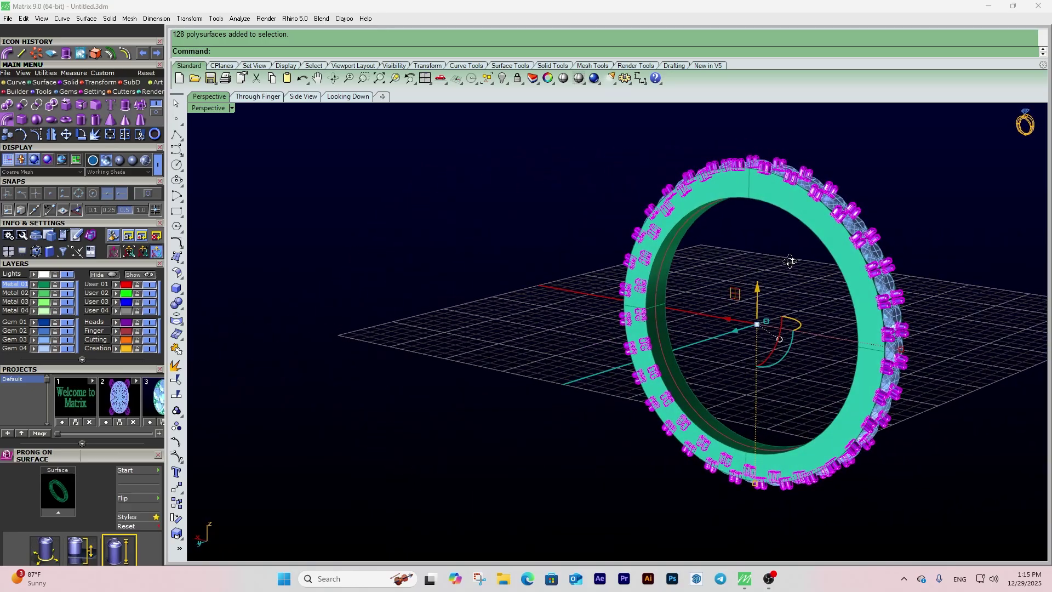
{"action": "left_click", "coordinate": [176, 411]}
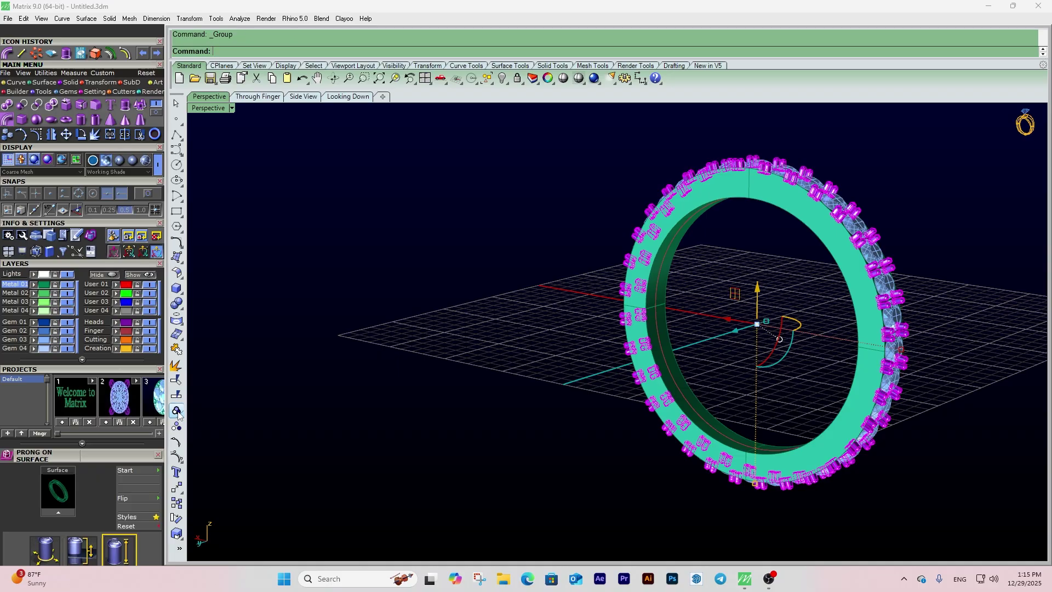
- Ungroup the prongs and test the selection on a single prong
{"action": "scroll", "coordinate": [805, 165], "scroll_direction": "up", "scroll_amount": 5}
{"action": "left_click", "coordinate": [822, 159]}
{"action": "right_click_drag", "start_coordinate": [822, 158], "coordinate": [784, 299]}
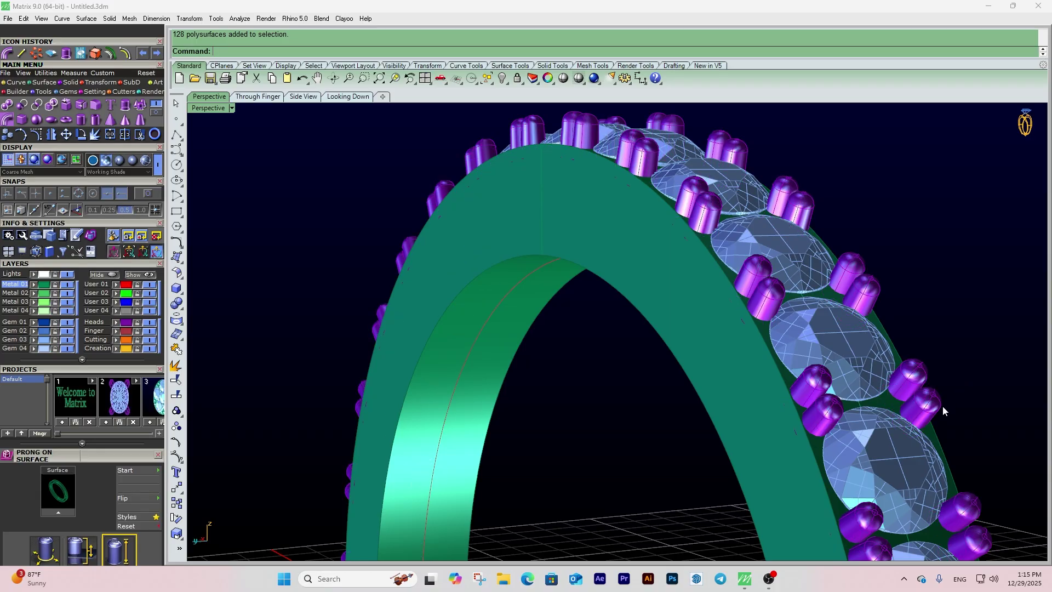
{"action": "left_click", "coordinate": [176, 427]}
{"action": "left_click", "coordinate": [712, 200]}
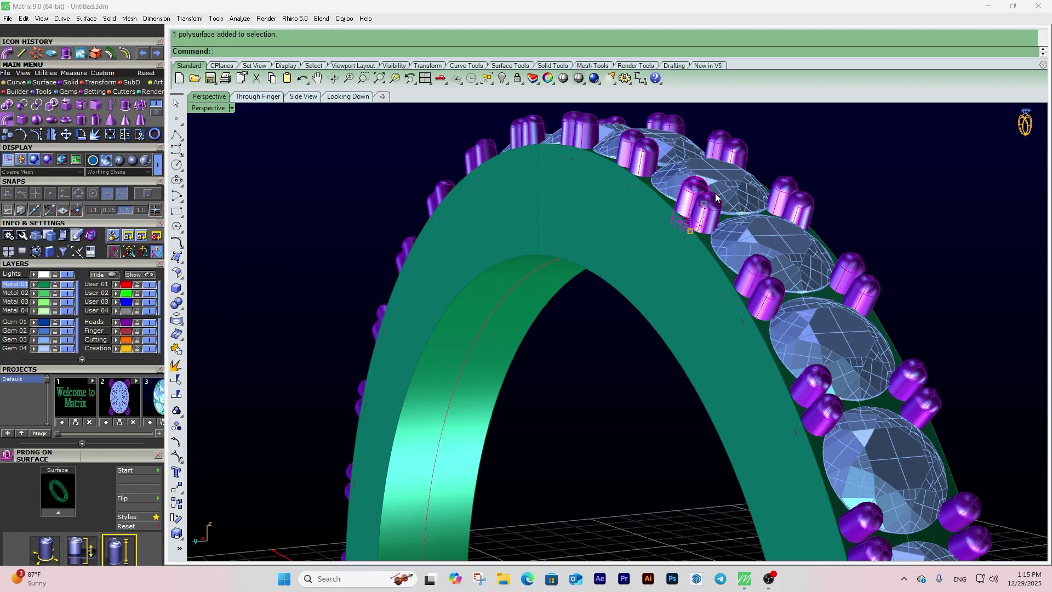
{"action": "left_click", "coordinate": [806, 203]}
- Reselect all the prongs on the Heads layer and group them again
{"action": "scroll", "coordinate": [630, 199], "scroll_direction": "down", "scroll_amount": 8}
{"action": "right_click_drag", "start_coordinate": [541, 205], "coordinate": [441, 179], "text": "shift"}
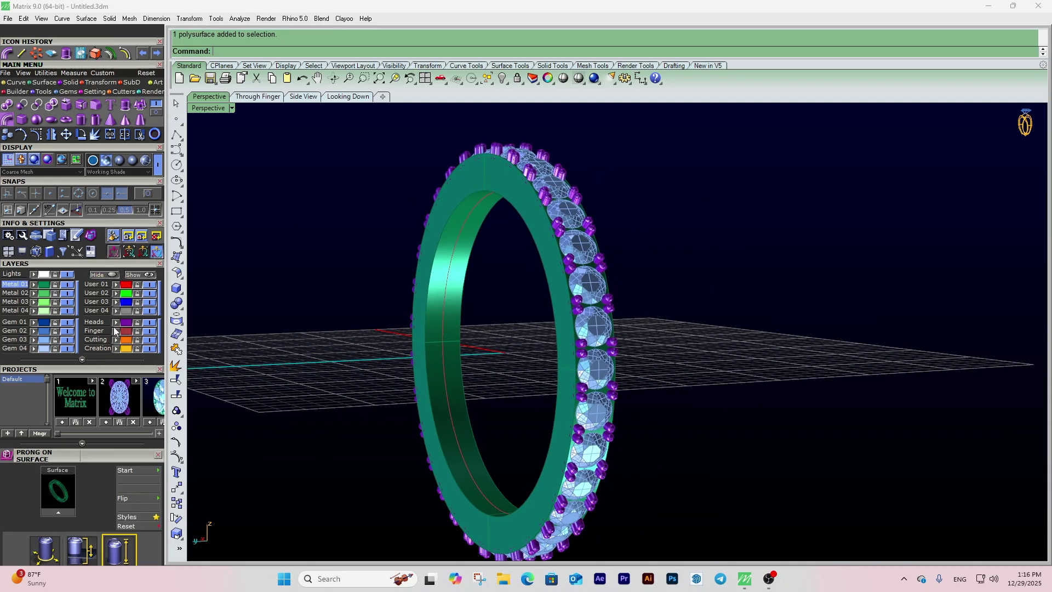
{"action": "left_click", "coordinate": [131, 324]}
{"action": "left_click", "coordinate": [773, 335]}
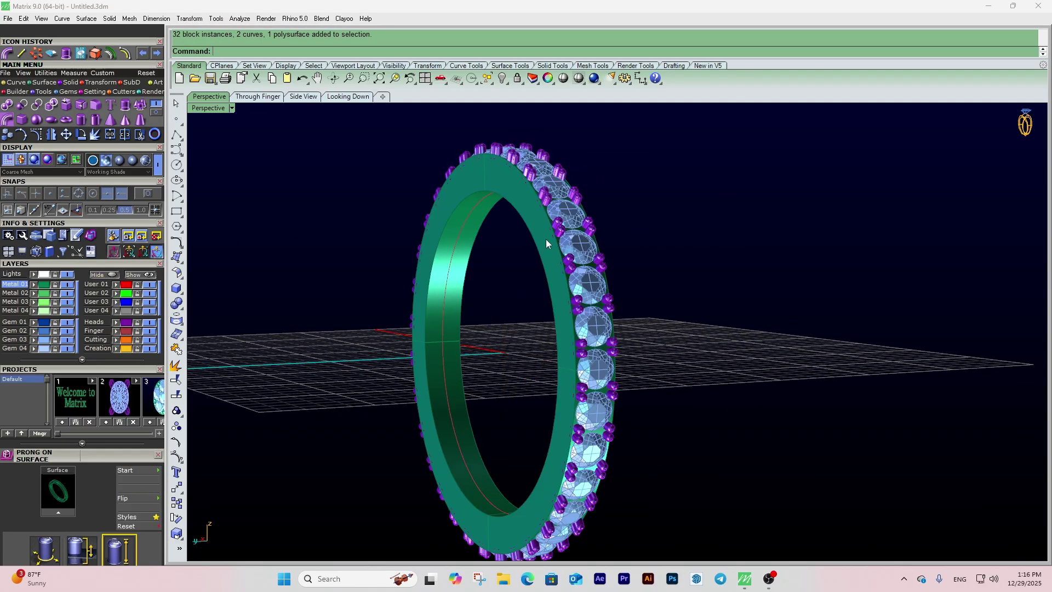
{"action": "left_click", "coordinate": [131, 324]}
{"action": "right_click_drag", "start_coordinate": [773, 301], "coordinate": [877, 336]}
{"action": "key", "text": "ctrl+g"}
{"action": "left_click", "coordinate": [877, 336]}
- Select all gems around the band and start the Gem Cutter on them, closing its styles window without choosing a style
{"action": "right_click_drag", "start_coordinate": [630, 212], "coordinate": [636, 279]}
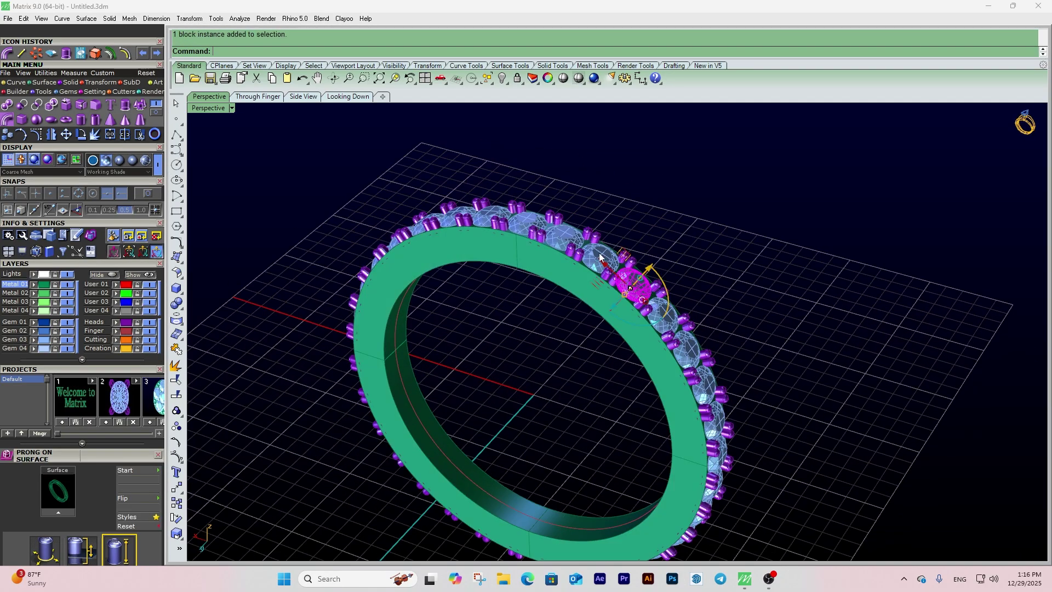
{"action": "left_click_drag", "start_coordinate": [600, 258], "coordinate": [576, 241]}
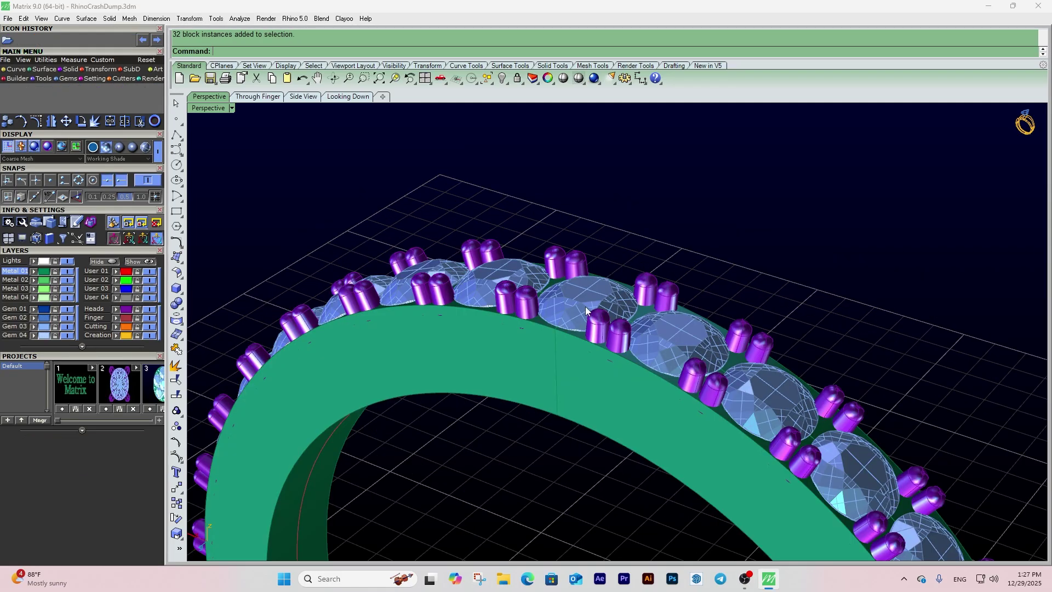
{"action": "mouse_move", "coordinate": [586, 311]}
{"action": "right_mouse_down"}
{"action": "mouse_move", "coordinate": [557, 188]}
{"action": "mouse_move", "coordinate": [571, 159]}
{"action": "mouse_move", "coordinate": [652, 264]}
{"action": "mouse_move", "coordinate": [587, 296]}
{"action": "mouse_move", "coordinate": [576, 290]}
{"action": "mouse_move", "coordinate": [582, 202]}
{"action": "mouse_move", "coordinate": [605, 396]}
{"action": "mouse_move", "coordinate": [620, 267]}
{"action": "right_mouse_up"}
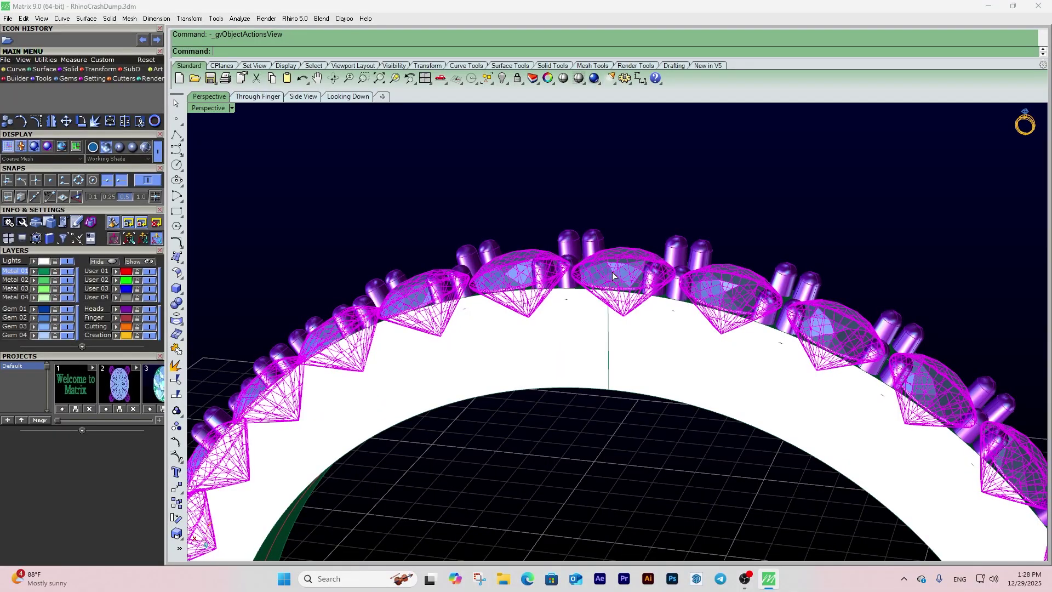
{"action": "key", "text": "F6"}
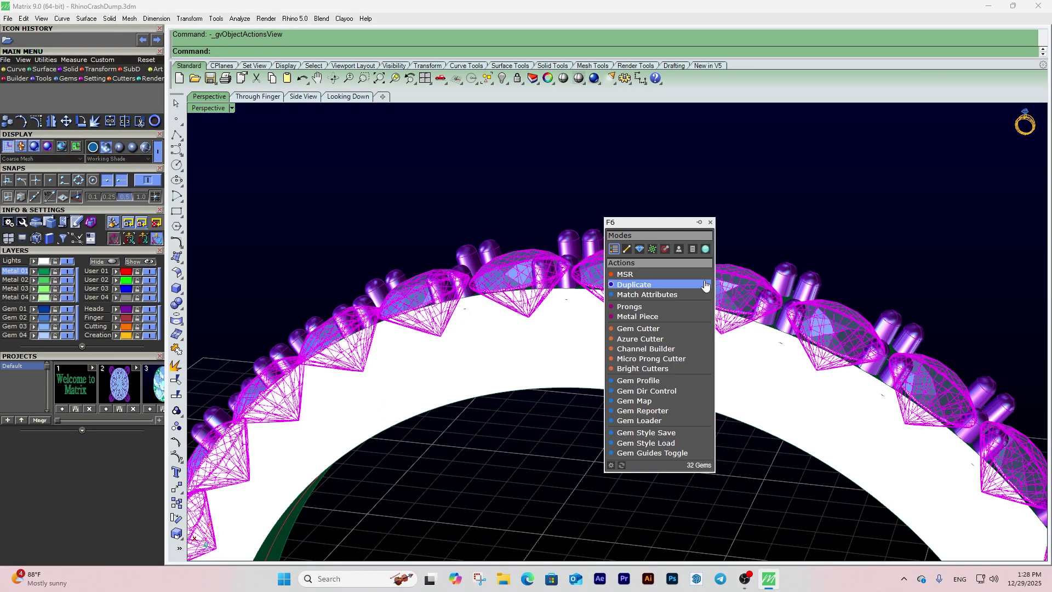
{"action": "left_click", "coordinate": [660, 329]}
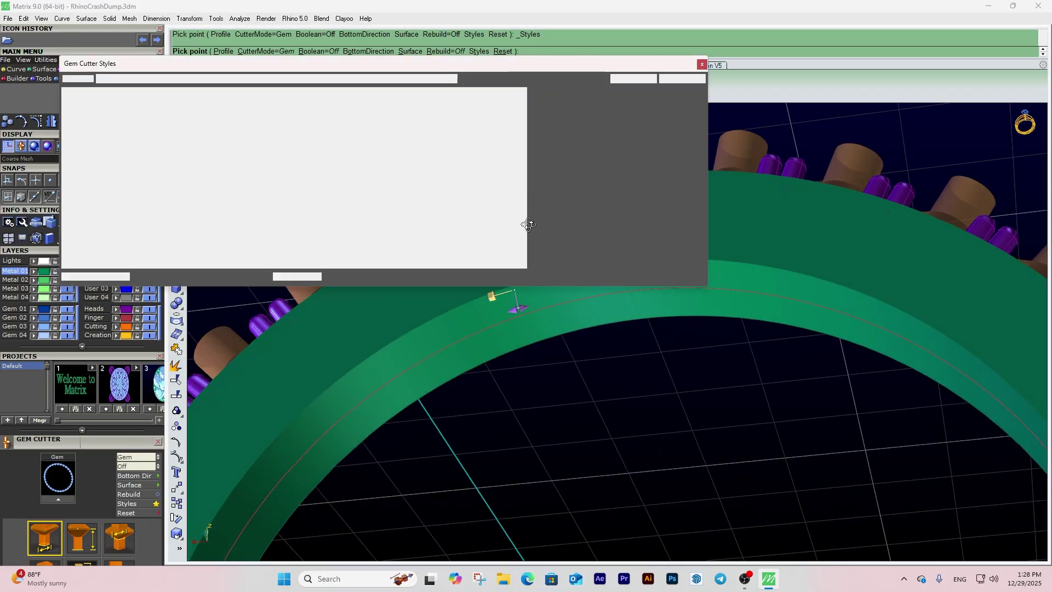
{"action": "right_click_drag", "start_coordinate": [528, 225], "coordinate": [597, 209]}
{"action": "left_click", "coordinate": [703, 64]}
- Adjust the lower part of the gem cutters so that they extend through the band's inner surface
{"action": "right_click_drag", "start_coordinate": [683, 187], "coordinate": [492, 287]}
{"action": "left_click_drag", "start_coordinate": [126, 442], "coordinate": [137, 239]}
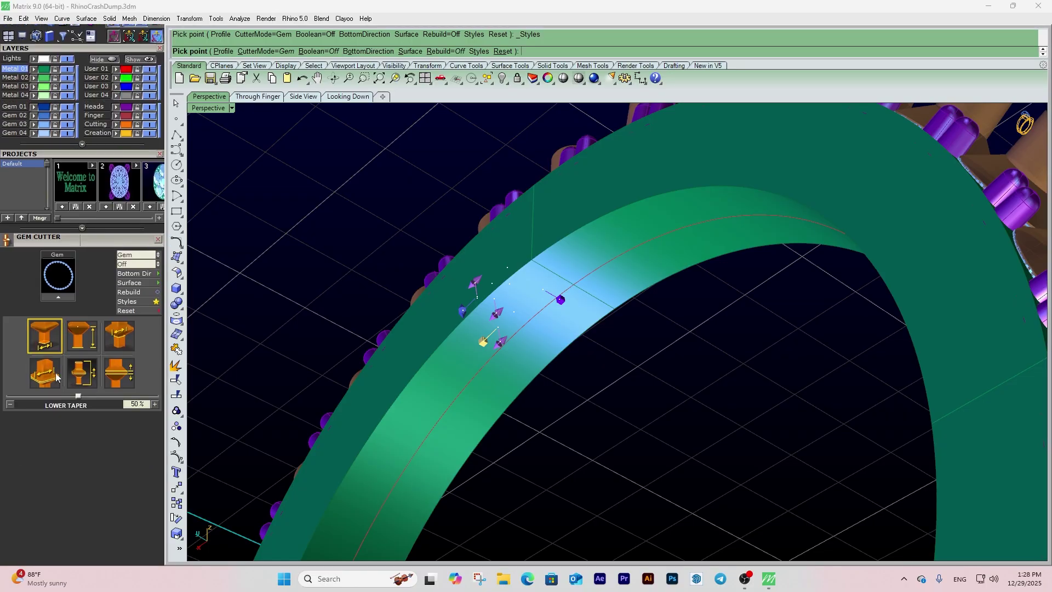
{"action": "left_click", "coordinate": [44, 345]}
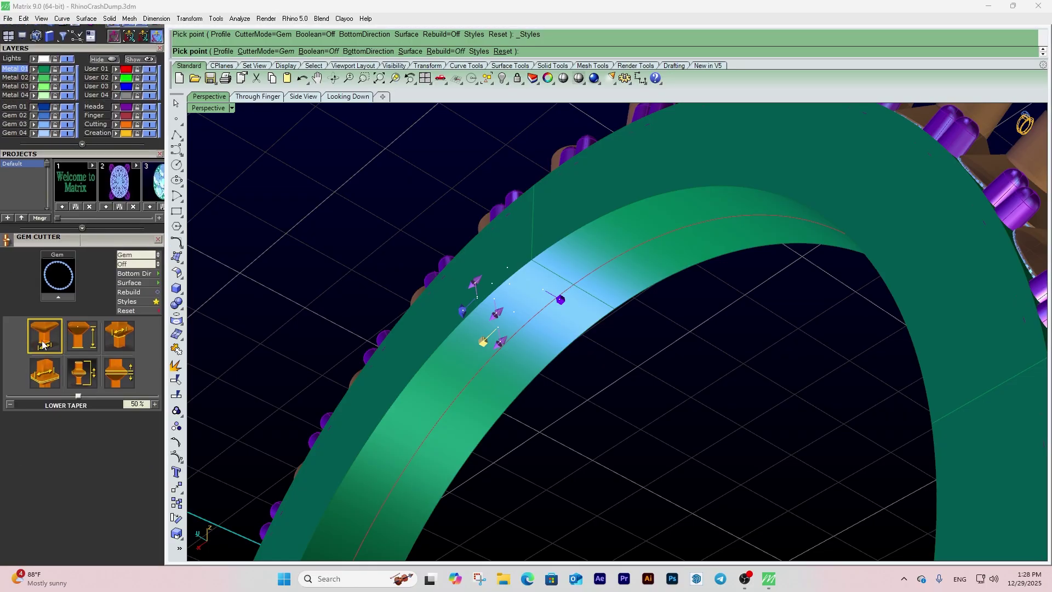
{"action": "right_click_drag", "start_coordinate": [528, 317], "coordinate": [585, 335]}
{"action": "left_click_drag", "start_coordinate": [110, 396], "coordinate": [69, 403]}
{"action": "right_click_drag", "start_coordinate": [399, 307], "coordinate": [357, 310]}
- Set the cutters' lower seat size to 52% and finish the gem cutters
{"action": "left_click", "coordinate": [118, 336]}
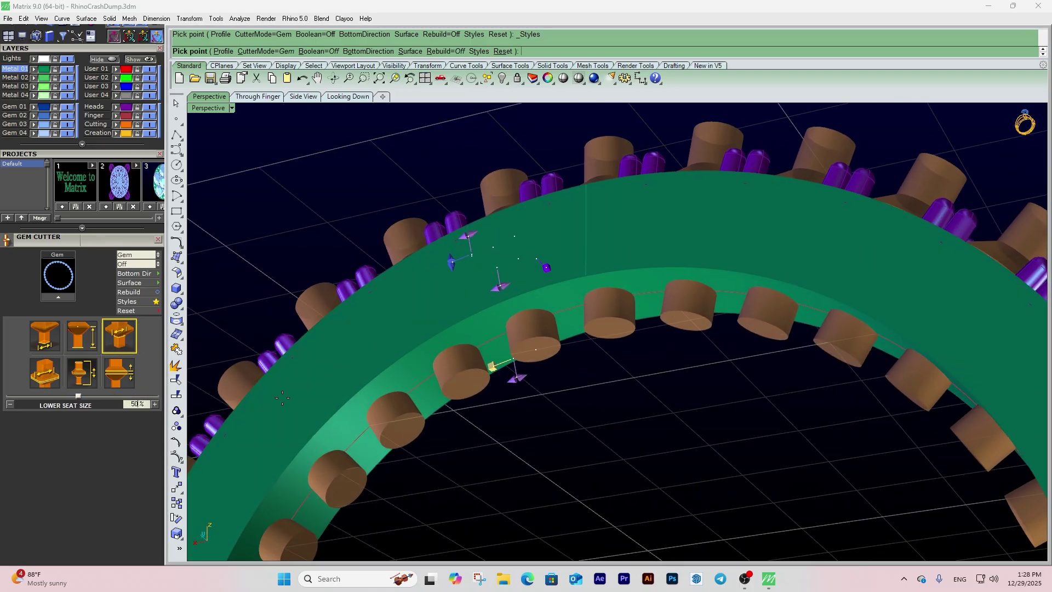
{"action": "mouse_move", "coordinate": [77, 404]}
{"action": "left_mouse_down"}
{"action": "mouse_move", "coordinate": [99, 407]}
{"action": "mouse_move", "coordinate": [83, 406]}
{"action": "left_mouse_up"}
{"action": "right_click_drag", "start_coordinate": [496, 293], "coordinate": [549, 356]}
{"action": "right_click", "coordinate": [519, 321]}
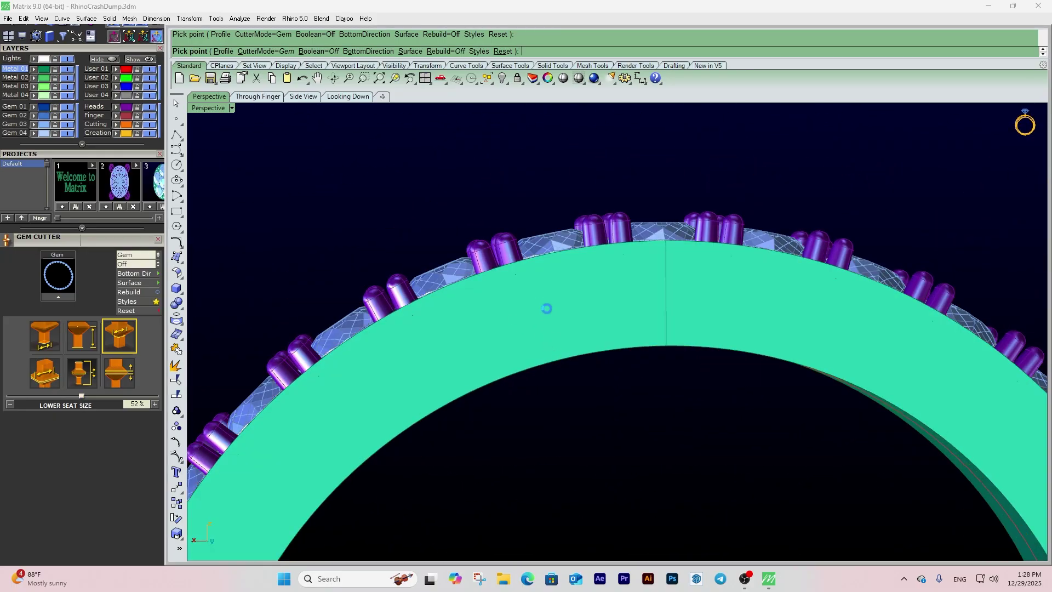
- Subtract all the gem cutters from the band with a Boolean difference
{"action": "left_click", "coordinate": [647, 302]}
{"action": "right_click_drag", "start_coordinate": [709, 398], "coordinate": [613, 277]}
{"action": "left_click", "coordinate": [626, 196]}
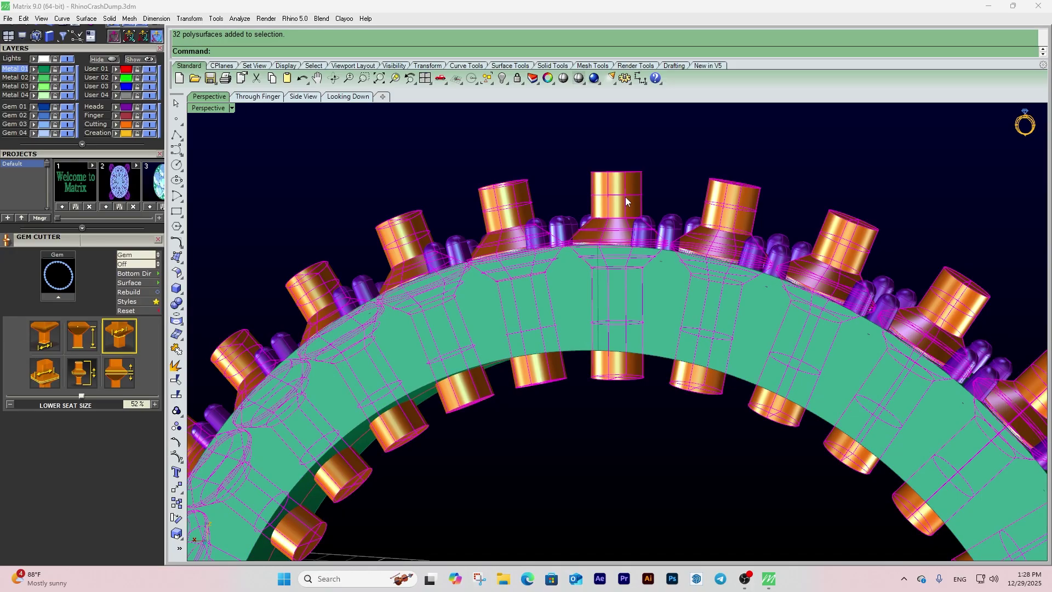
{"action": "left_click", "coordinate": [660, 158]}
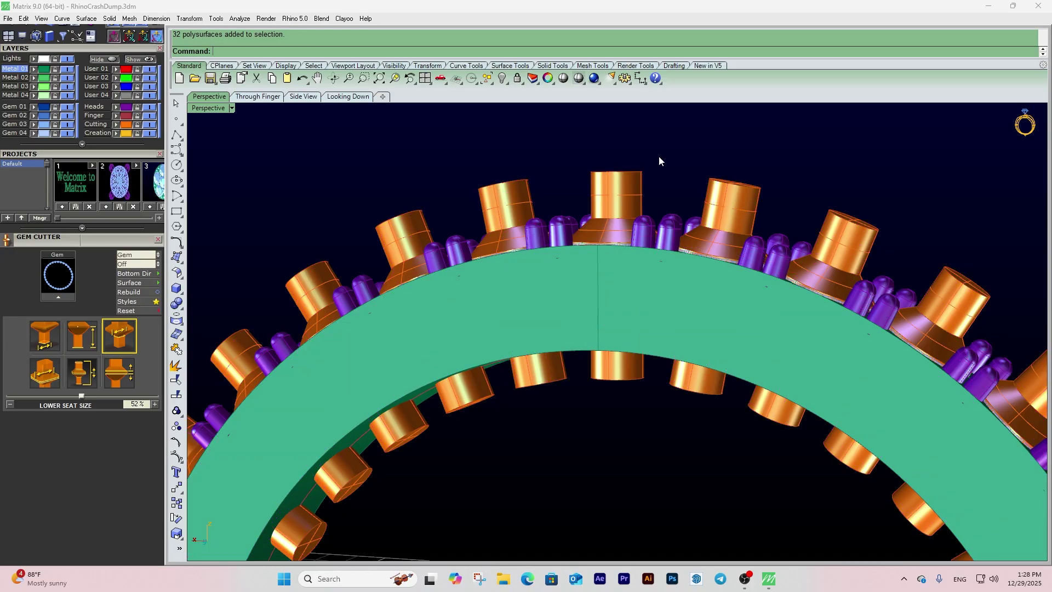
{"action": "left_click", "coordinate": [577, 284]}
{"action": "scroll", "coordinate": [107, 101], "scroll_direction": "up", "scroll_amount": 5}
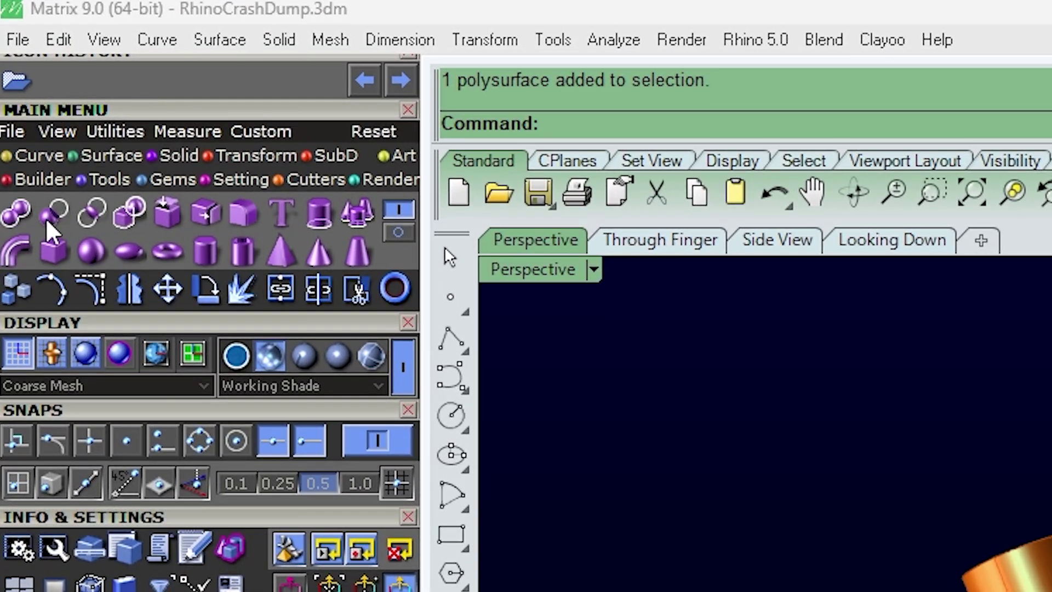
{"action": "left_click", "coordinate": [21, 86]}
{"action": "left_click", "coordinate": [606, 179]}
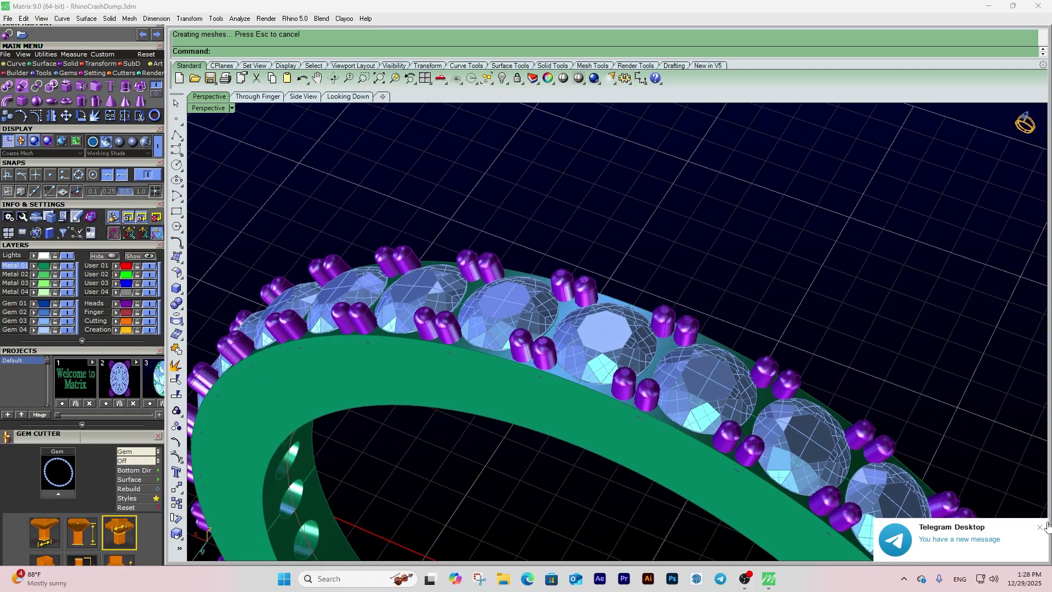
- Hide the gems temporarily to inspect the seats cut into the band, and bring them back
{"action": "left_click", "coordinate": [1041, 527]}
{"action": "left_click", "coordinate": [606, 352]}
{"action": "left_click", "coordinate": [96, 255]}
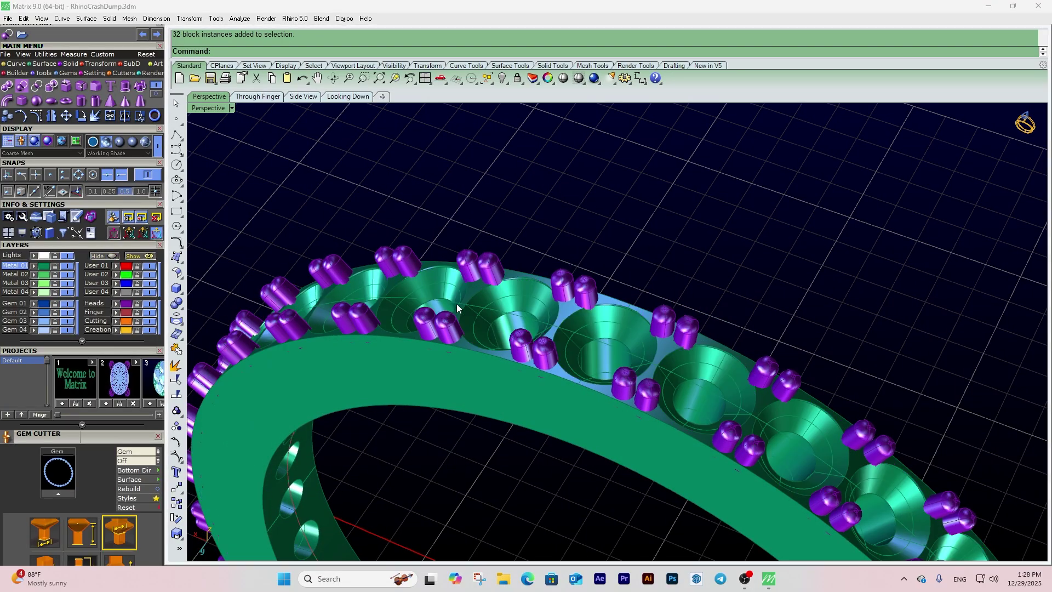
{"action": "right_click_drag", "start_coordinate": [458, 308], "coordinate": [862, 203]}
{"action": "key", "text": "ctrl+z"}
- Delete the leftover guide curve along the band's inner surface
{"action": "left_click", "coordinate": [584, 246]}
{"action": "left_click", "coordinate": [604, 276]}
{"action": "key", "text": "Delete"}
{"action": "scroll", "coordinate": [737, 269], "scroll_direction": "up", "scroll_amount": 9}
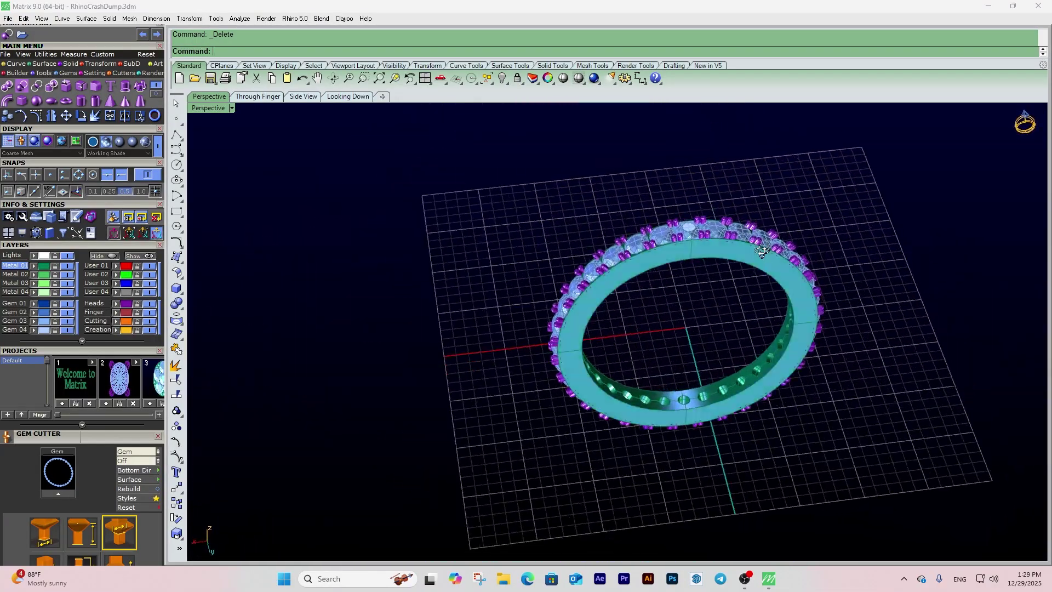